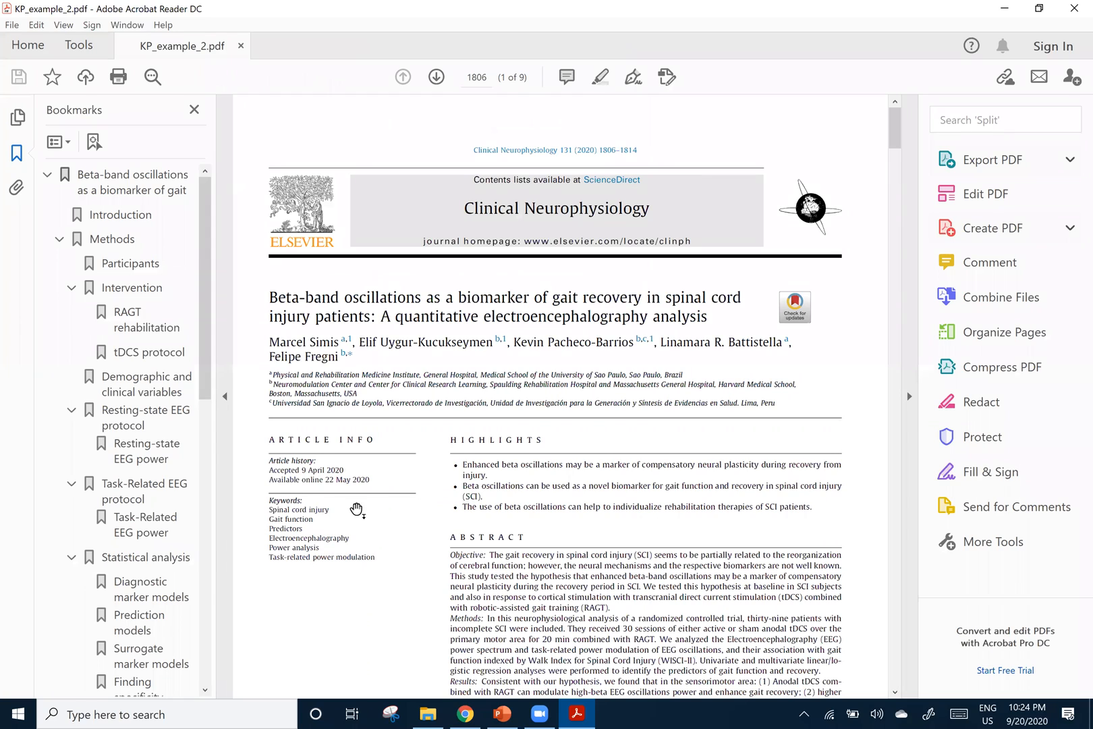
Hide the bookmarks and the tools list so the article's first page fills the window
scroll(456, 467, "down", 2)
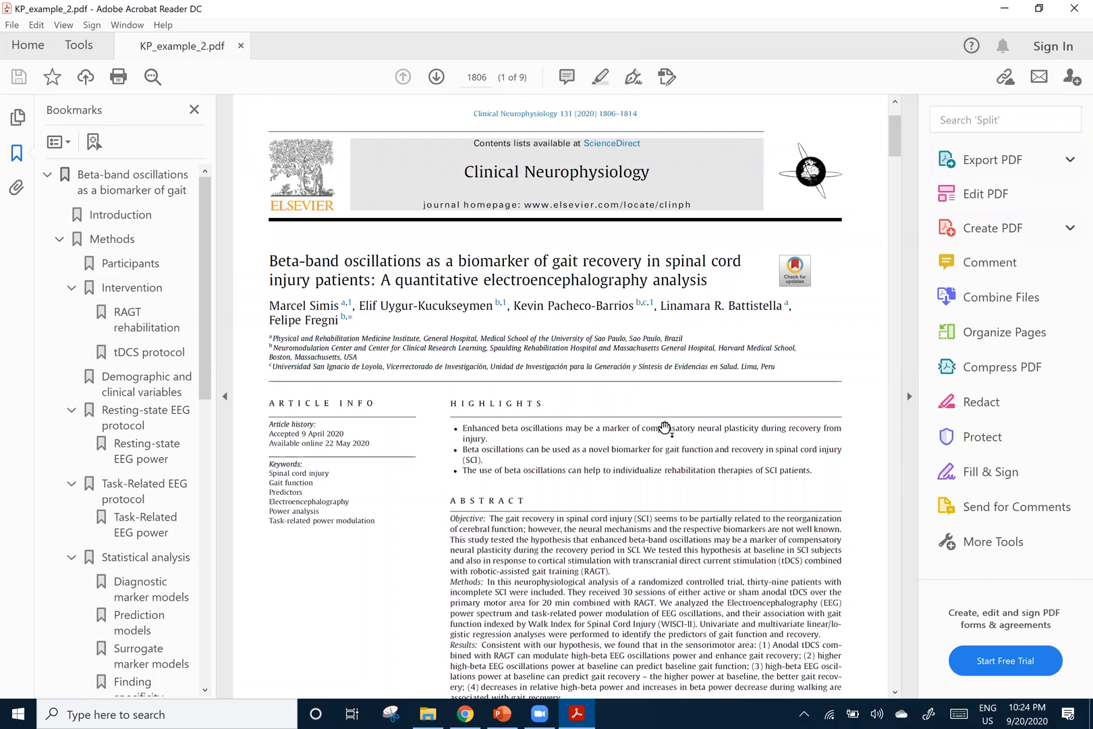
left_click(196, 109)
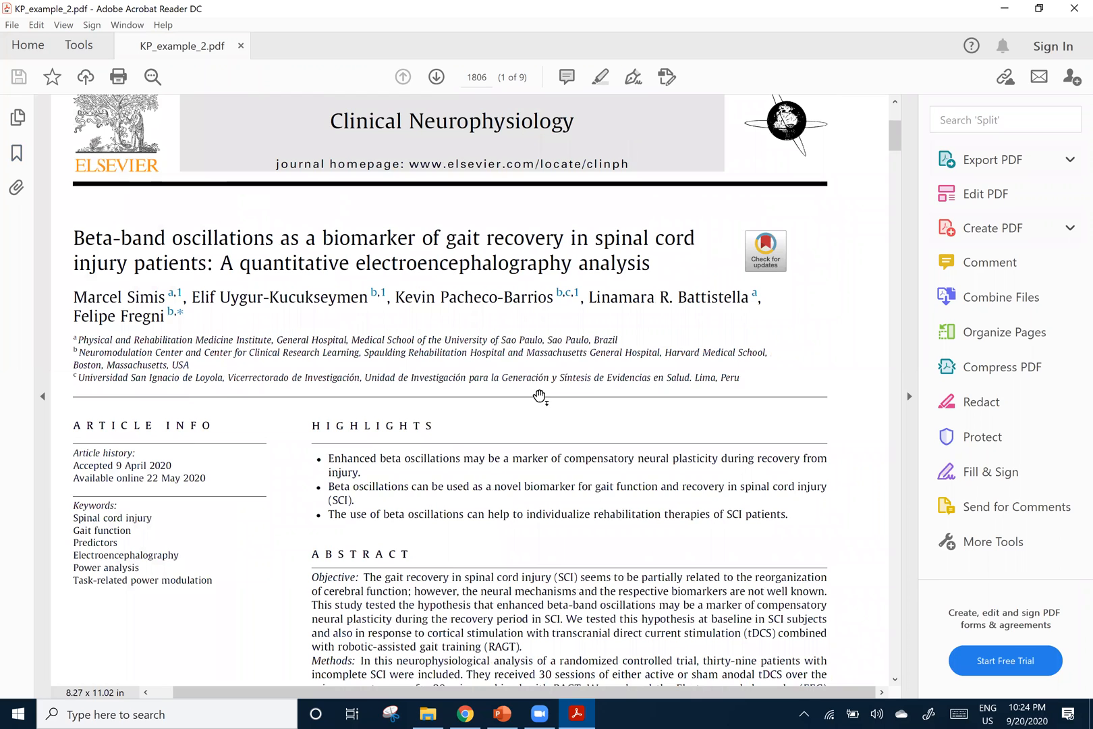
scroll(895, 390, "up", 1)
left_click(912, 397)
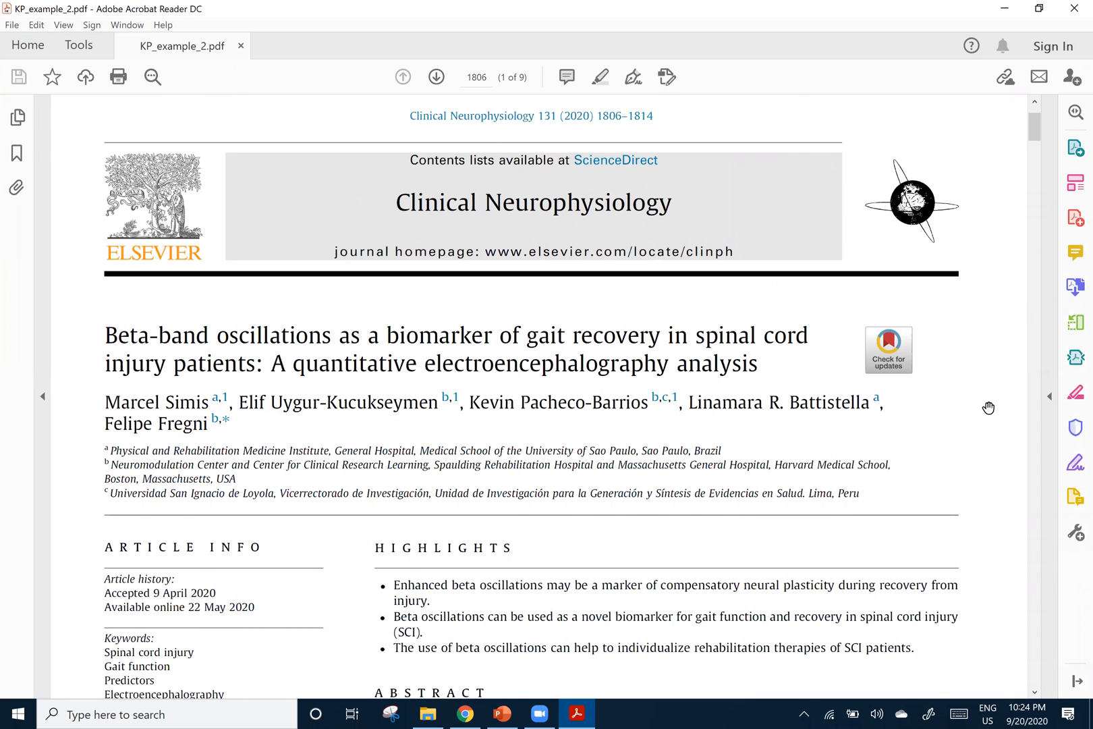
scroll(989, 405, "up", 1)
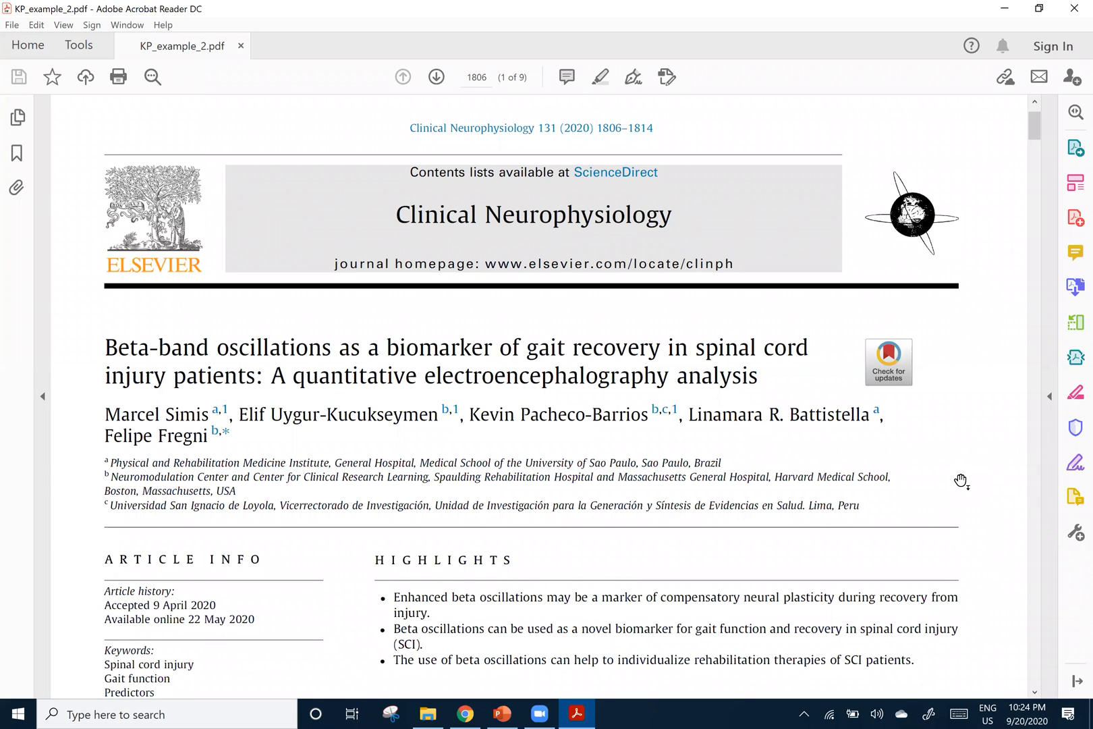
scroll(961, 481, "down", 1)
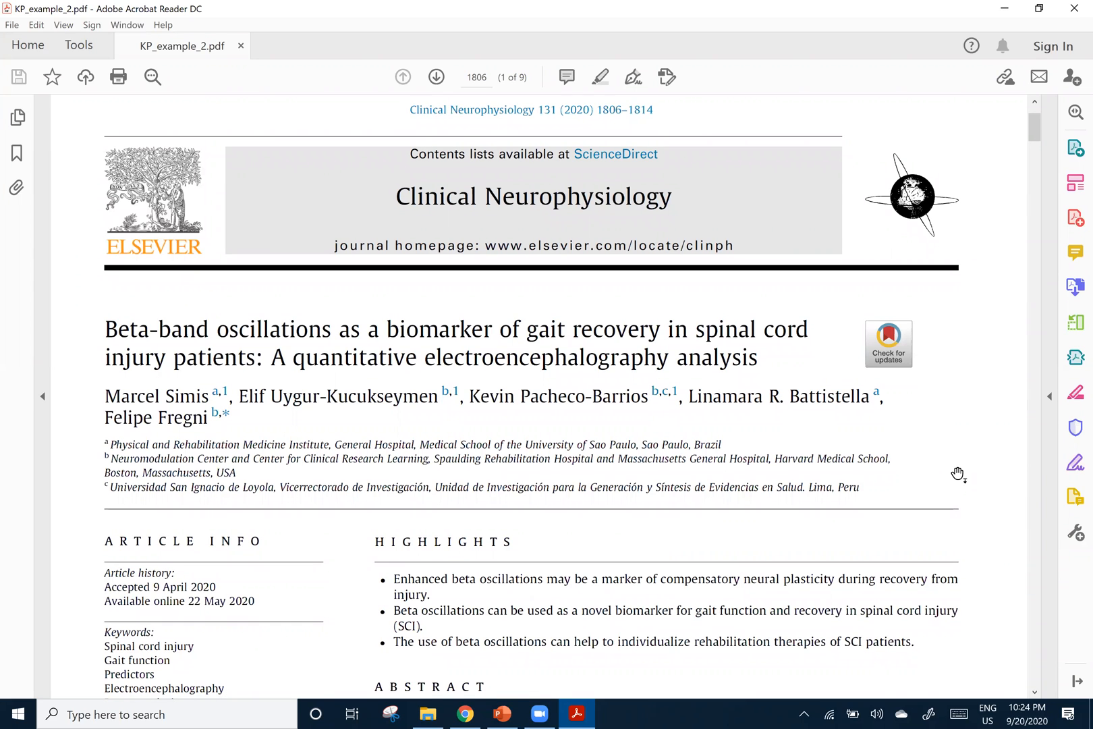
scroll(958, 475, "down", 2)
scroll(958, 474, "up", 2)
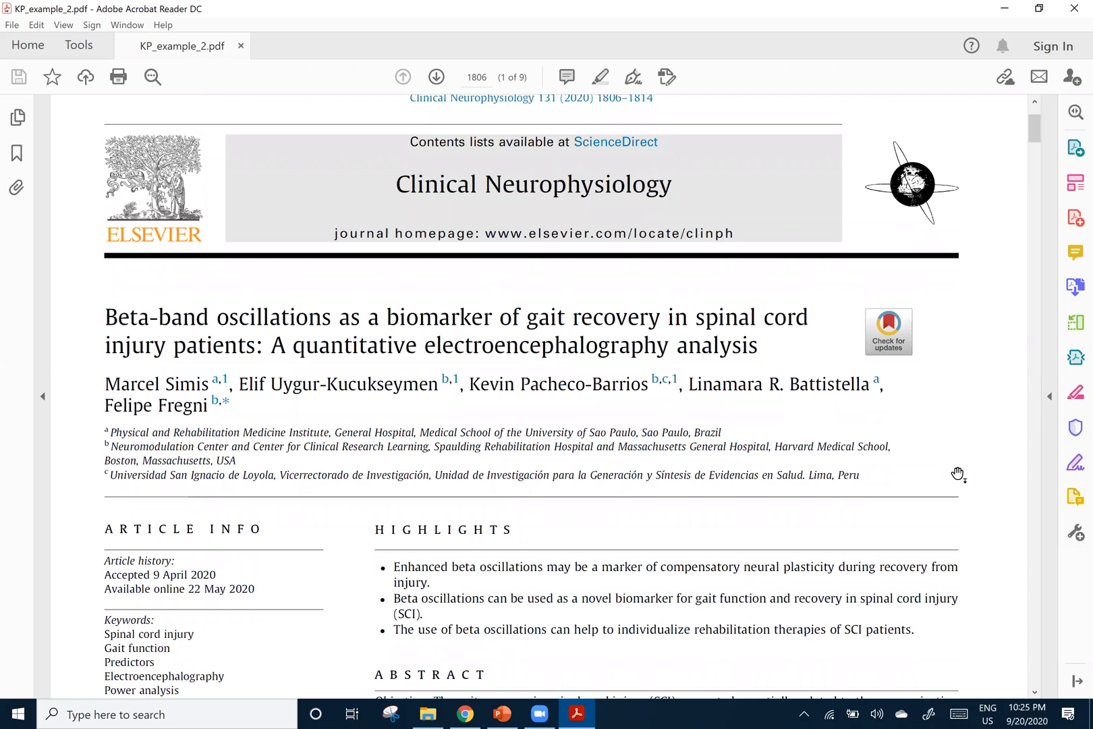
scroll(957, 475, "up", 1)
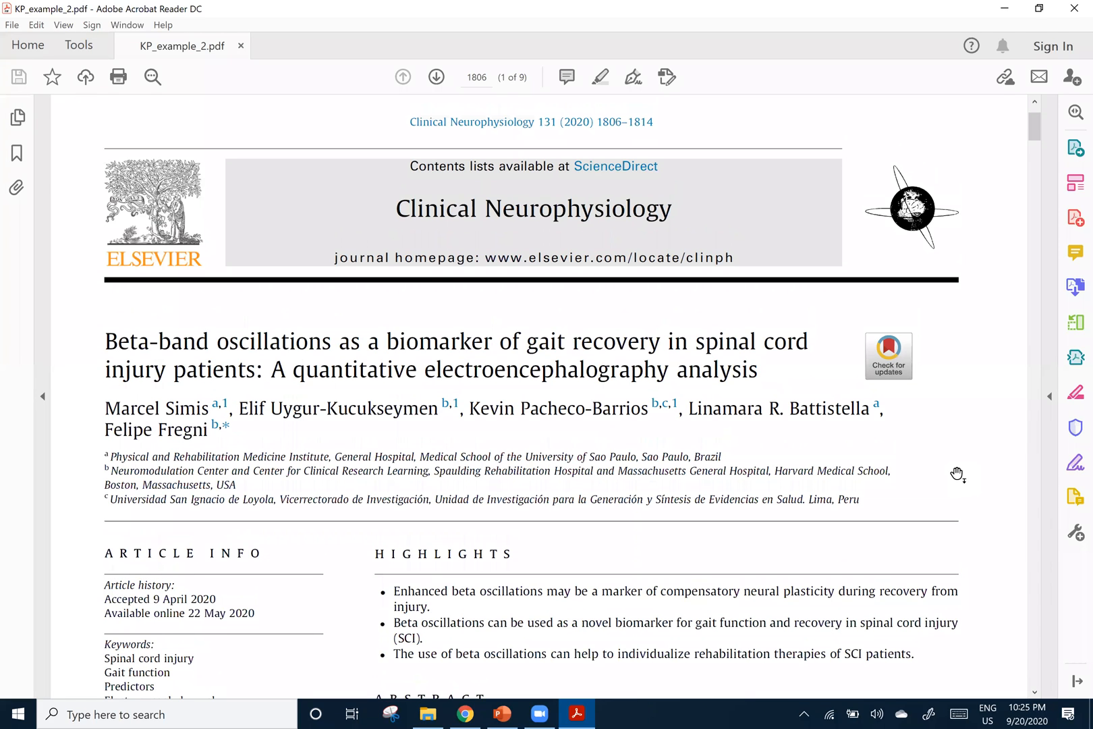
scroll(957, 474, "up", 1)
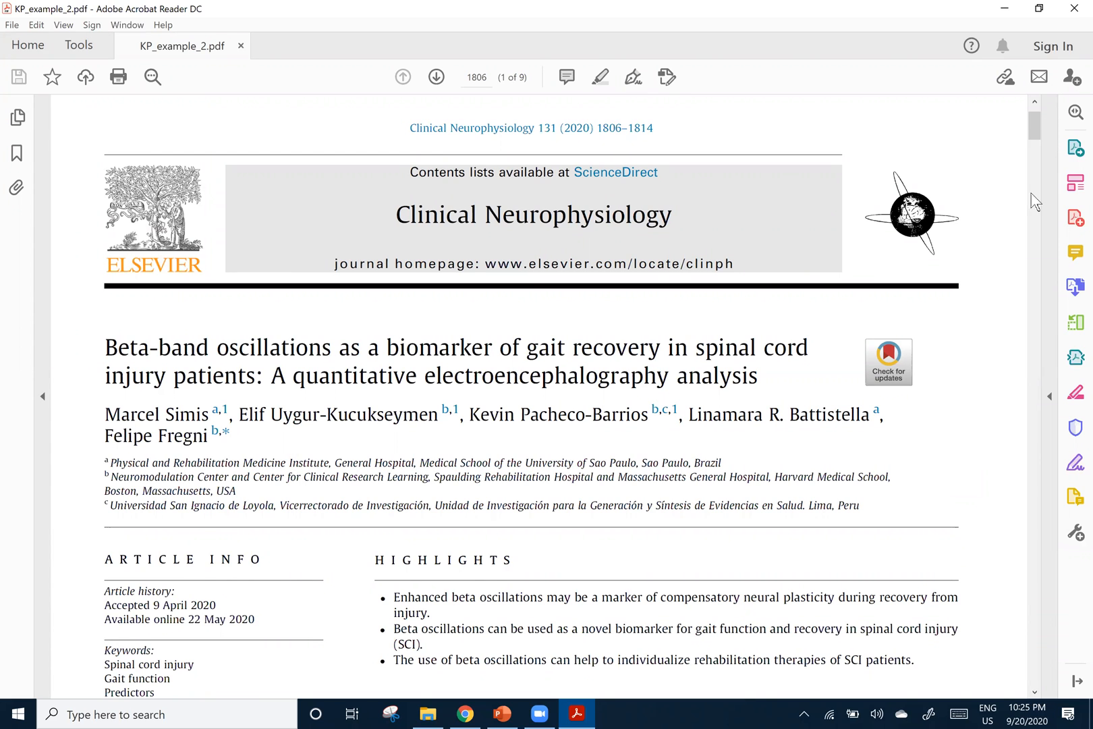
Examine Fig. 1 on page 1809, showing the experimental setup of the intervention and EEG recording
scroll(1022, 280, "down", 3)
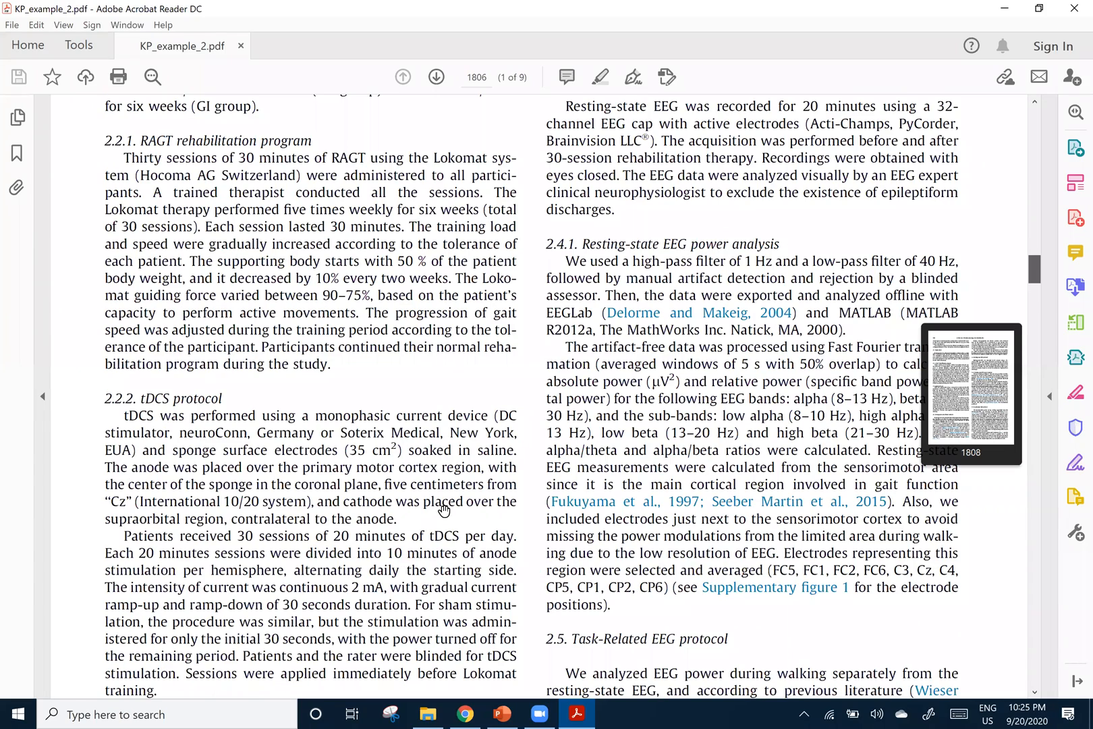
scroll(324, 496, "down", 10)
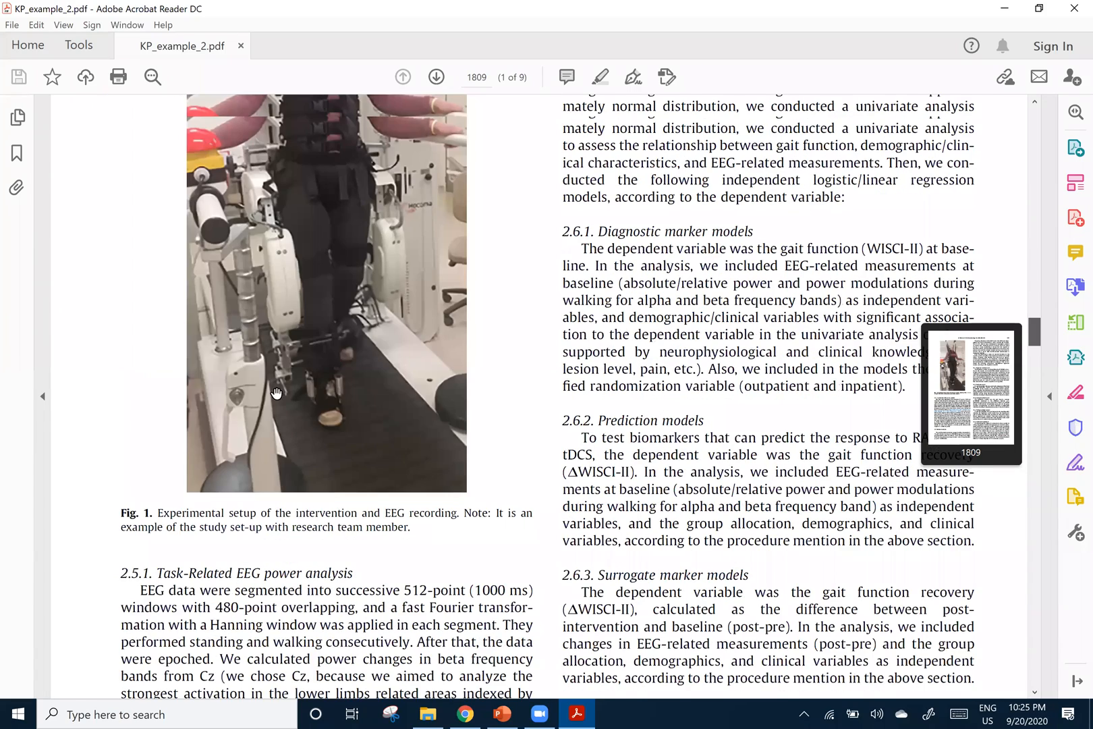
scroll(330, 411, "up", 3)
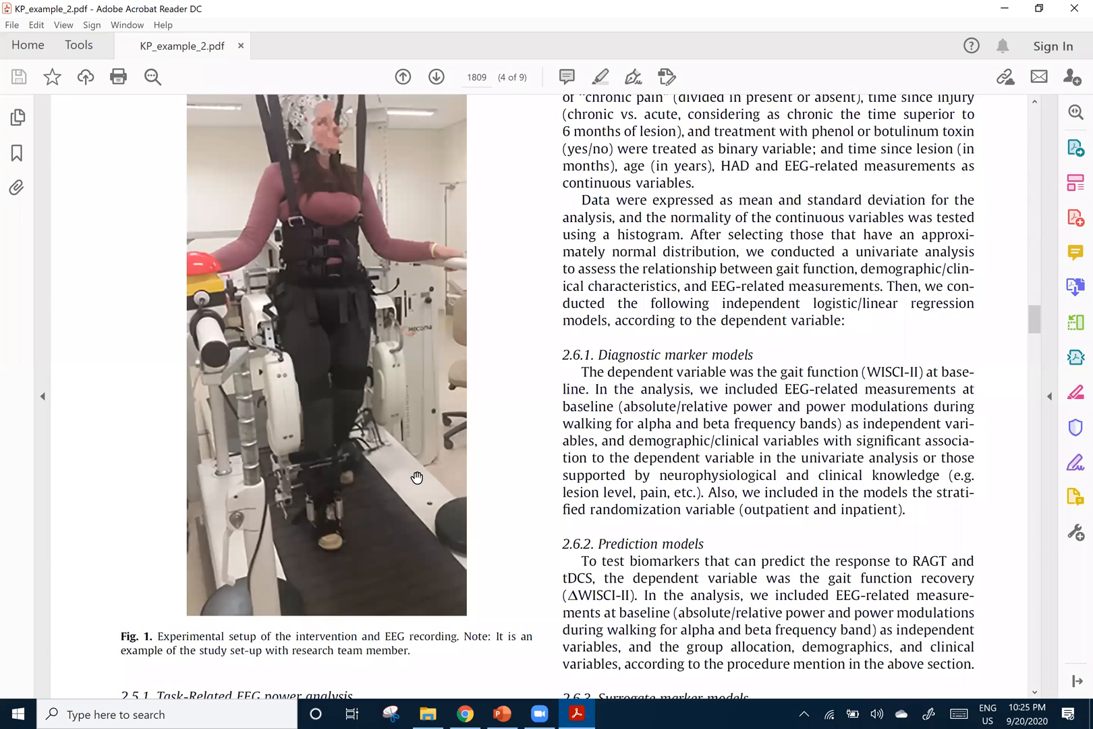
scroll(417, 477, "up", 1)
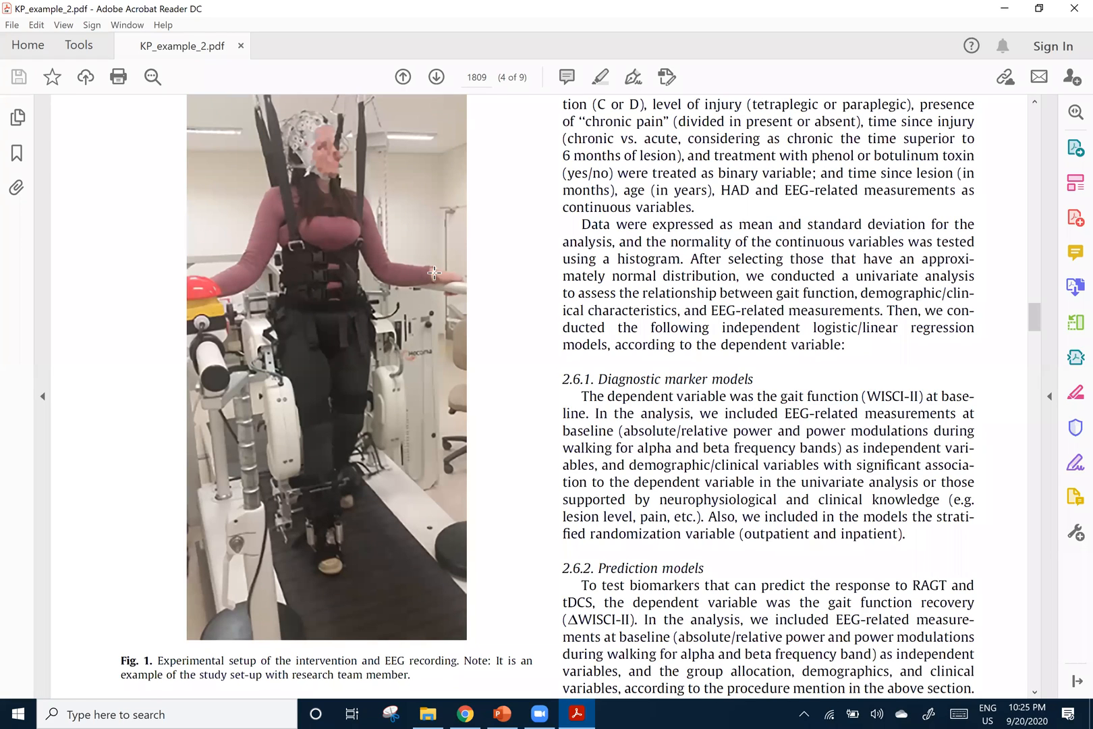
scroll(503, 326, "up", 1)
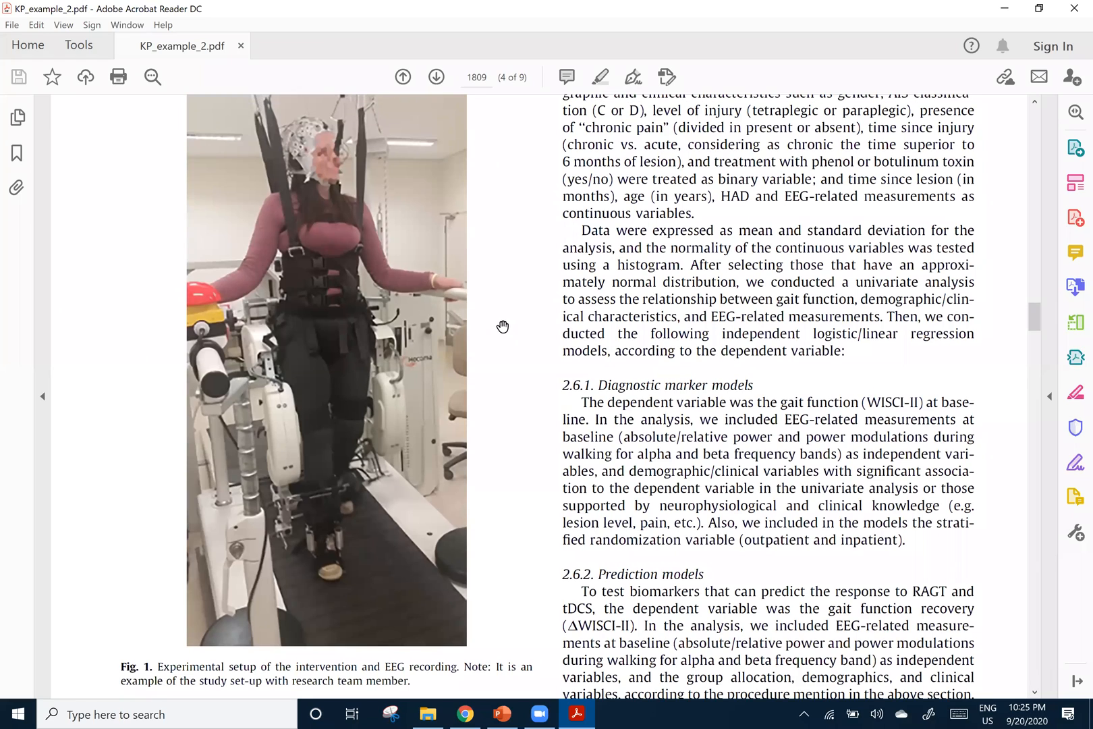
scroll(503, 327, "up", 2)
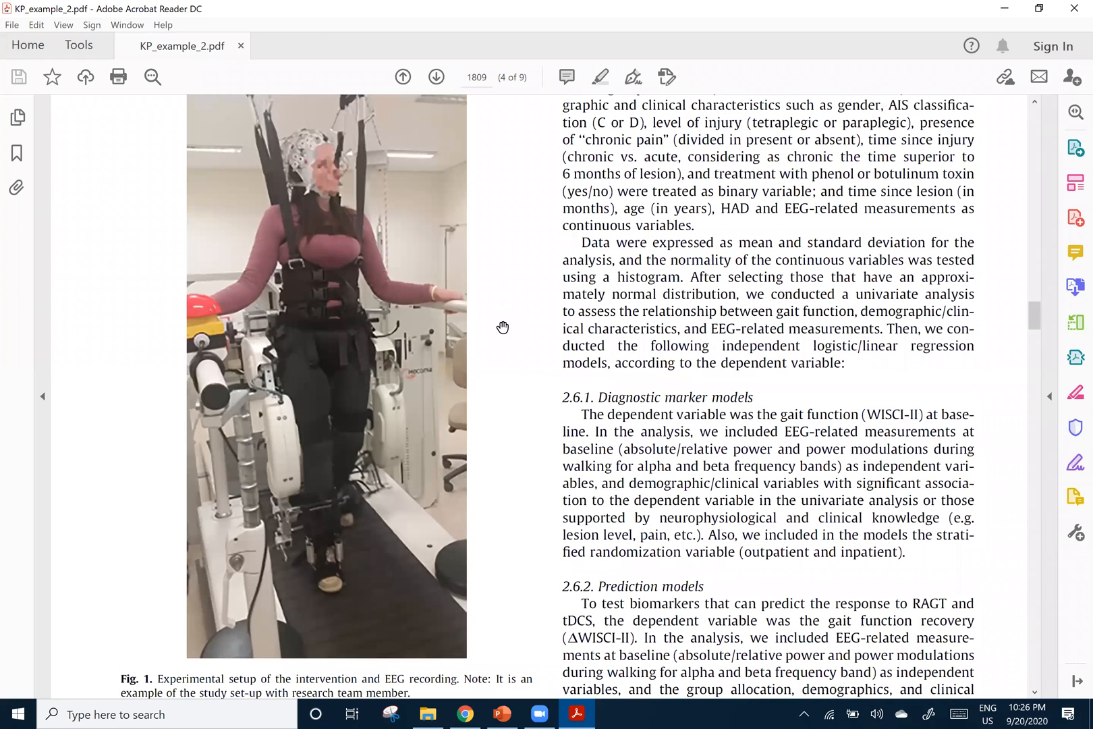
scroll(502, 327, "down", 1)
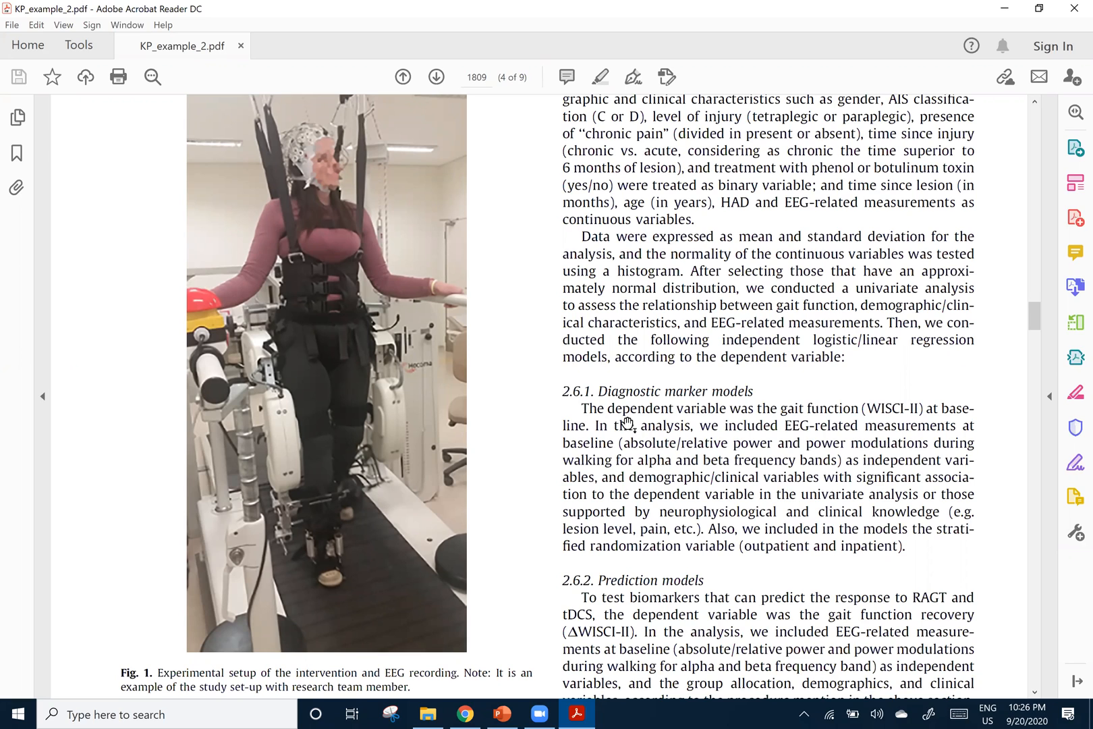
scroll(563, 413, "up", 1)
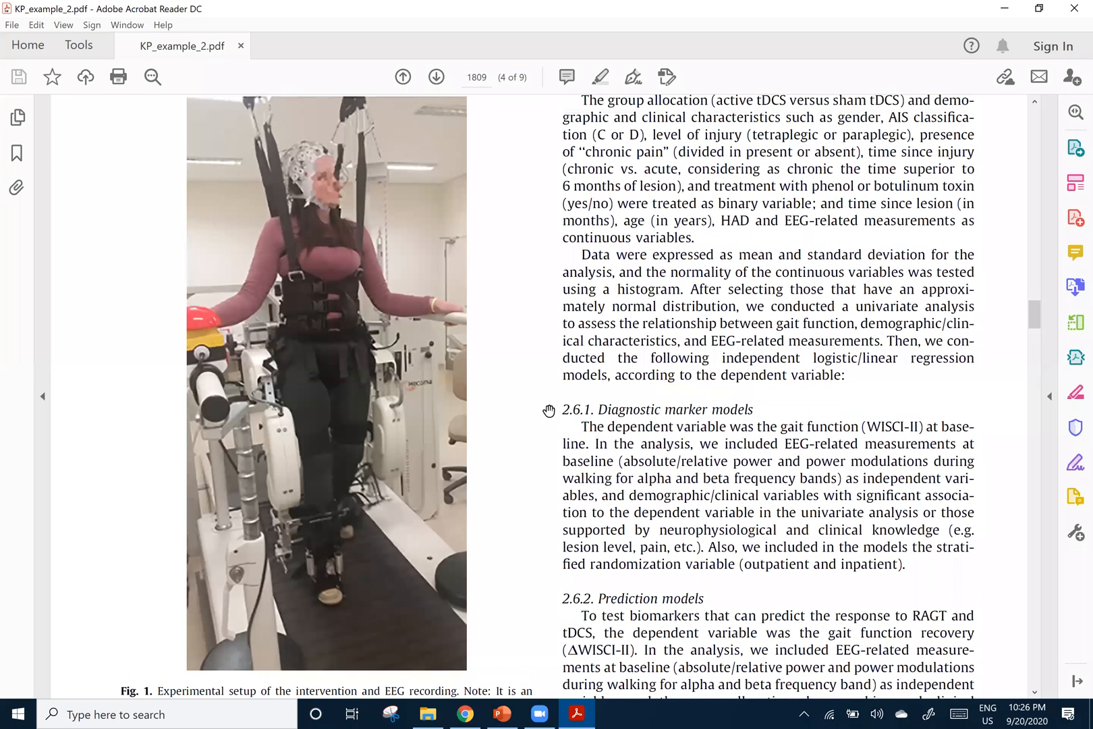
scroll(549, 411, "down", 1)
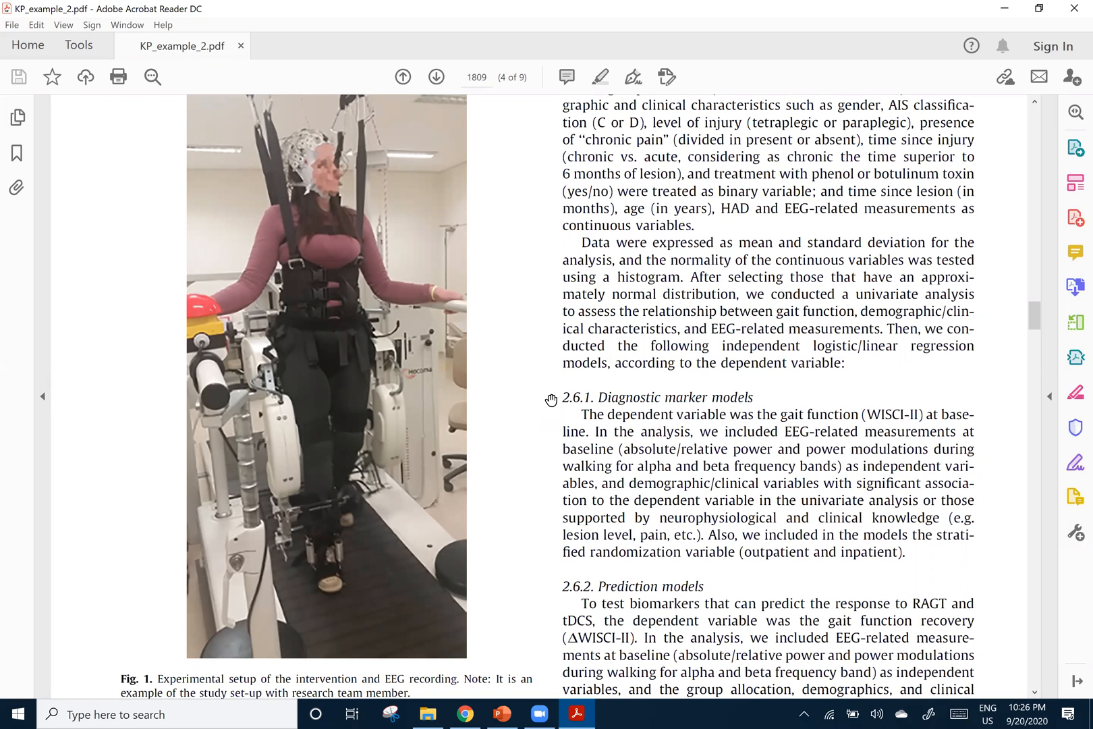
Revisit the article's title and abstract on page 1806 and return to the Fig. 1 setup photo on page 1809
left_click_drag(1033, 312, 1034, 146)
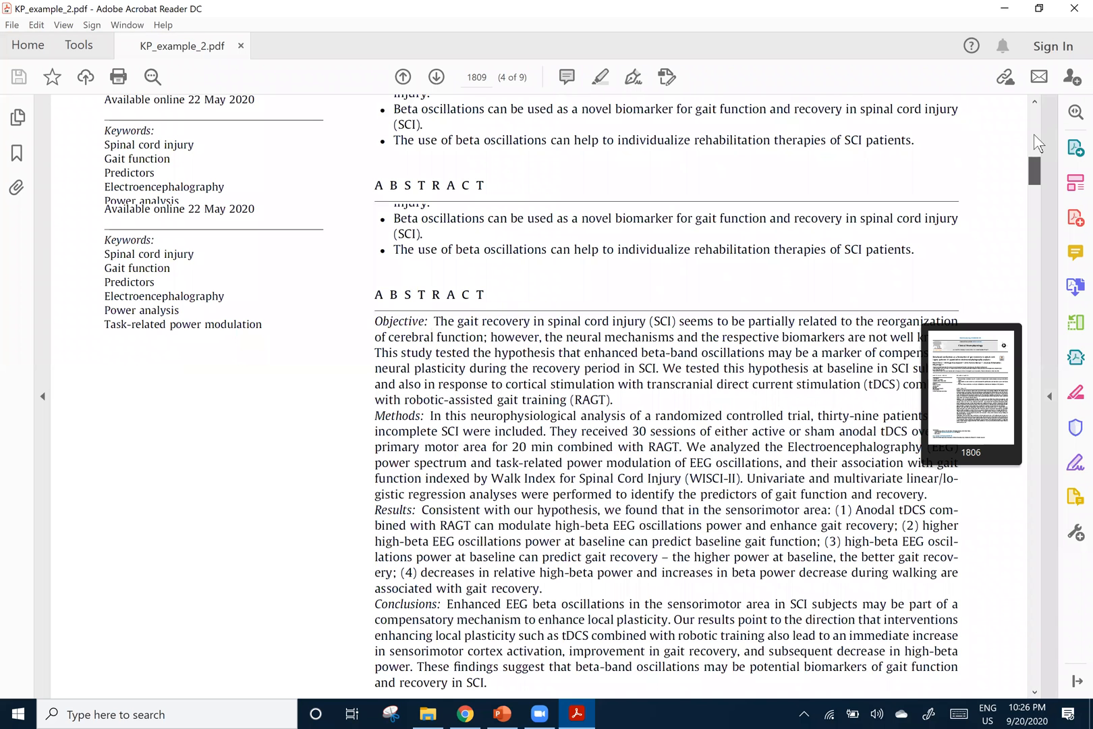
left_click_drag(1033, 134, 1029, 141)
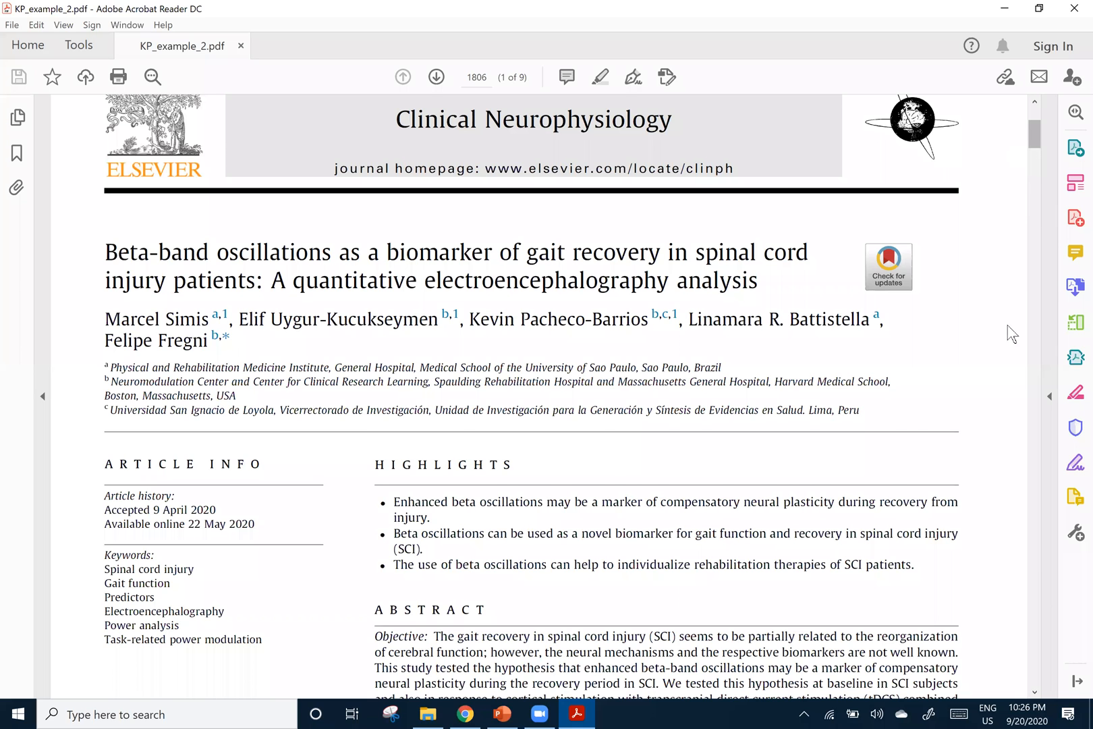
scroll(1012, 334, "down", 5)
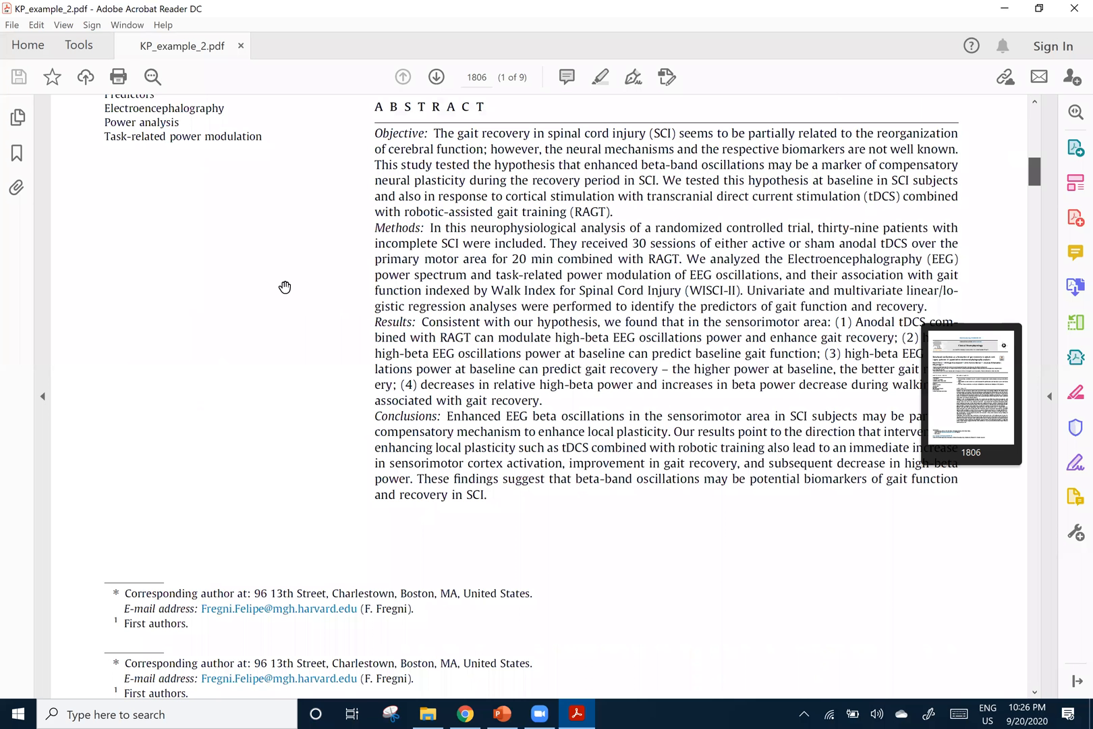
scroll(285, 286, "down", 10)
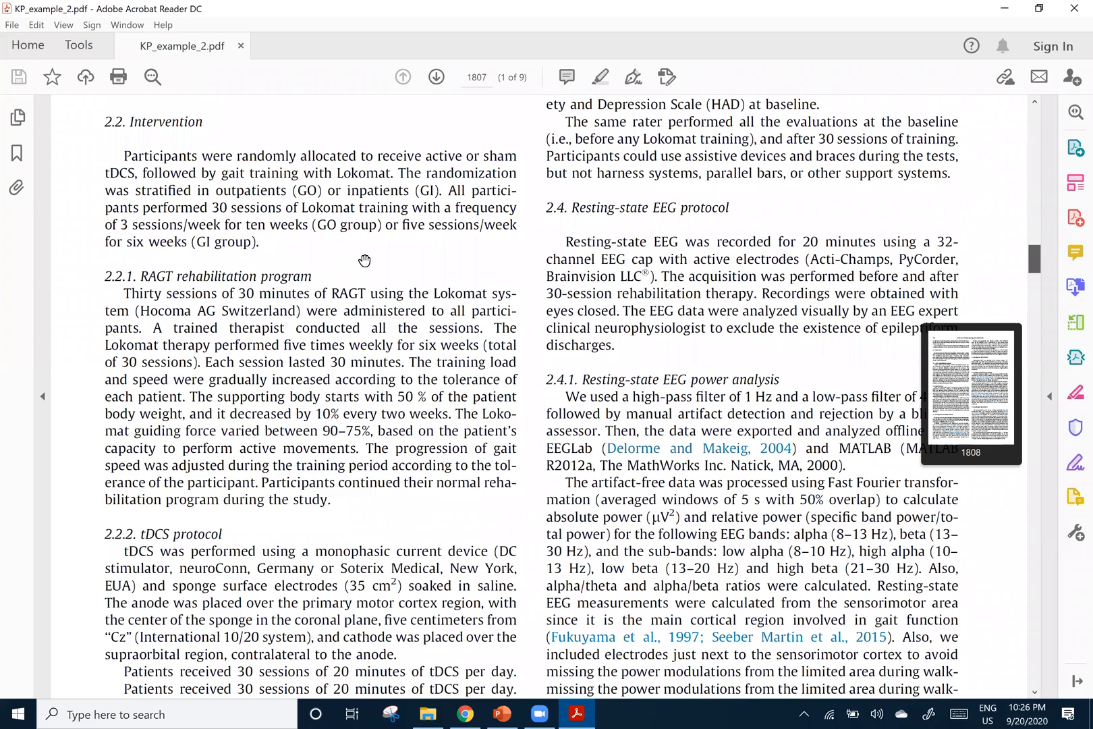
scroll(378, 290, "down", 4)
scroll(419, 288, "down", 8)
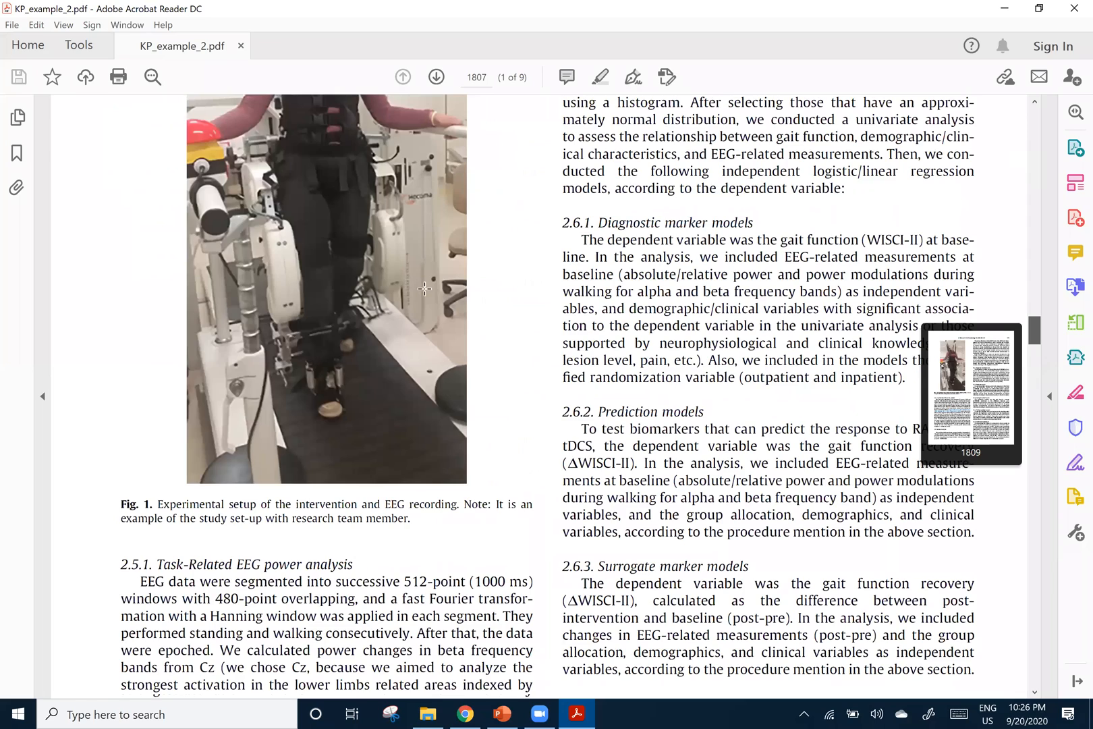
scroll(425, 288, "up", 3)
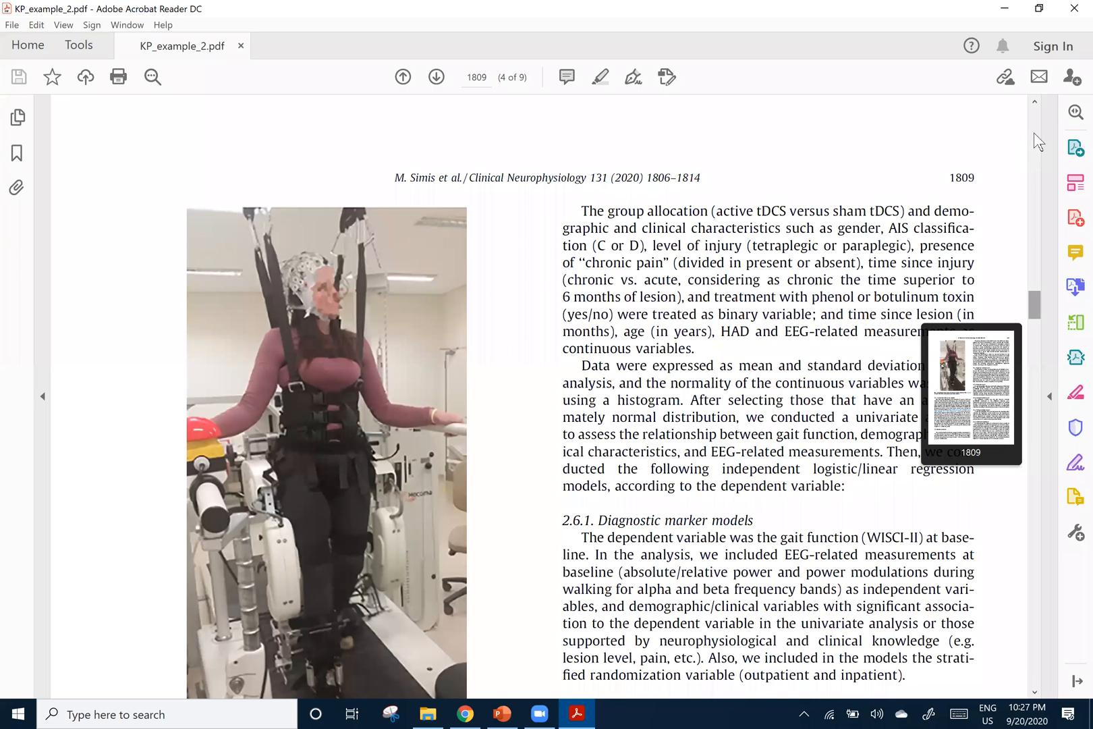
Go back to page 1806 and review the article's title, highlights and abstract
left_click_drag(1034, 307, 1033, 132)
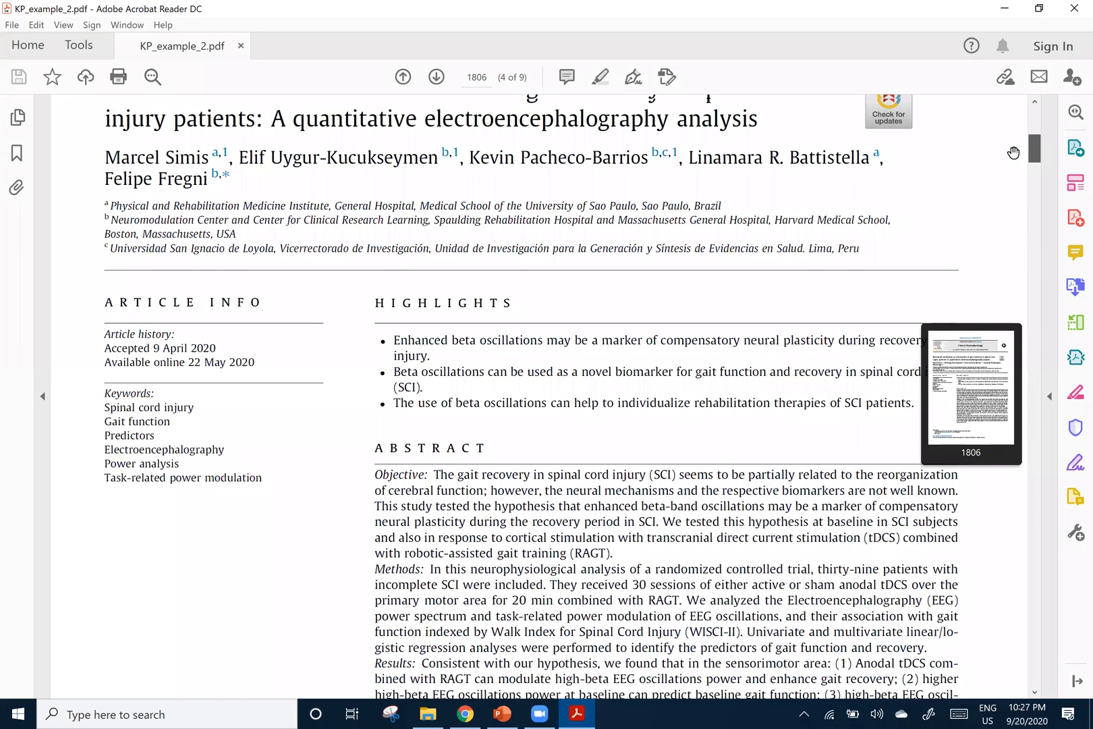
scroll(992, 156, "up", 1)
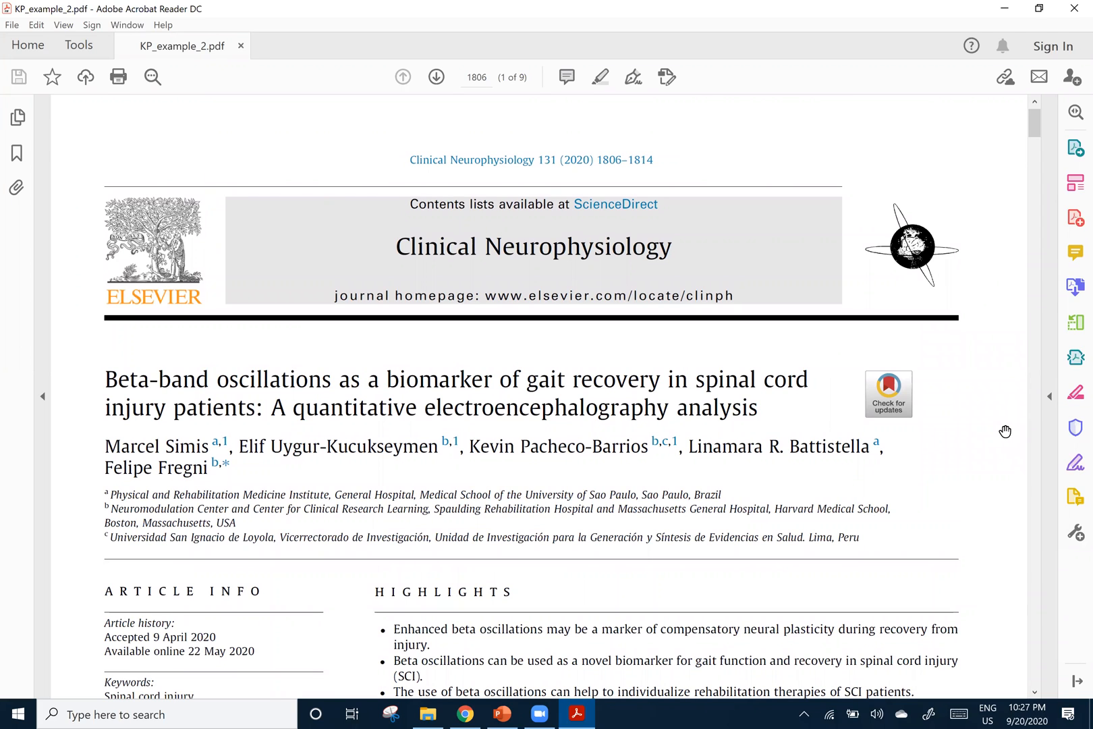
scroll(1038, 142, "down", 2)
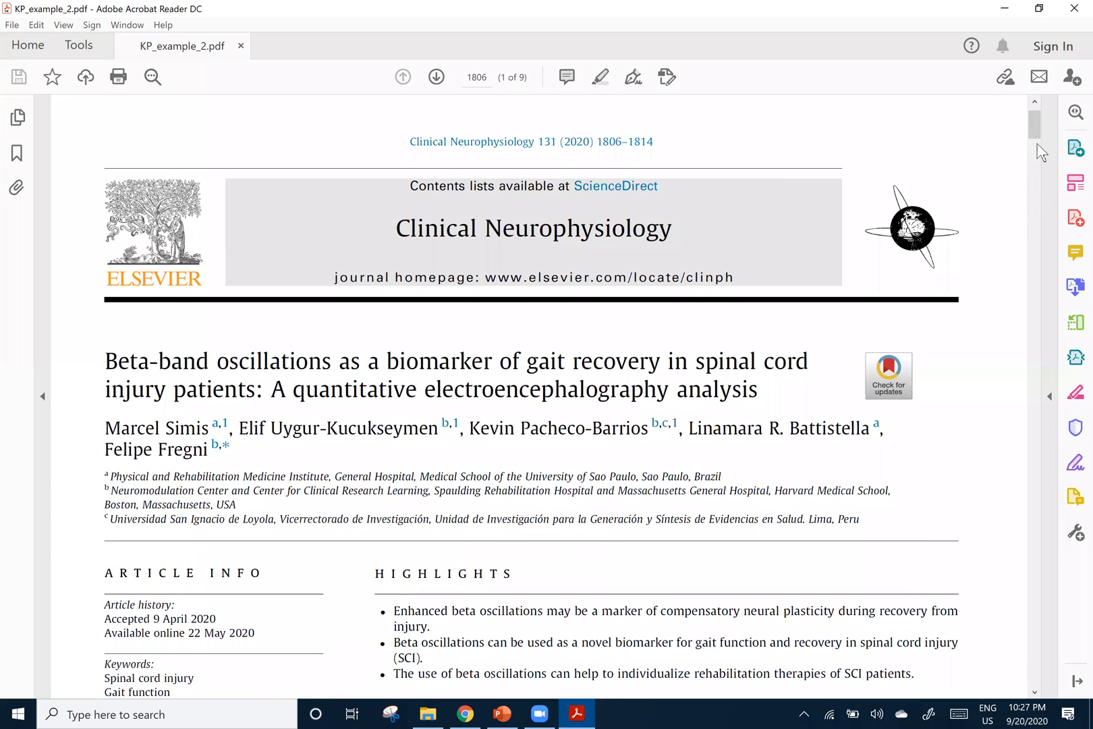
scroll(1028, 216, "down", 4)
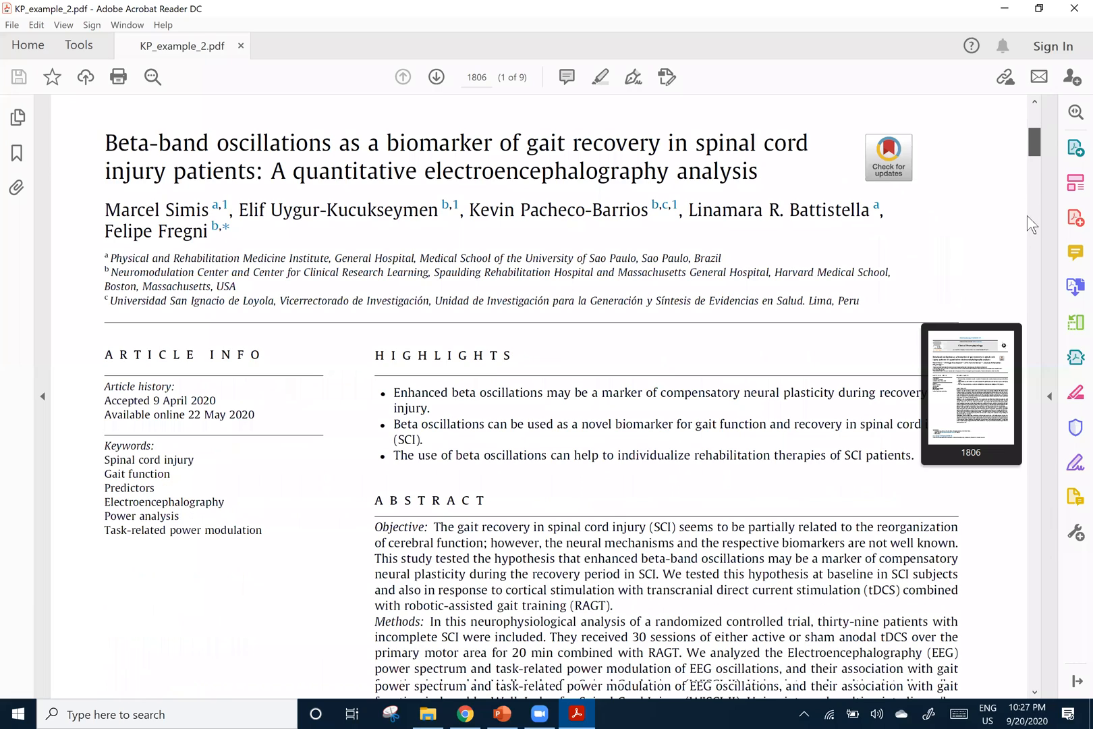
scroll(1024, 311, "down", 4)
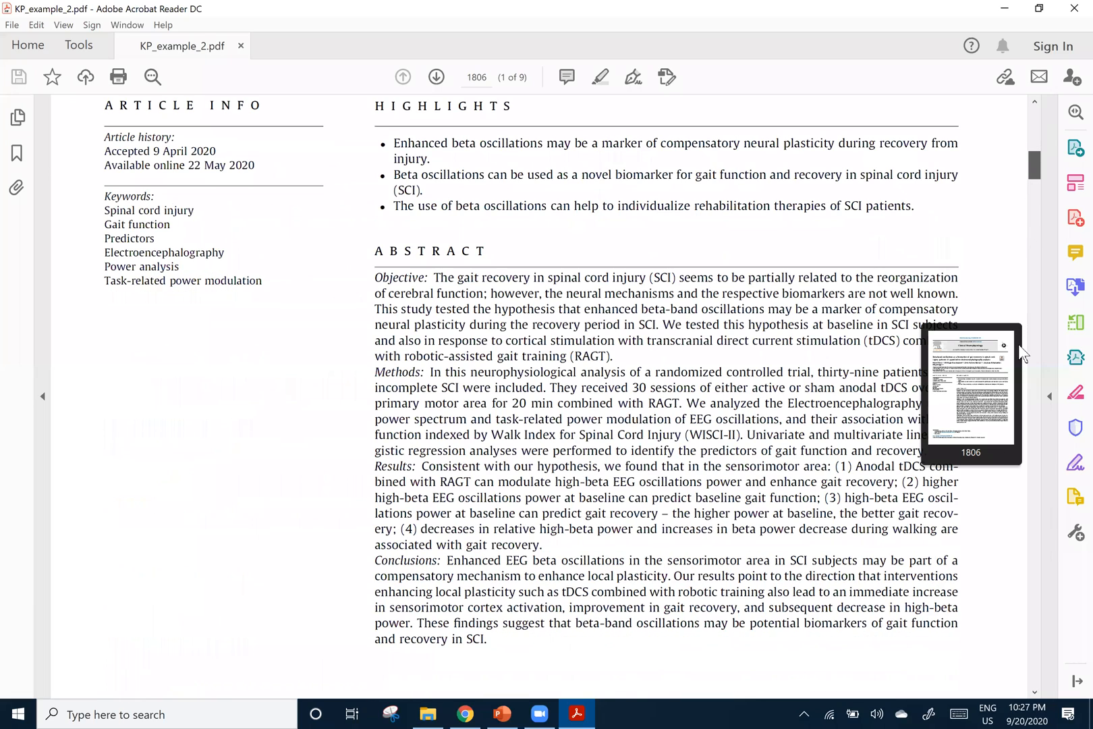
Go to section 3.1 Baseline characteristics on page 1810 and enlarge it to 300% for reading
scroll(1014, 369, "down", 15)
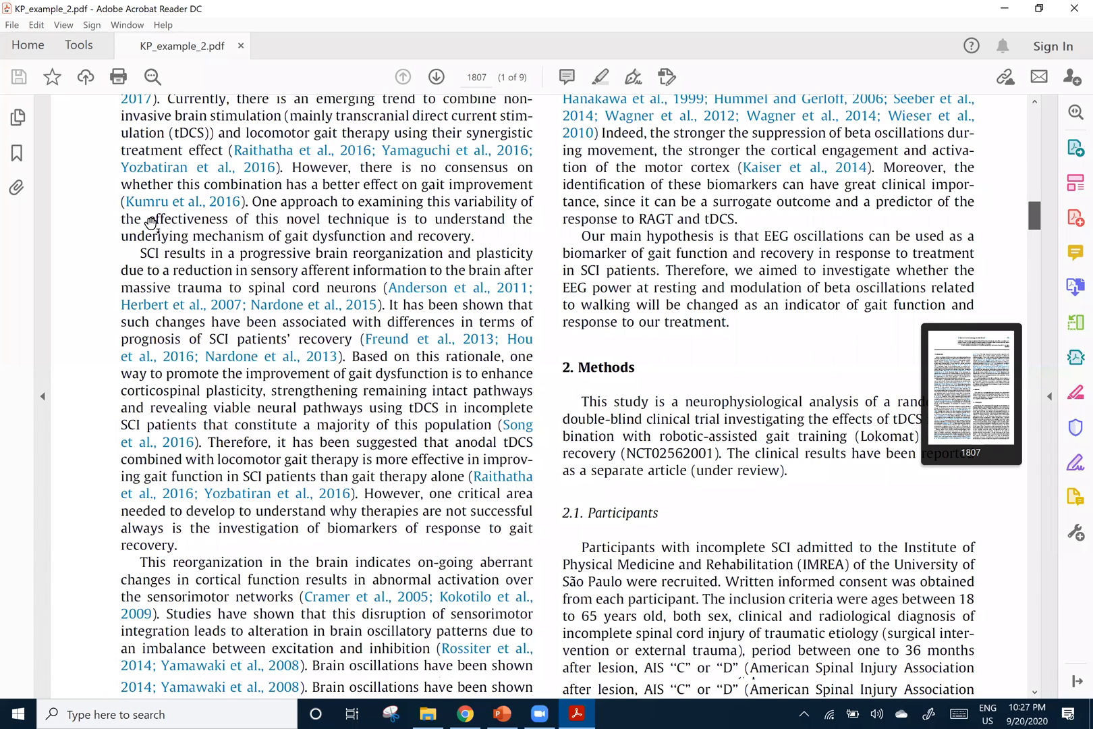
scroll(241, 269, "down", 11)
scroll(167, 274, "down", 12)
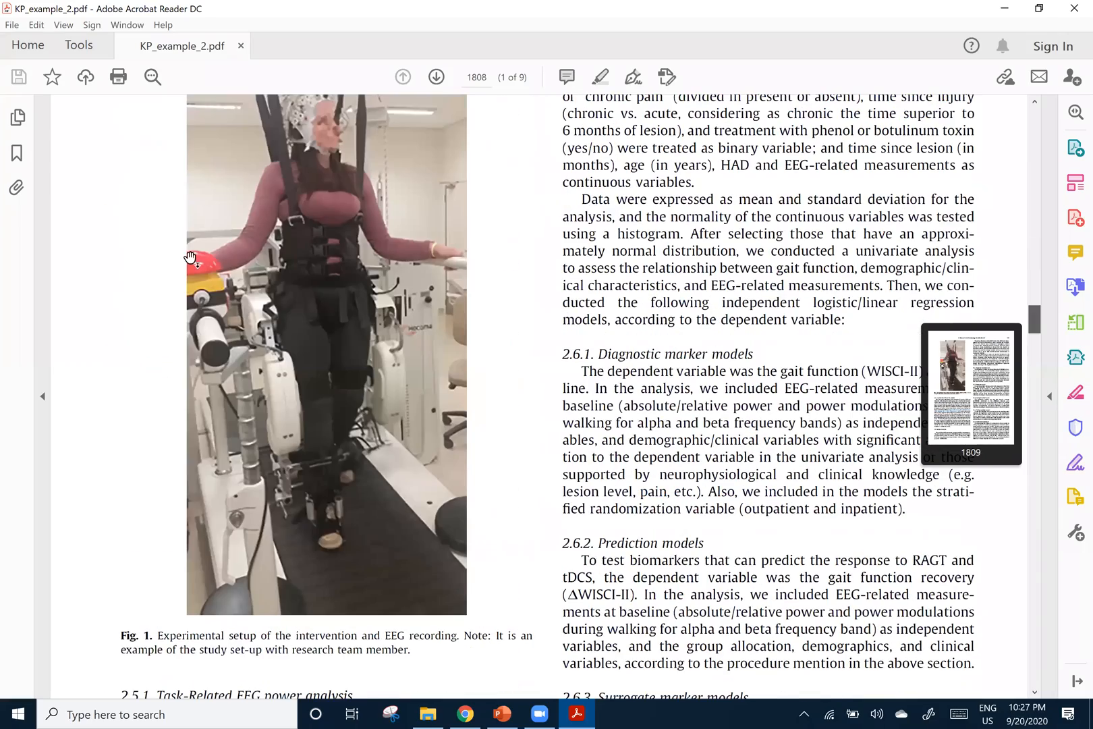
scroll(203, 267, "down", 4)
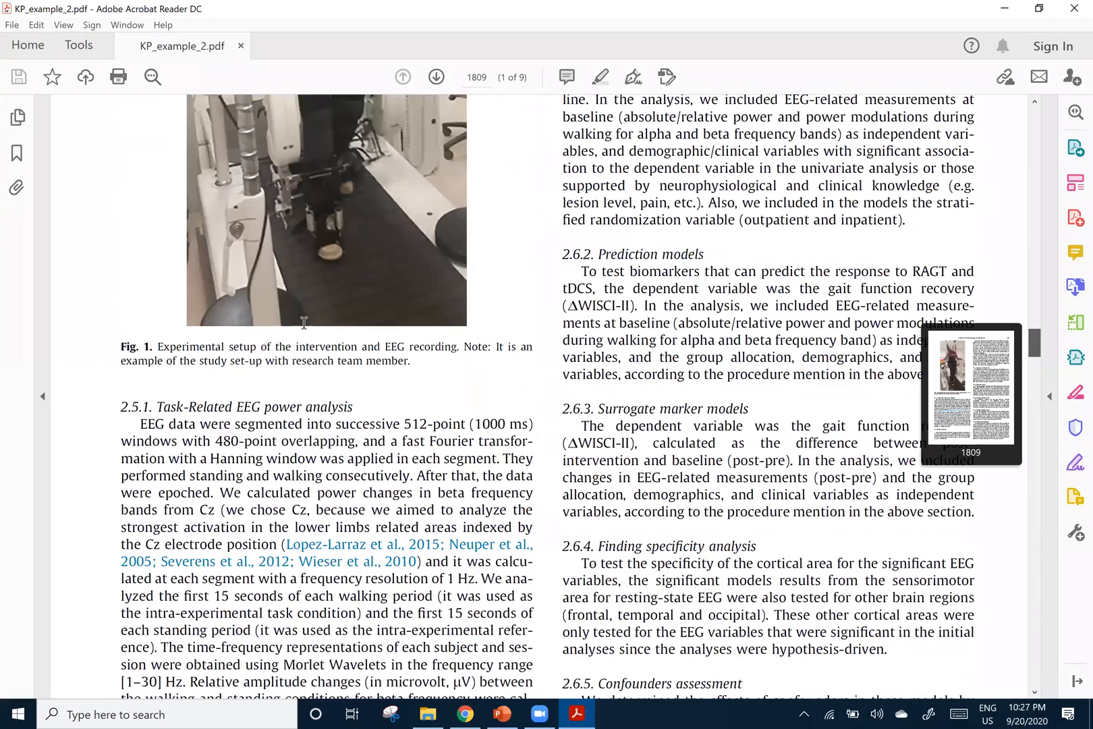
scroll(306, 322, "down", 10)
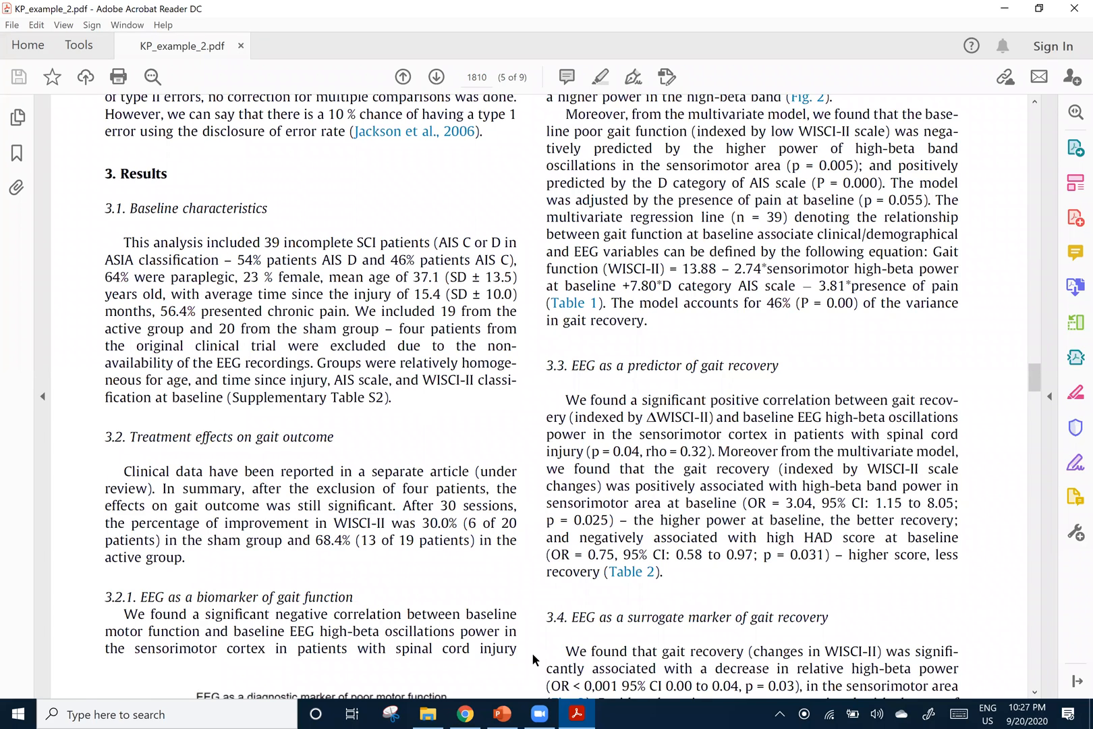
scroll(532, 652, "up", 3)
scroll(442, 585, "down", 1)
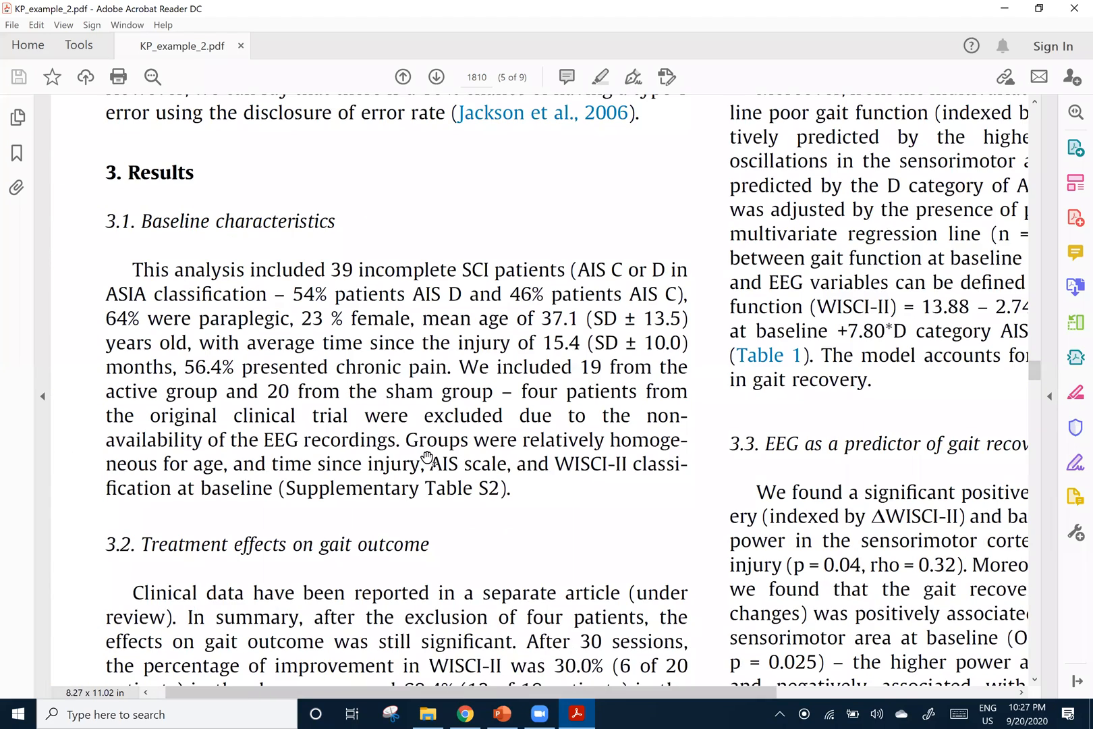
left_click_drag(429, 693, 409, 692)
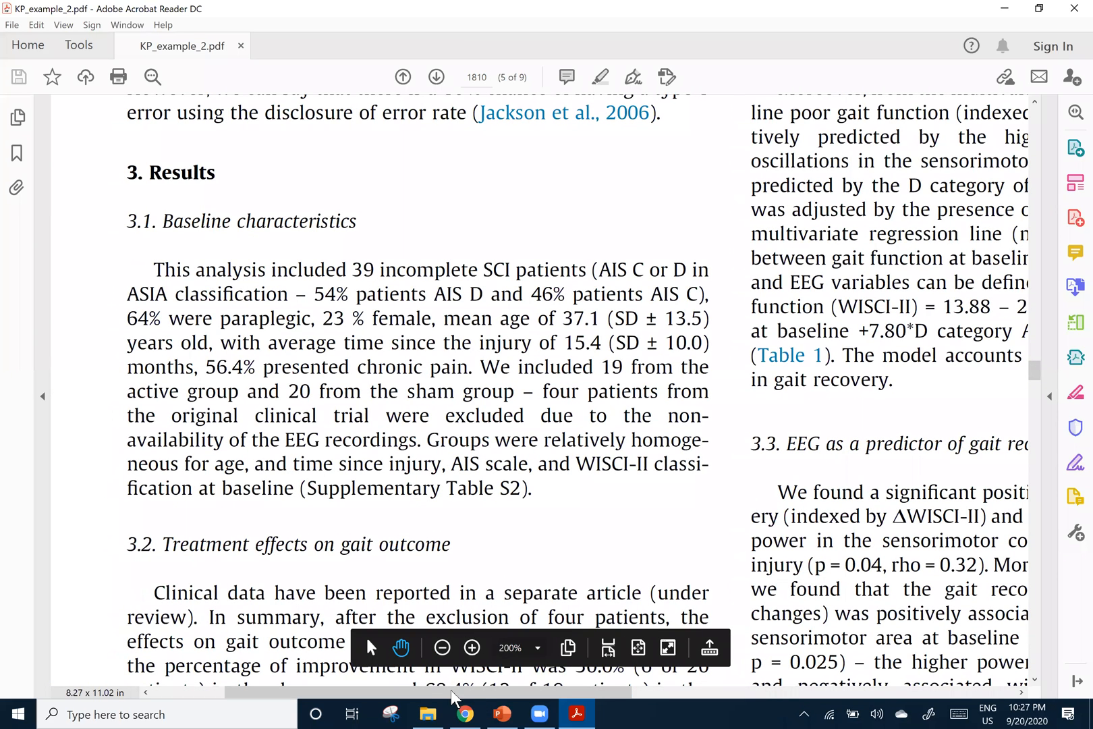
scroll(432, 690, "up", 1)
scroll(839, 237, "left", 2)
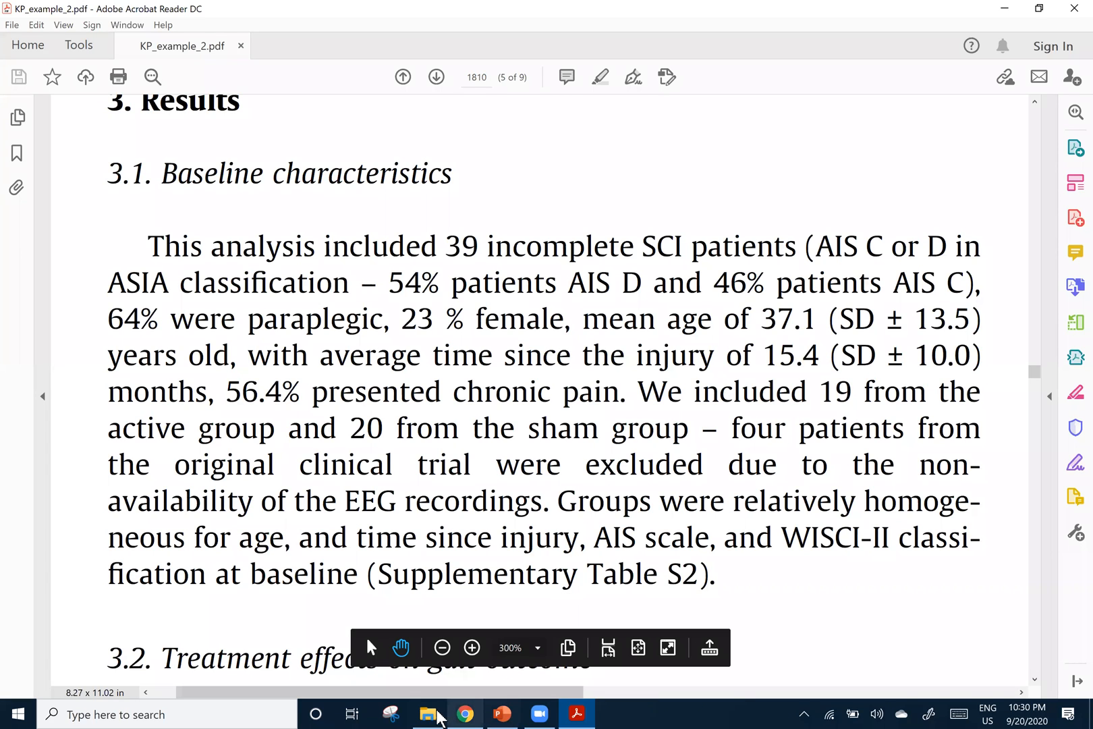
Open KP_example_2_supp.docx from the Downloads folder in Word and enlarge the page to 160%
key("alt+Tab")
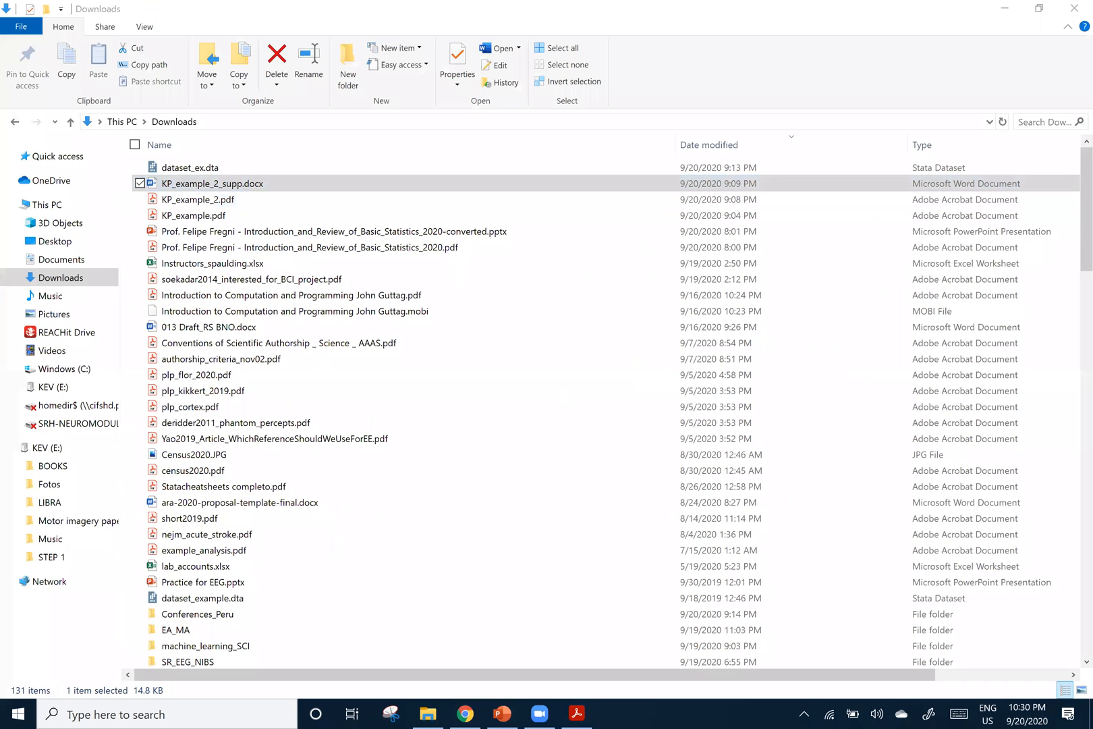
left_click(1002, 9)
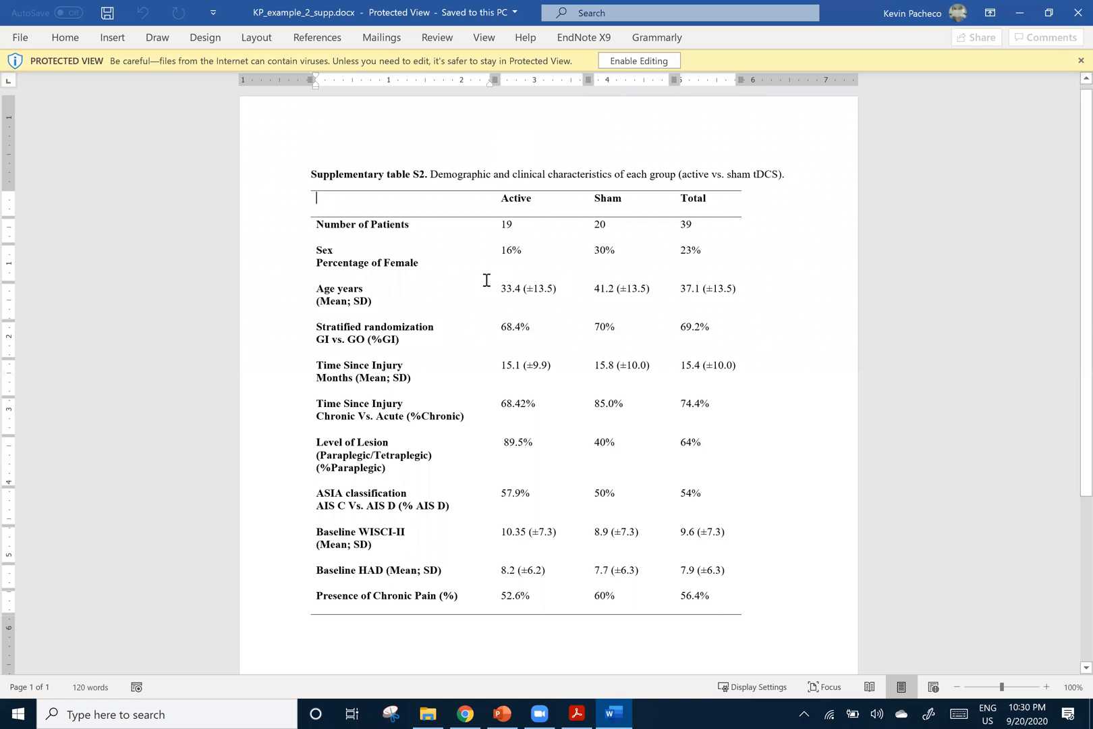
scroll(487, 279, "up", 3, "ctrl")
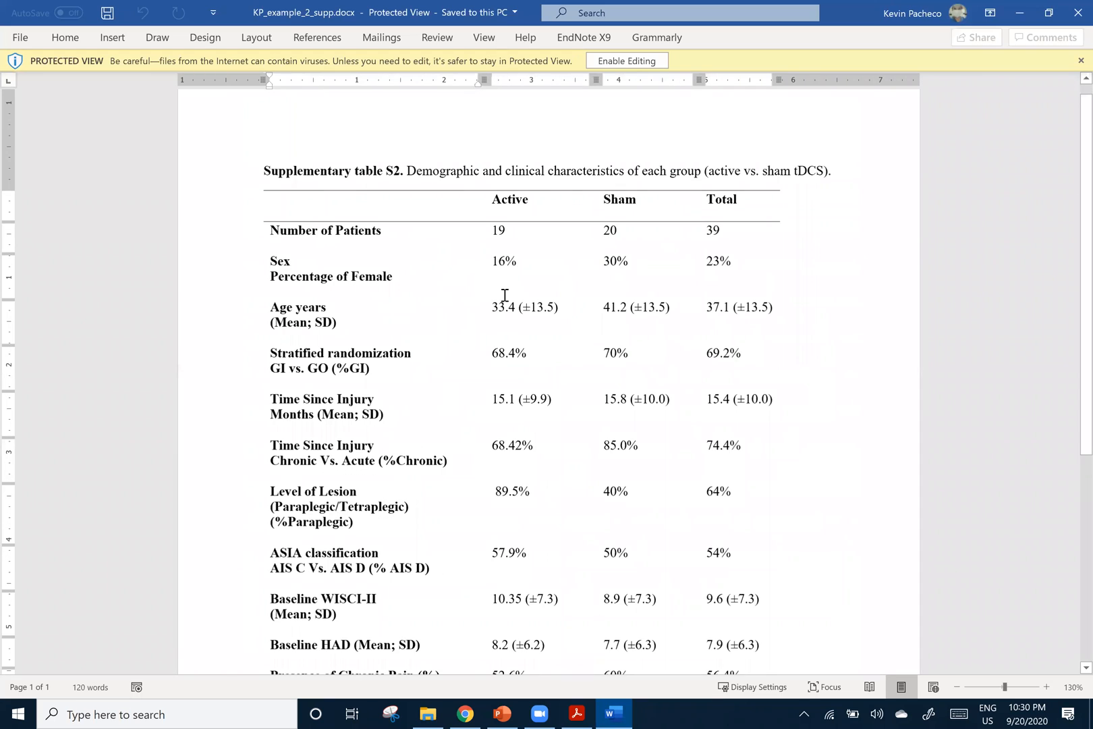
scroll(504, 294, "up", 3, "ctrl")
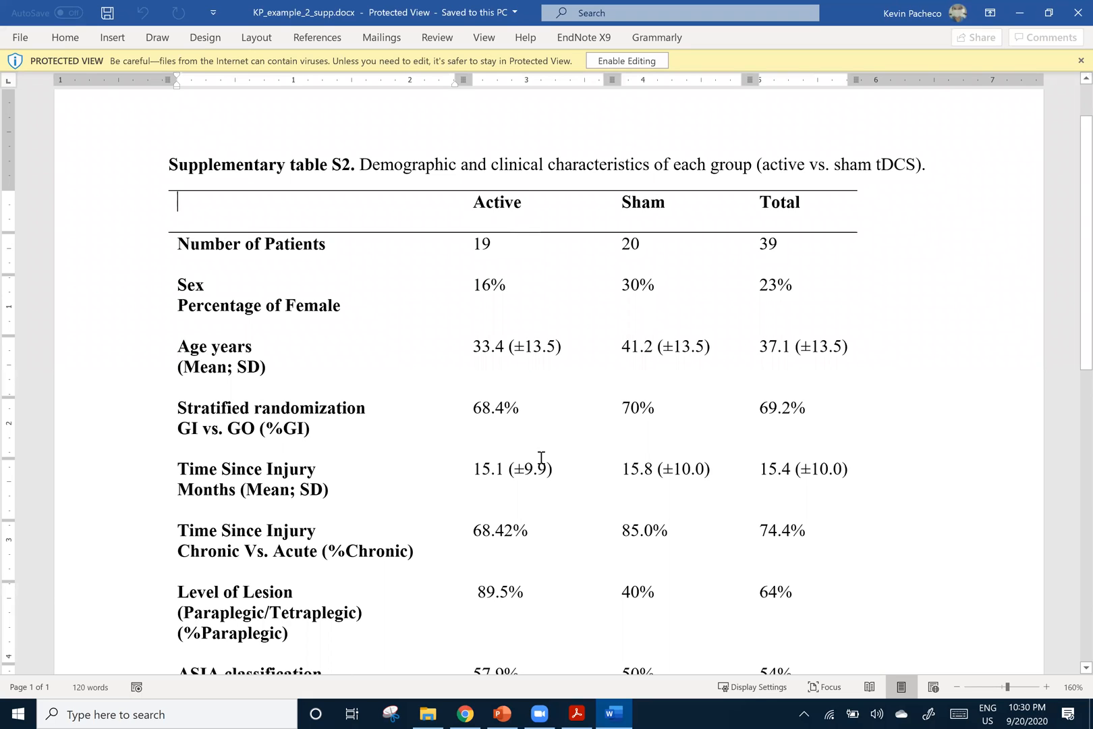
Highlight the Active group's patient count, female percentage and age value in Supplementary table S2
scroll(476, 250, "down", 1)
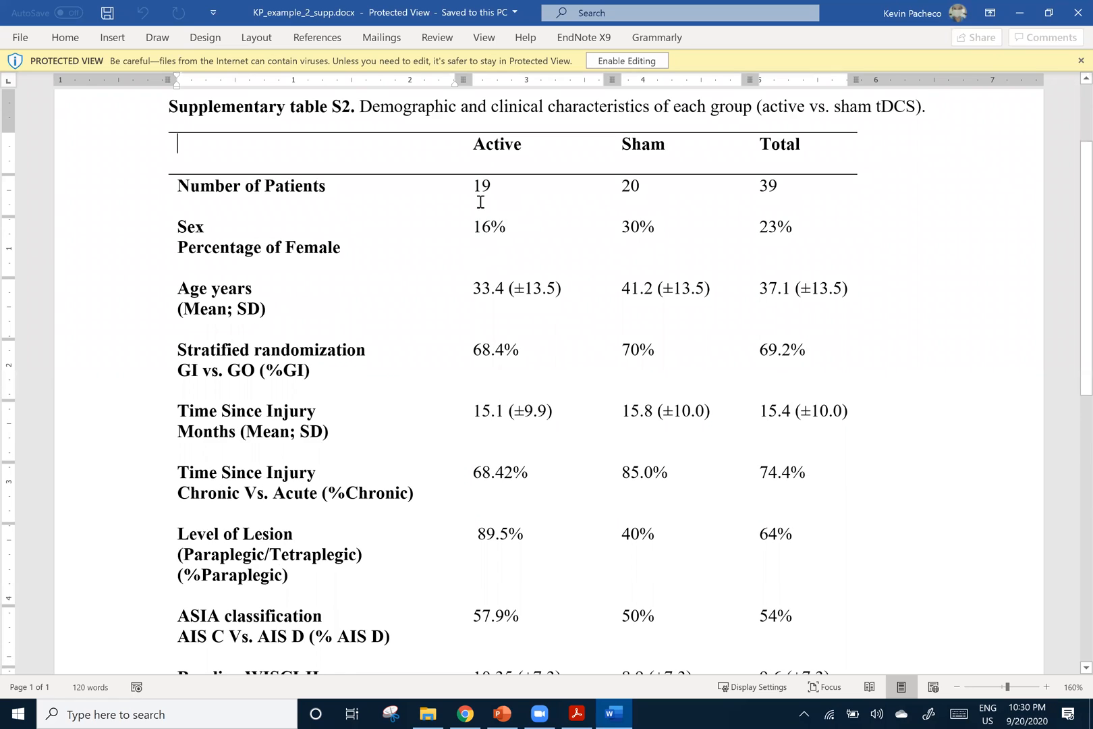
double_click(481, 187)
double_click(486, 229)
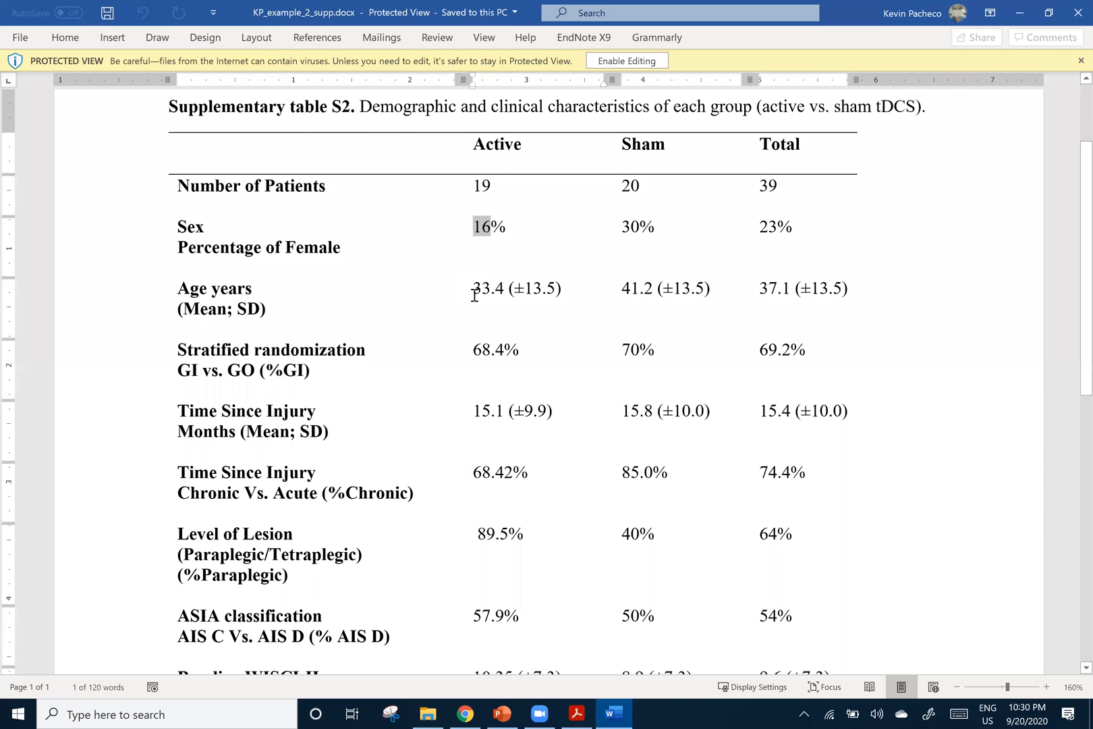
triple_click(567, 290)
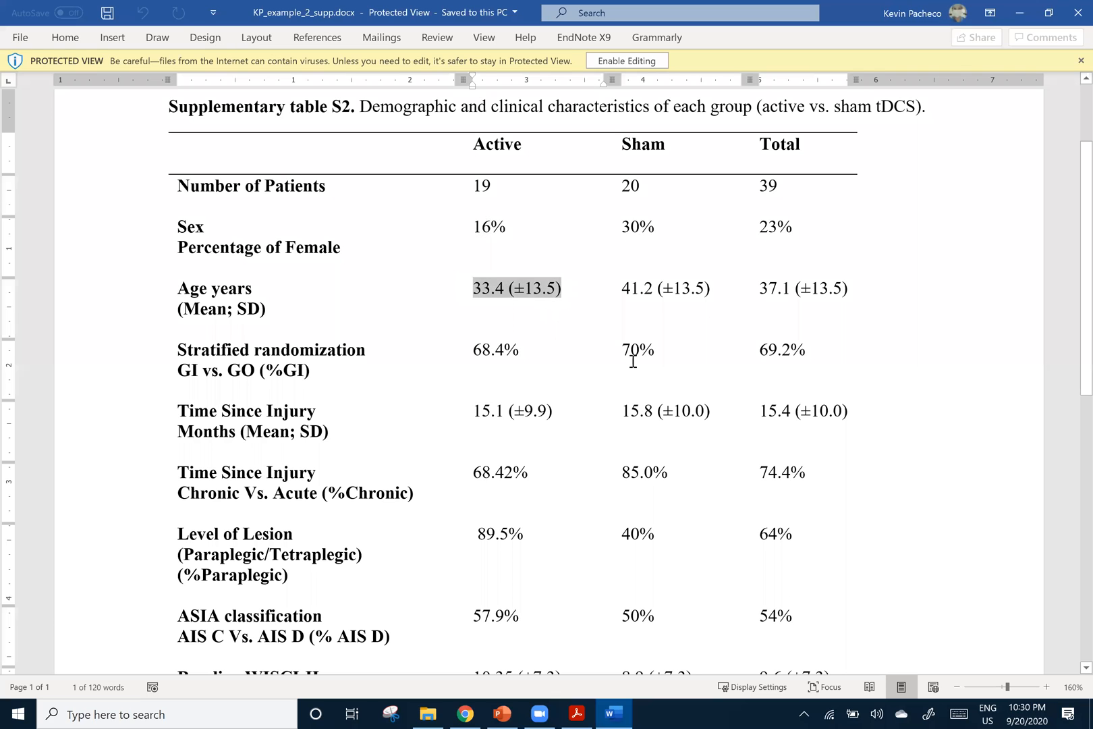
Read the rest of Supplementary table S2 down to Presence of Chronic Pain and return to its title
scroll(545, 388, "down", 1)
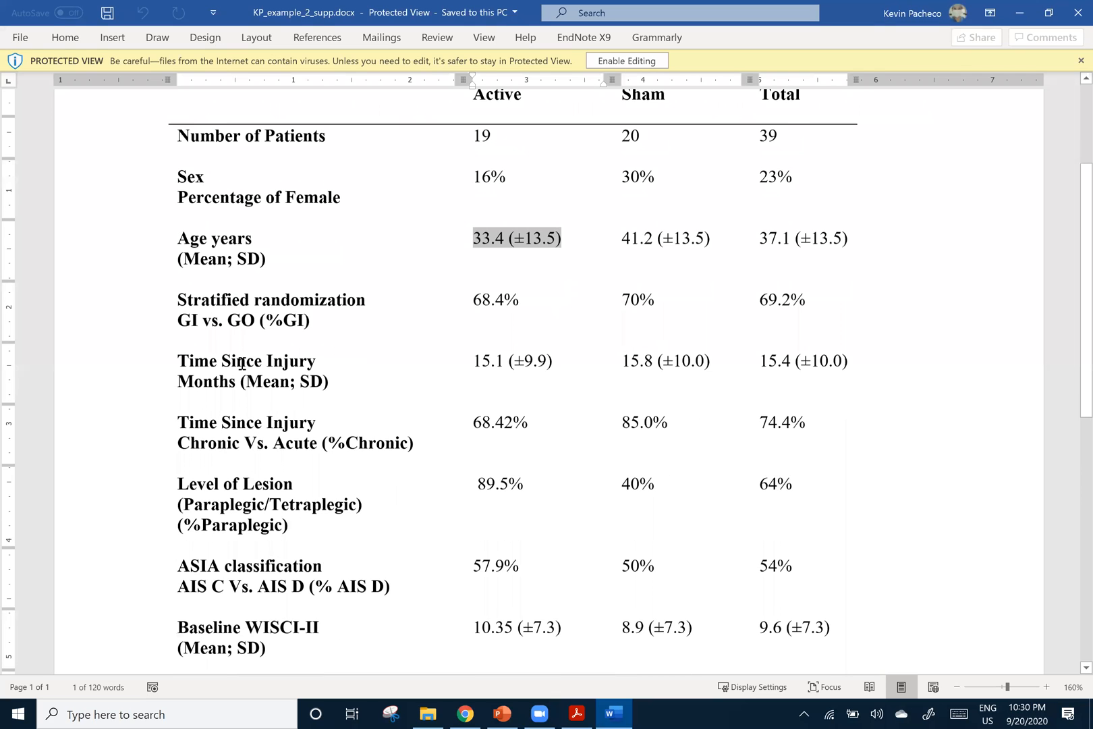
scroll(236, 459, "down", 1)
scroll(464, 439, "down", 2)
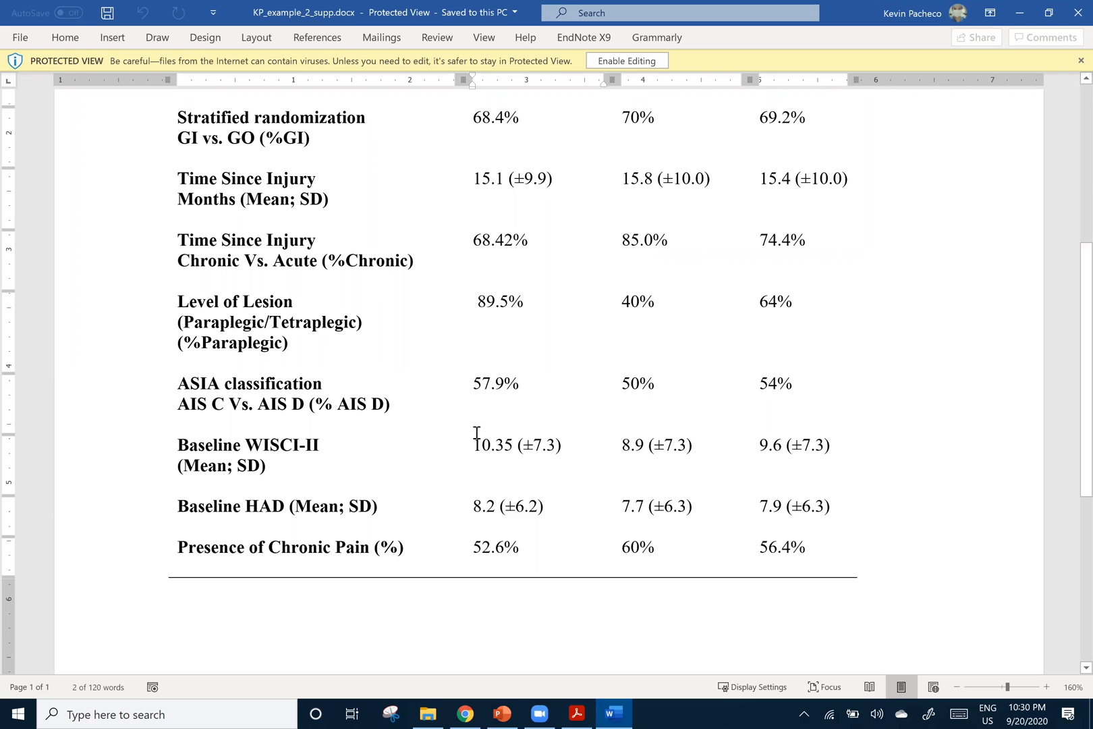
scroll(477, 432, "up", 5)
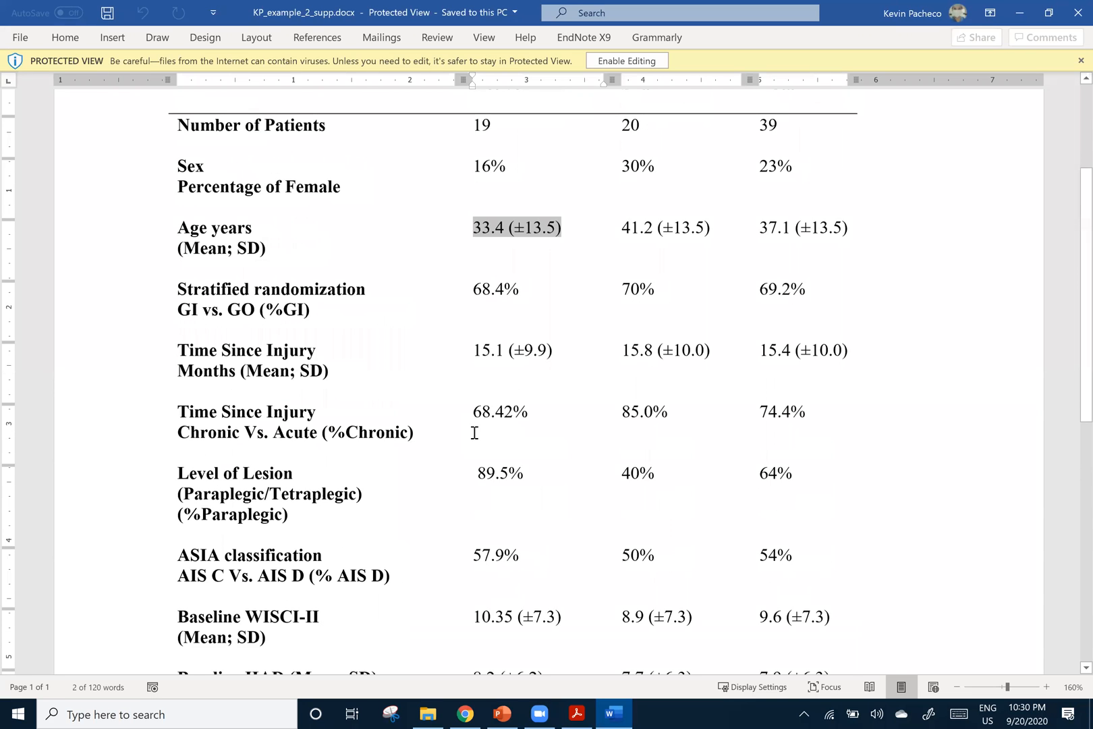
scroll(474, 433, "up", 1)
scroll(469, 435, "up", 2)
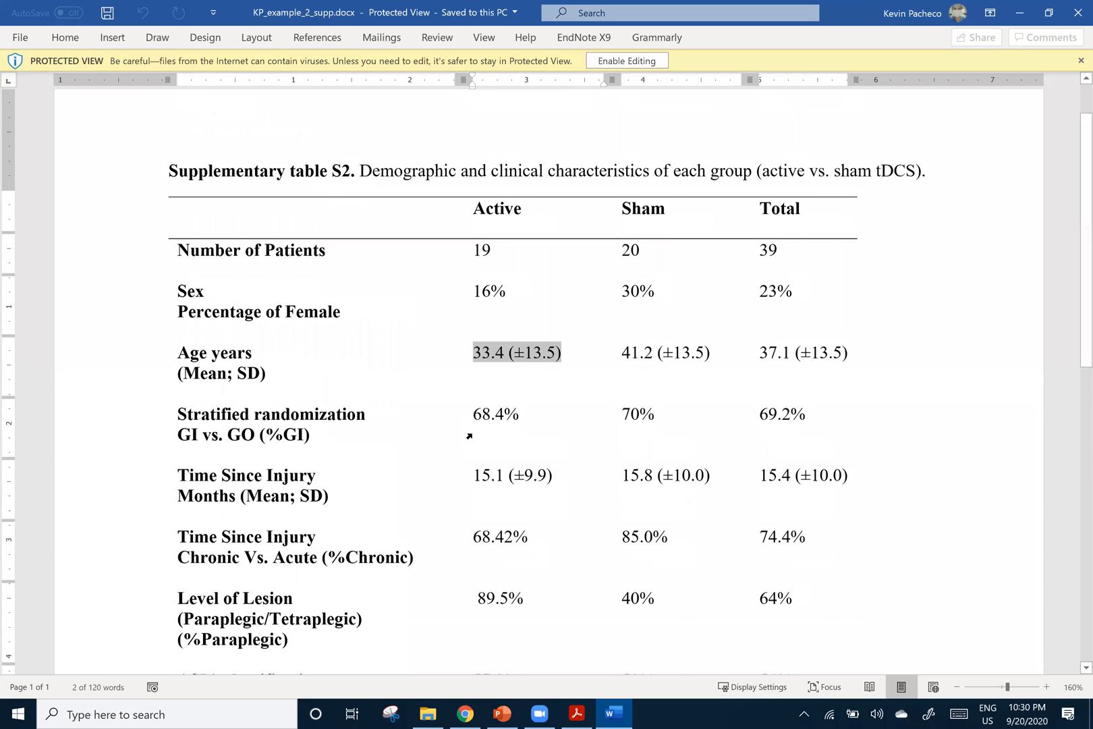
scroll(469, 436, "down", 2)
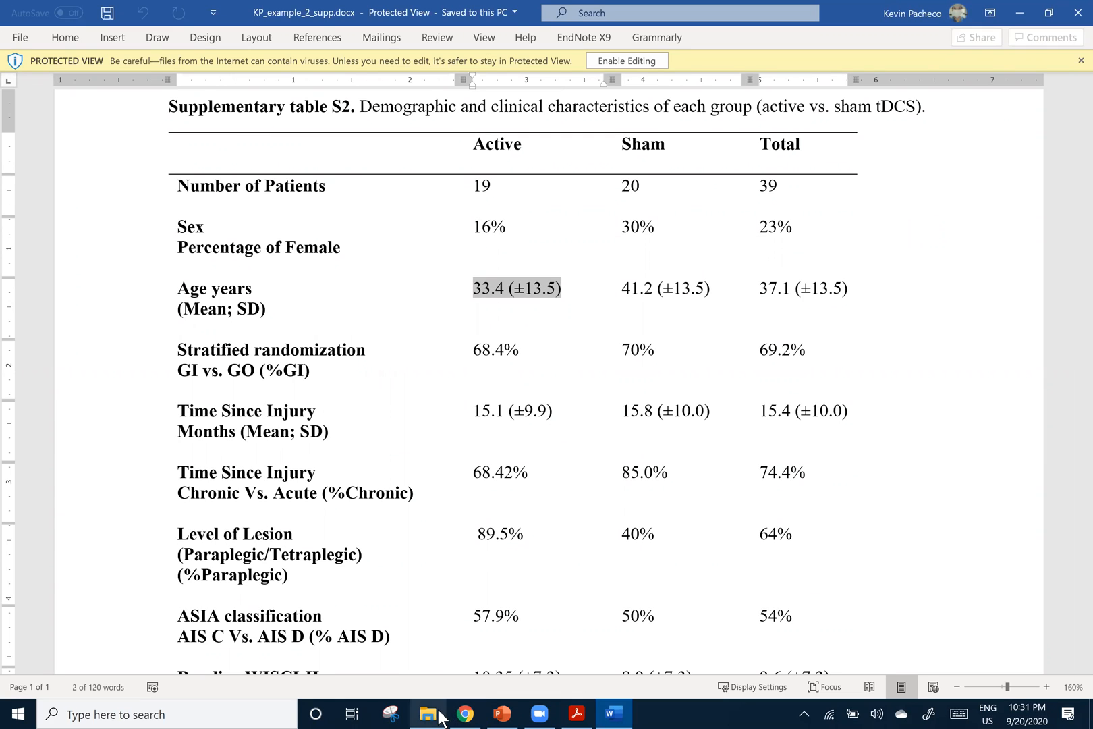
Open dataset_ex.dta from the Downloads folder in Stata
key("alt+Tab")
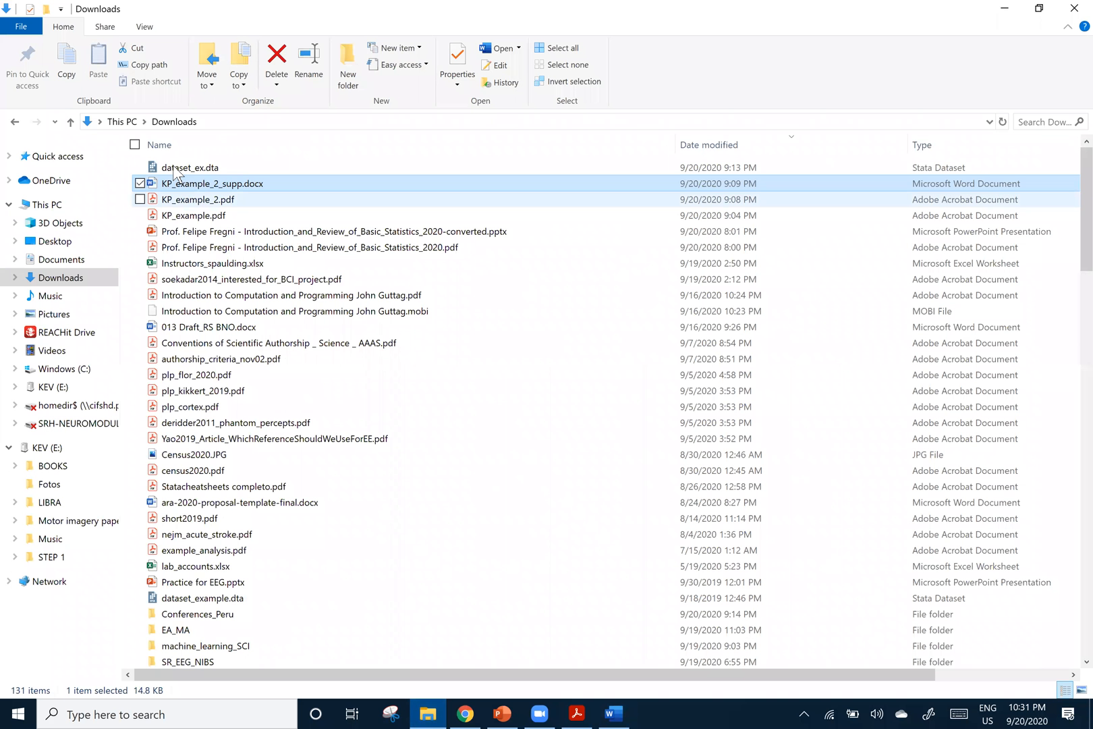
left_click(177, 170)
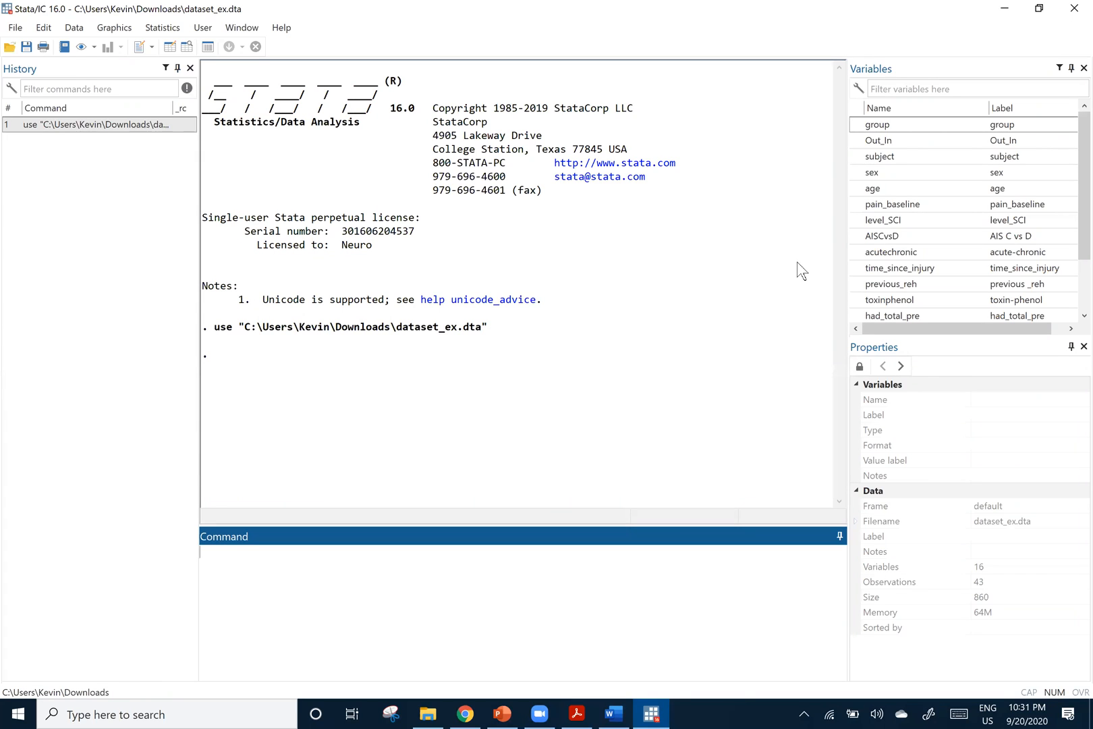
mouse_move(1077, 149)
left_mouse_down()
mouse_move(1079, 215)
mouse_move(1078, 145)
left_mouse_up()
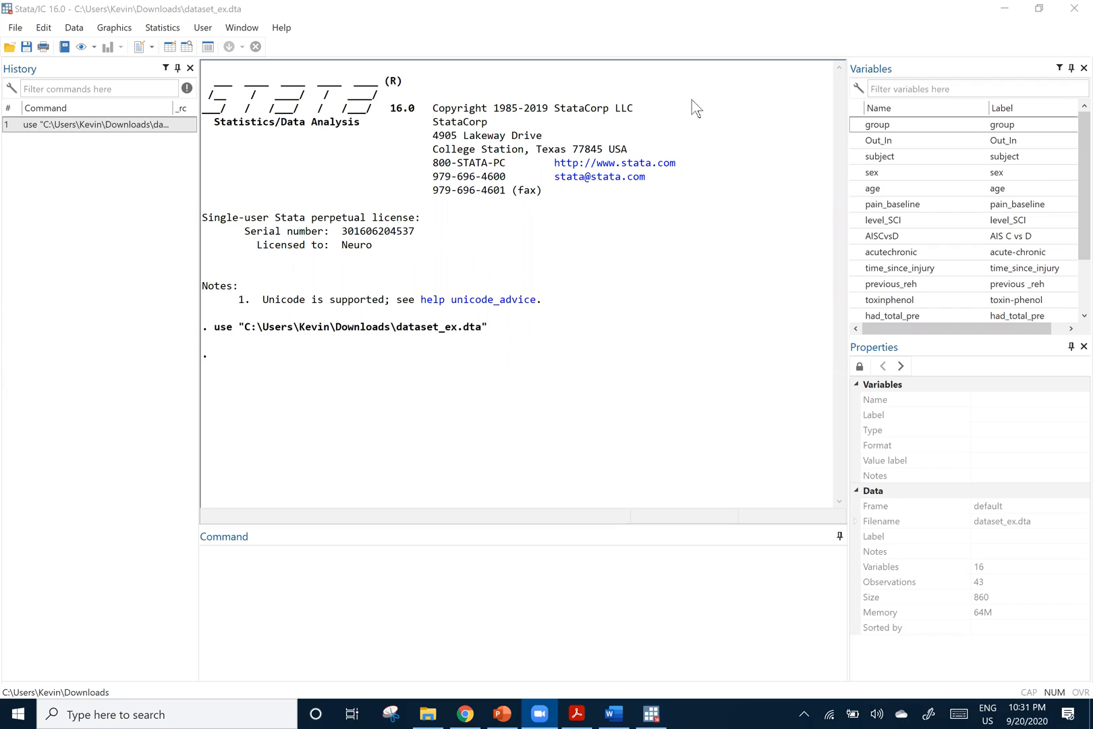
left_click(501, 20)
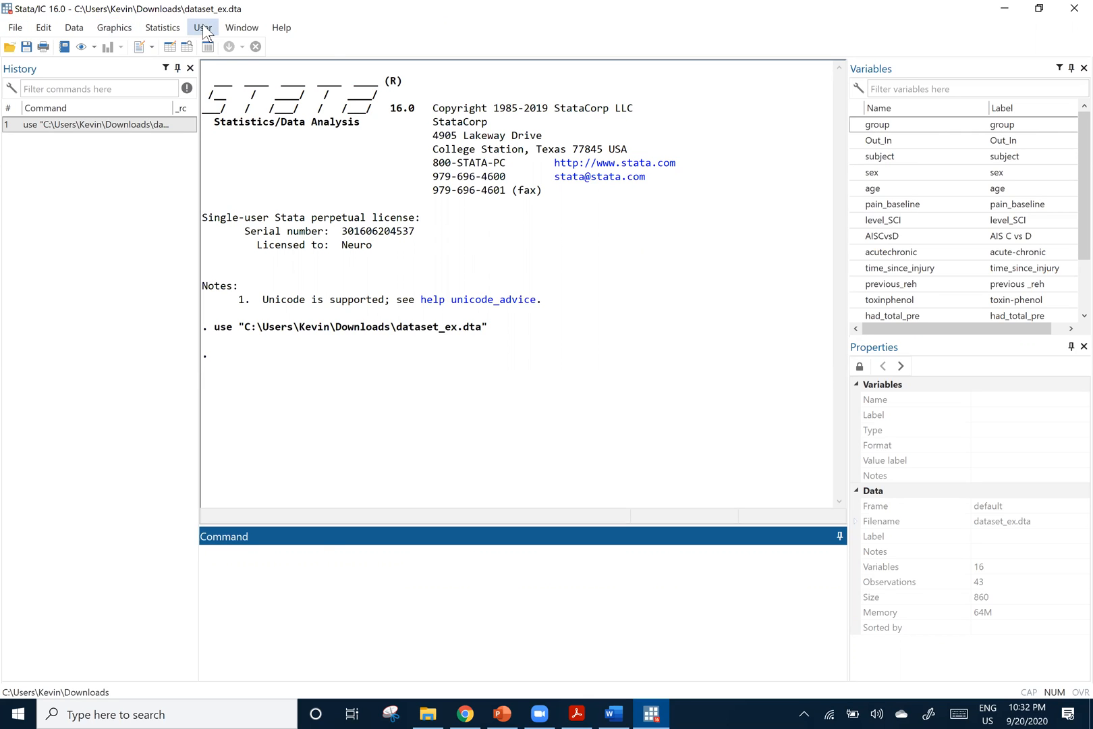
Look through the available statistics and graphics commands and try out text entry in the Command window
left_click(168, 30)
mouse_move(190, 77)
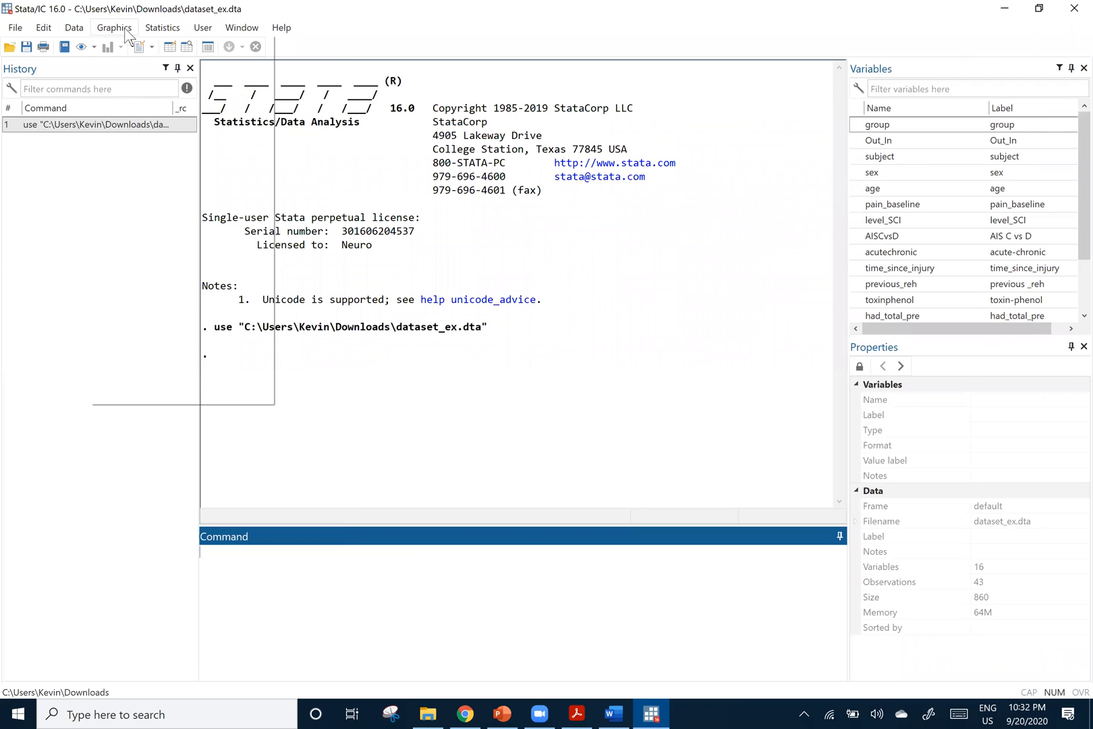
mouse_move(123, 29)
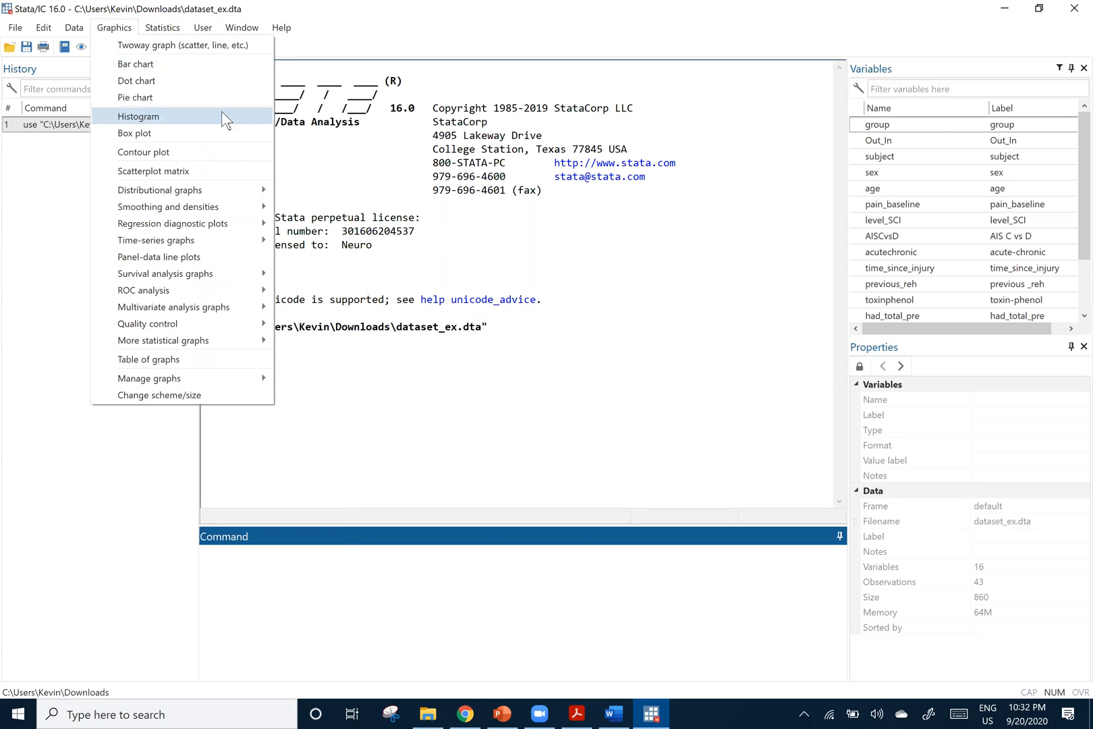
left_click(231, 562)
type("ksjdk")
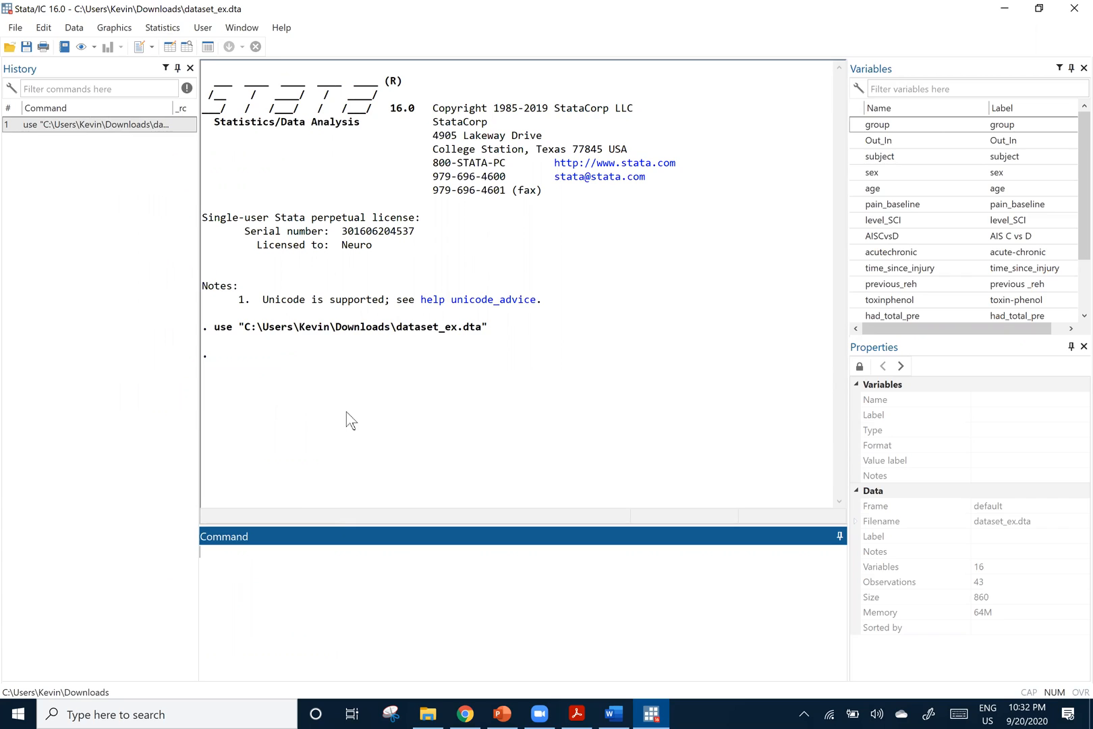
Review the command history and the dataset's variable list, and show the properties of the variable group
left_click(168, 260)
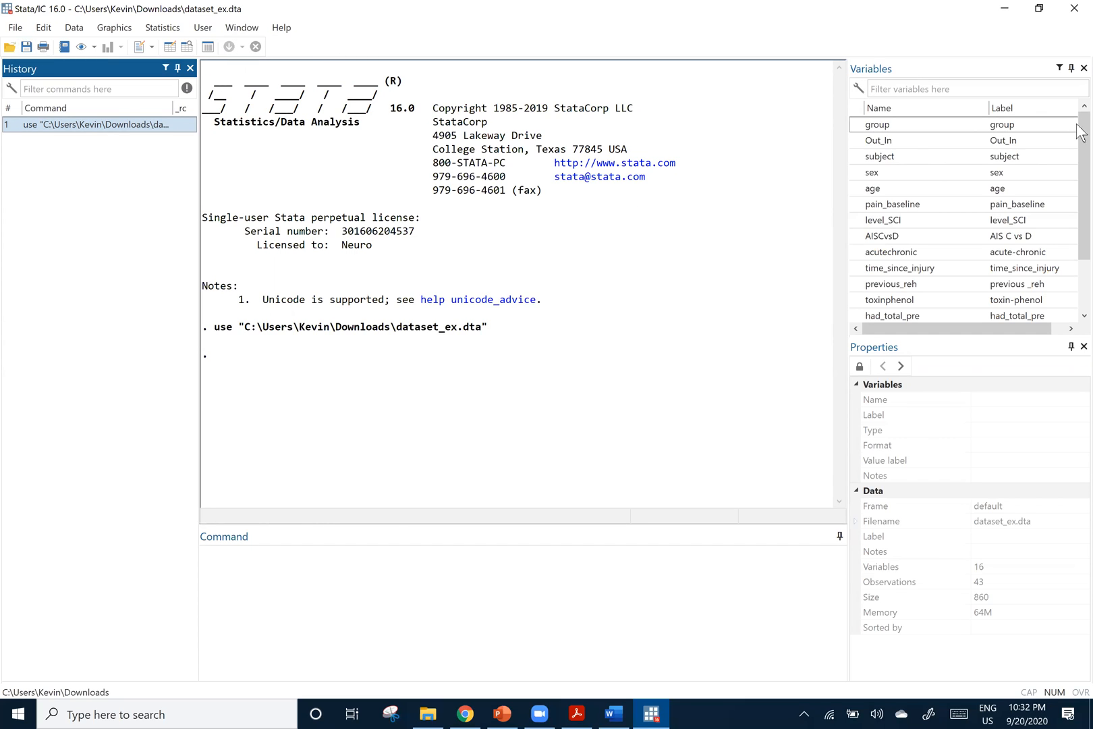
scroll(1079, 199, "down", 1)
scroll(974, 115, "up", 1)
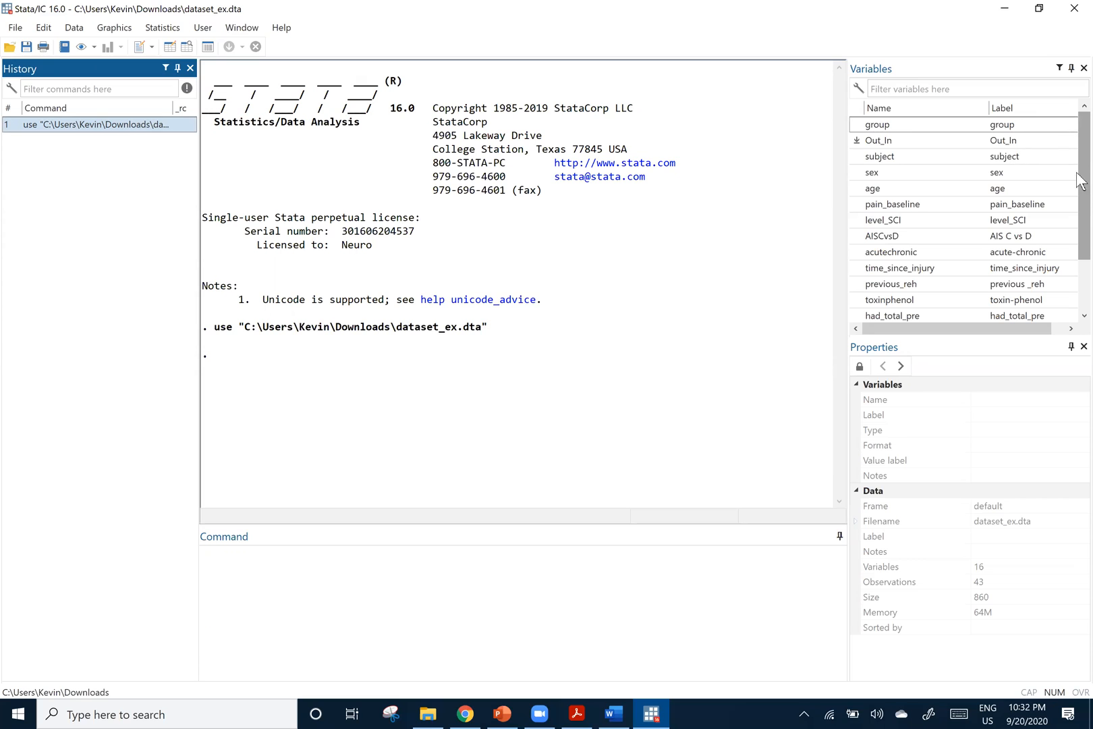
scroll(992, 263, "down", 1)
scroll(914, 203, "up", 1)
left_click(892, 124)
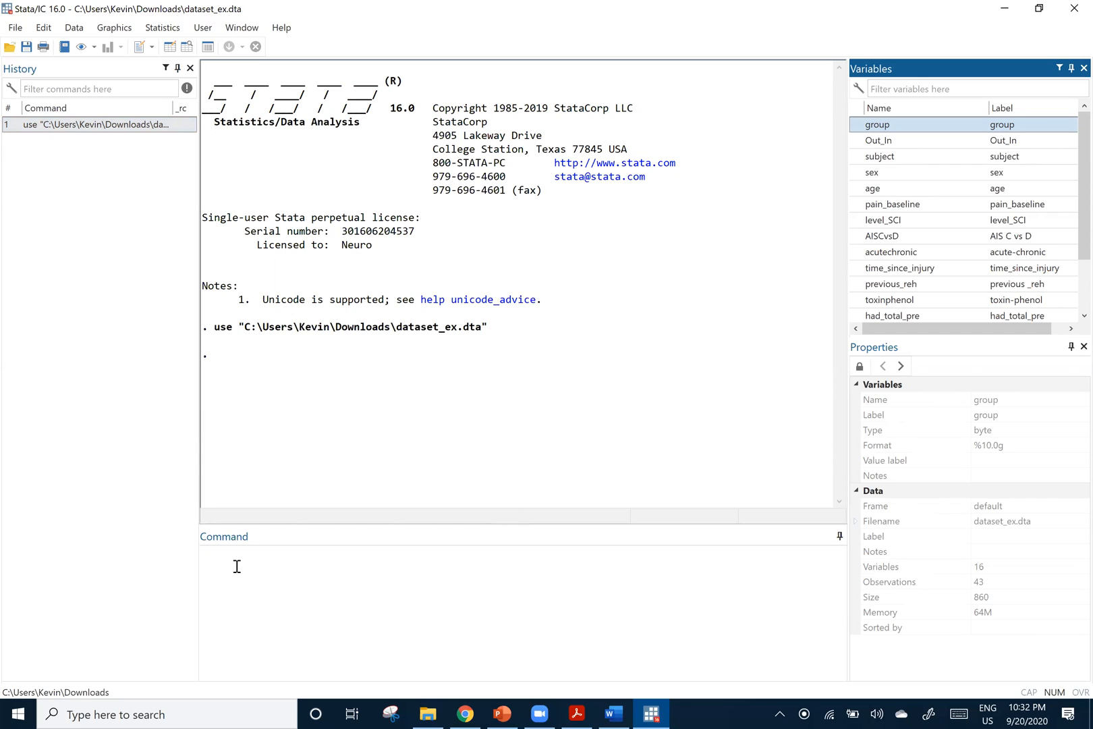
Go over the command entry, results output and command history areas
left_click(212, 568)
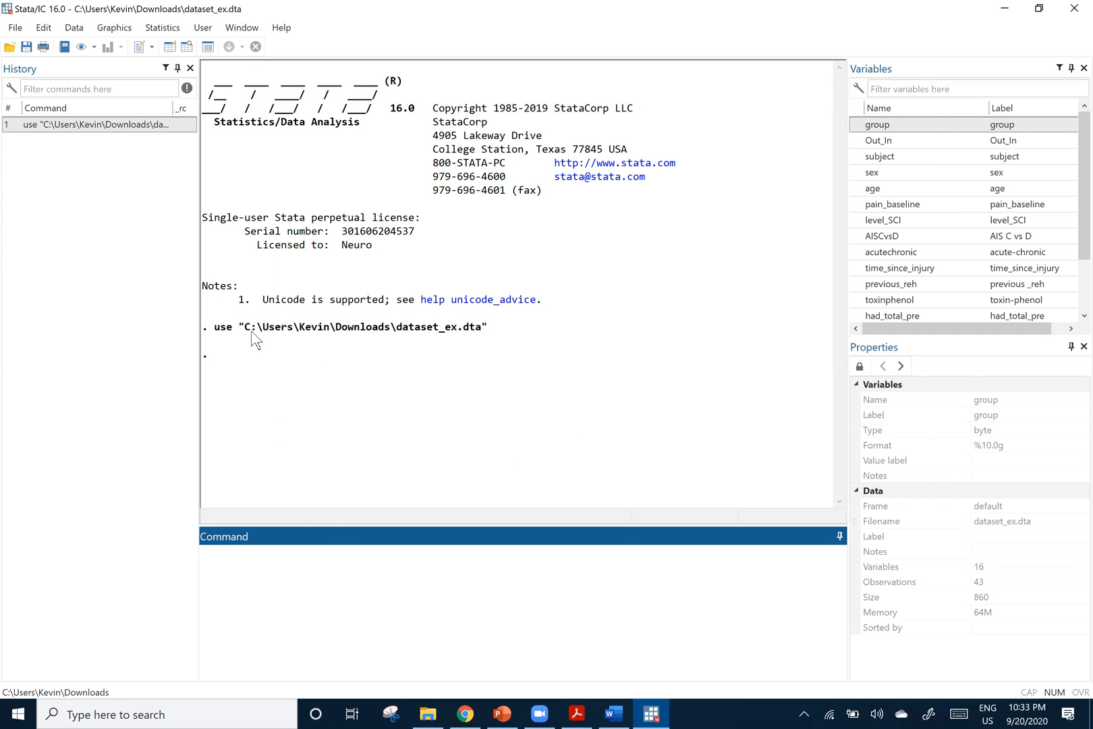
left_click(213, 352)
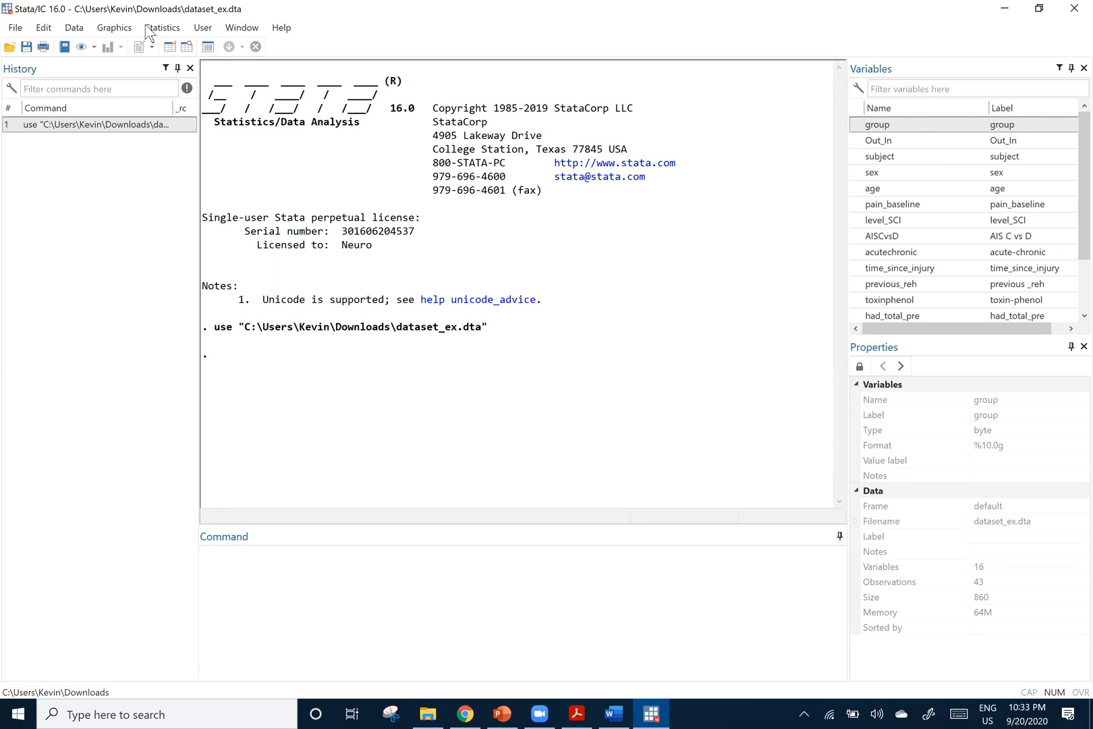
left_click(19, 140)
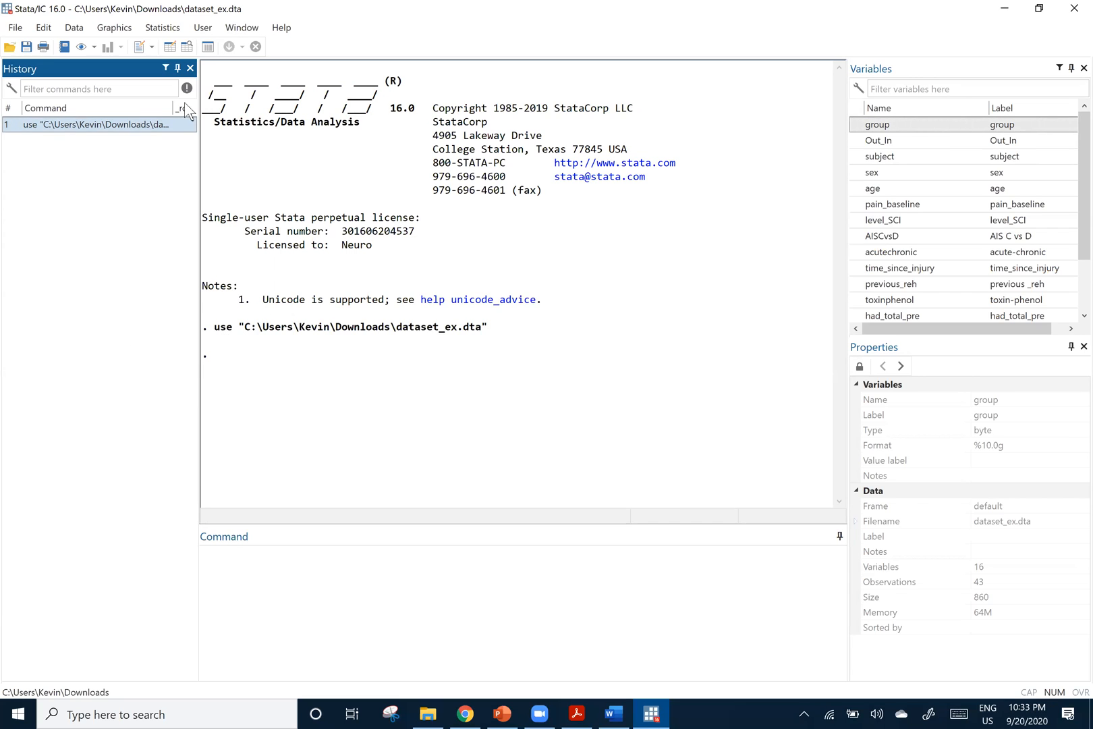
Open the dataset in the Data Editor, examine its rows and columns, and close the editor
left_click(169, 48)
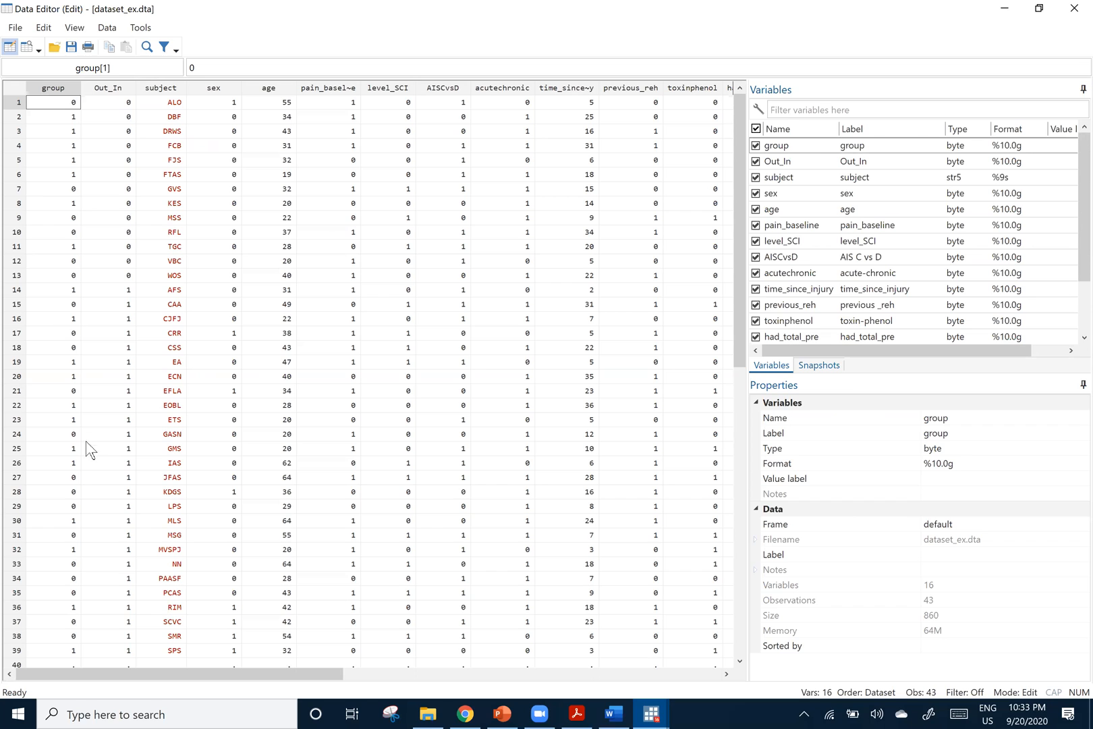
scroll(27, 418, "down", 6)
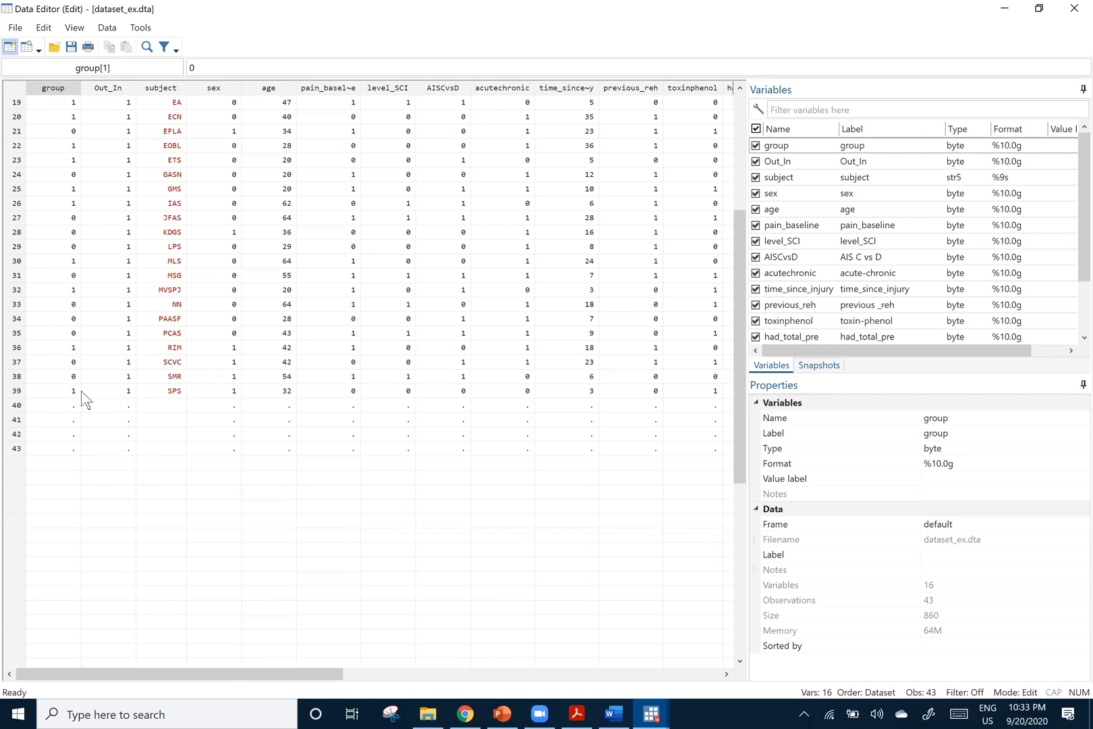
scroll(67, 214, "up", 6)
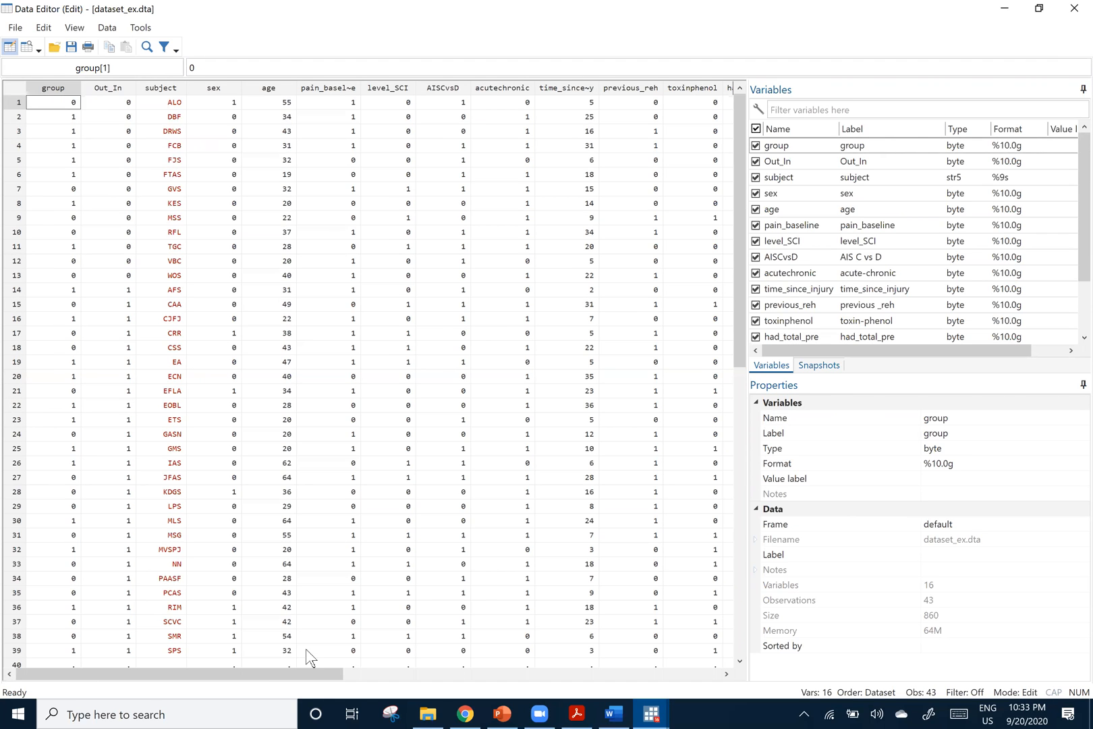
left_click_drag(317, 673, 930, 7)
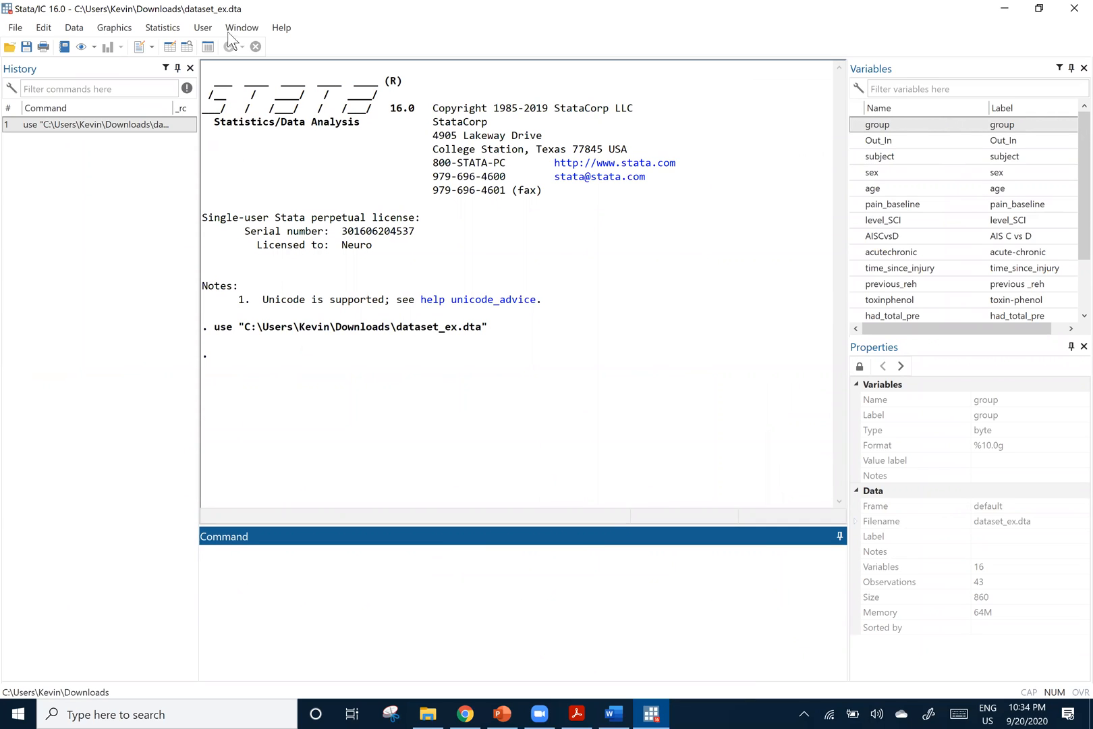
Show the Data Editor with the dataset once more in edit mode and close it
left_click(112, 27)
left_click(170, 46)
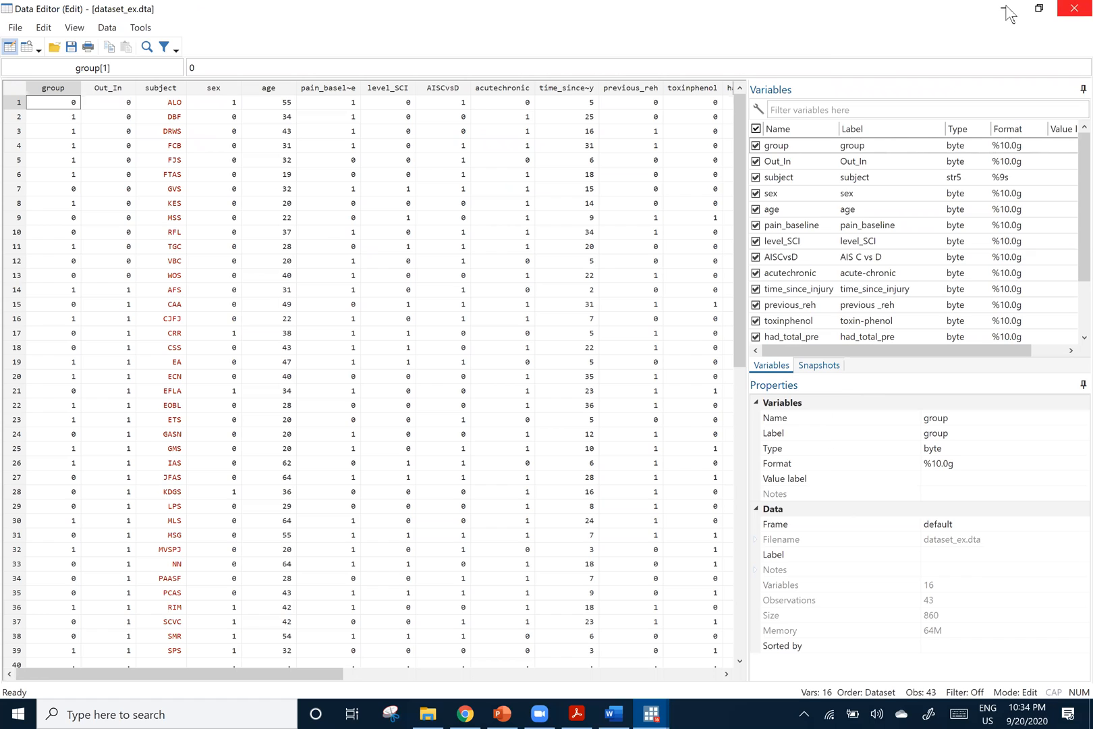
left_click(1072, 10)
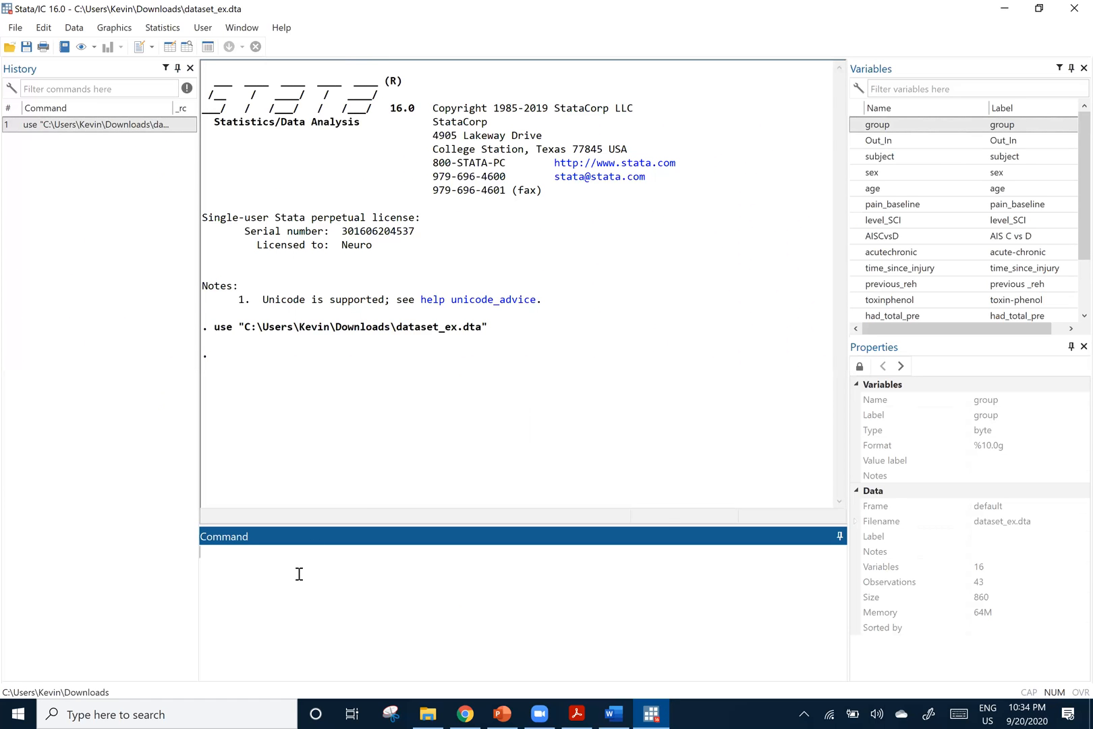
Run the edit command to bring up the dataset in the Data Editor, and close the editor
type("e")
key("Return")
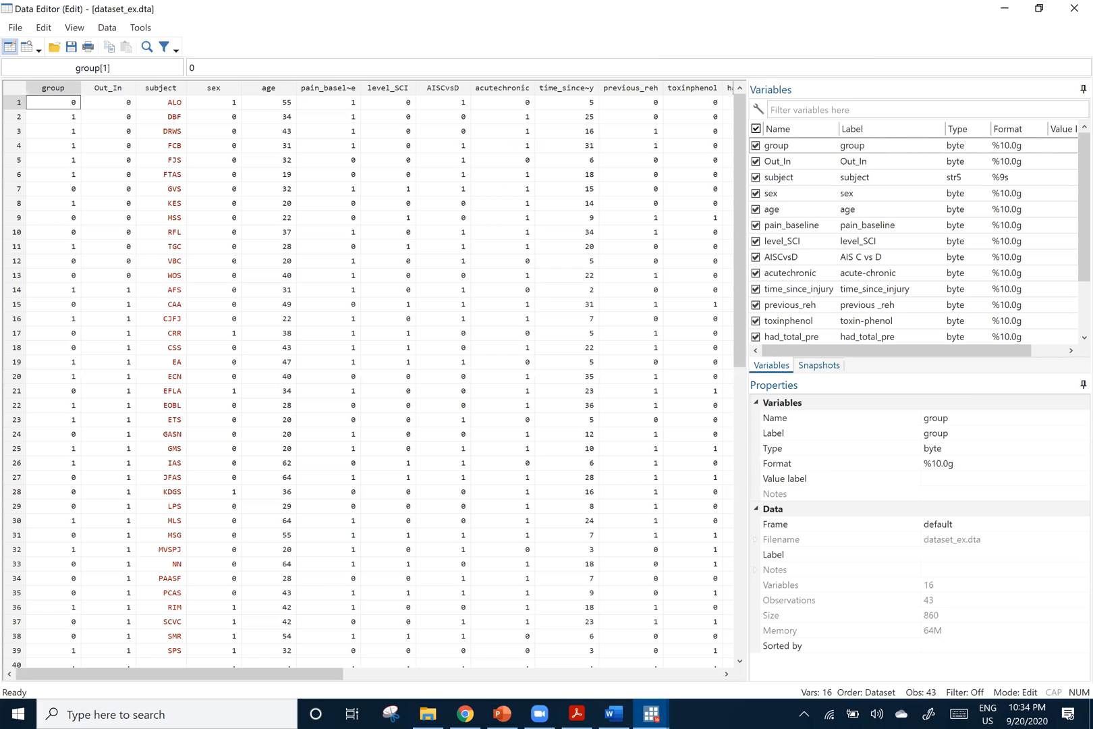
left_click(1074, 9)
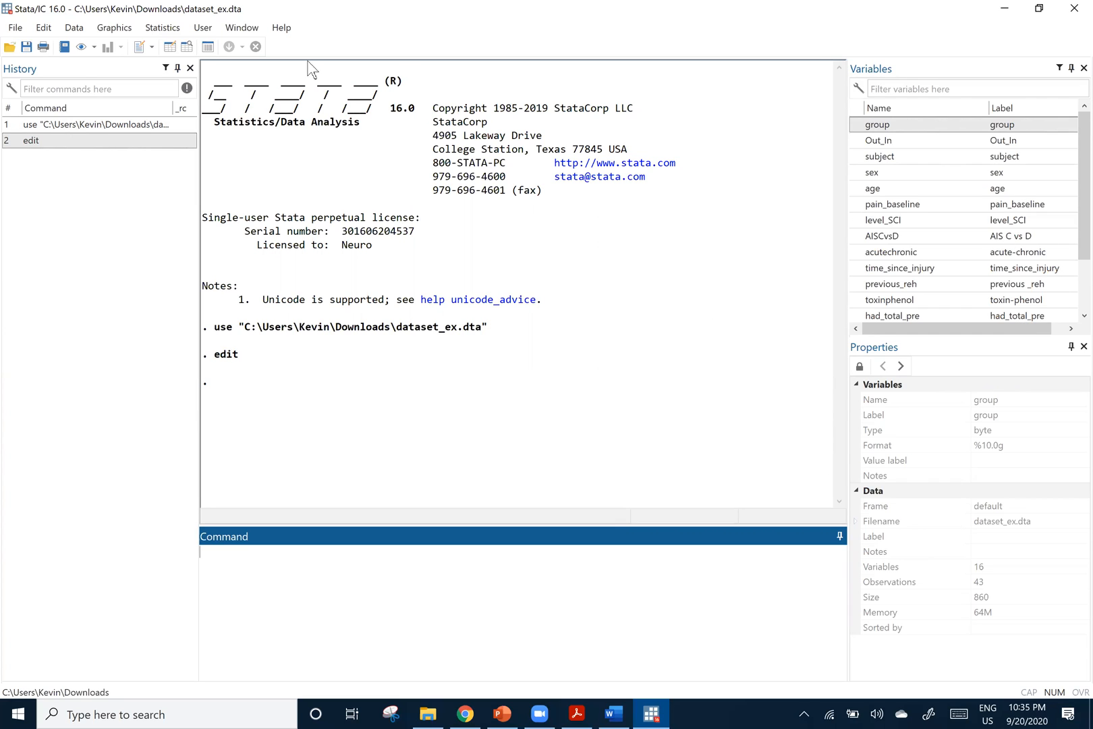
Open a new untitled do-file in the Do-file Editor and maximize its window
left_click(147, 46)
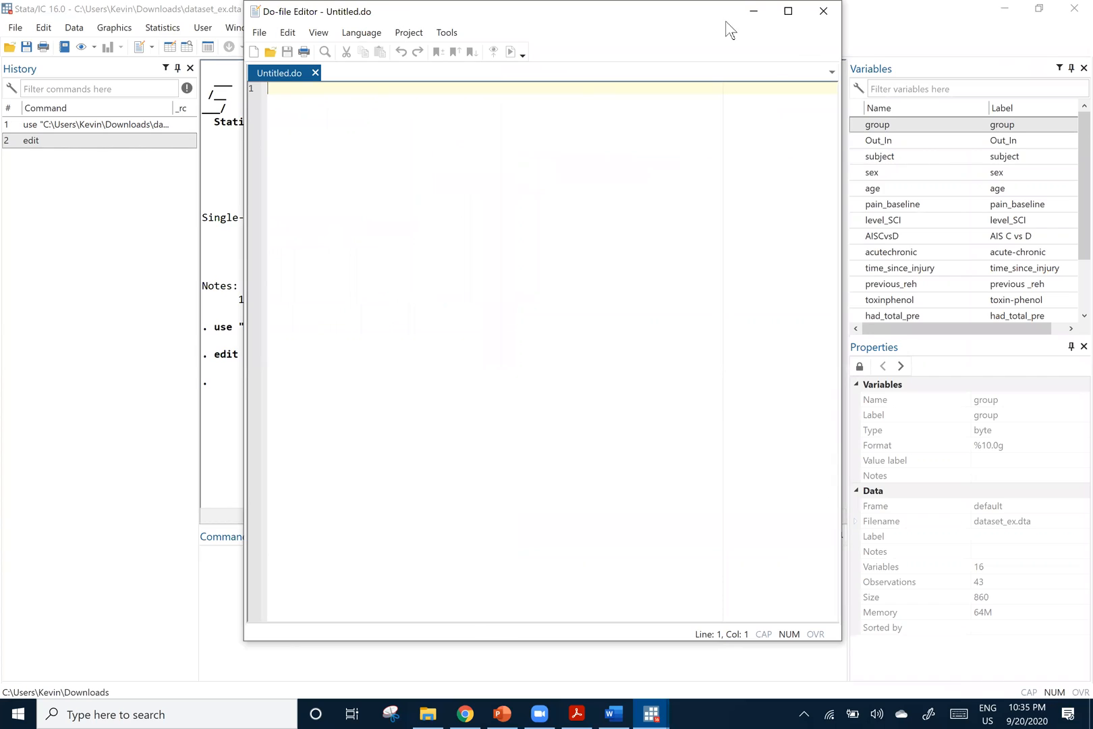
left_click(788, 12)
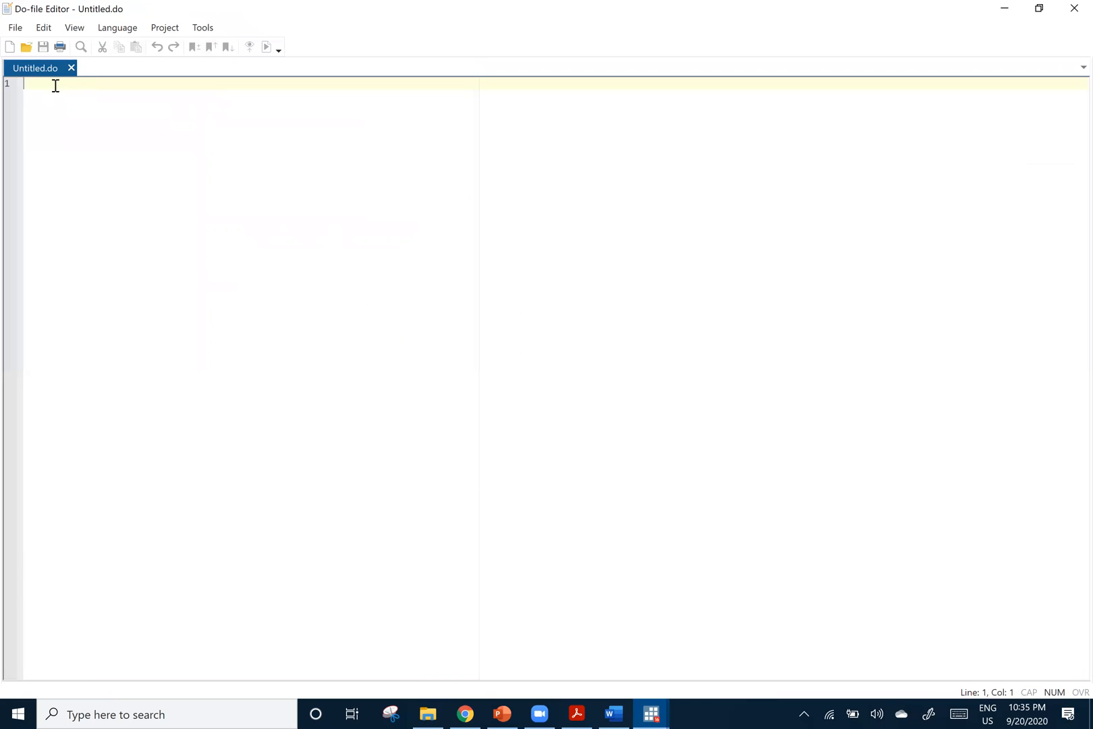
type("* est")
key("BackSpace")
key("BackSpace")
key("BackSpace")
key("BackSpace")
key("BackSpace")
key("BackSpace")
type("*")
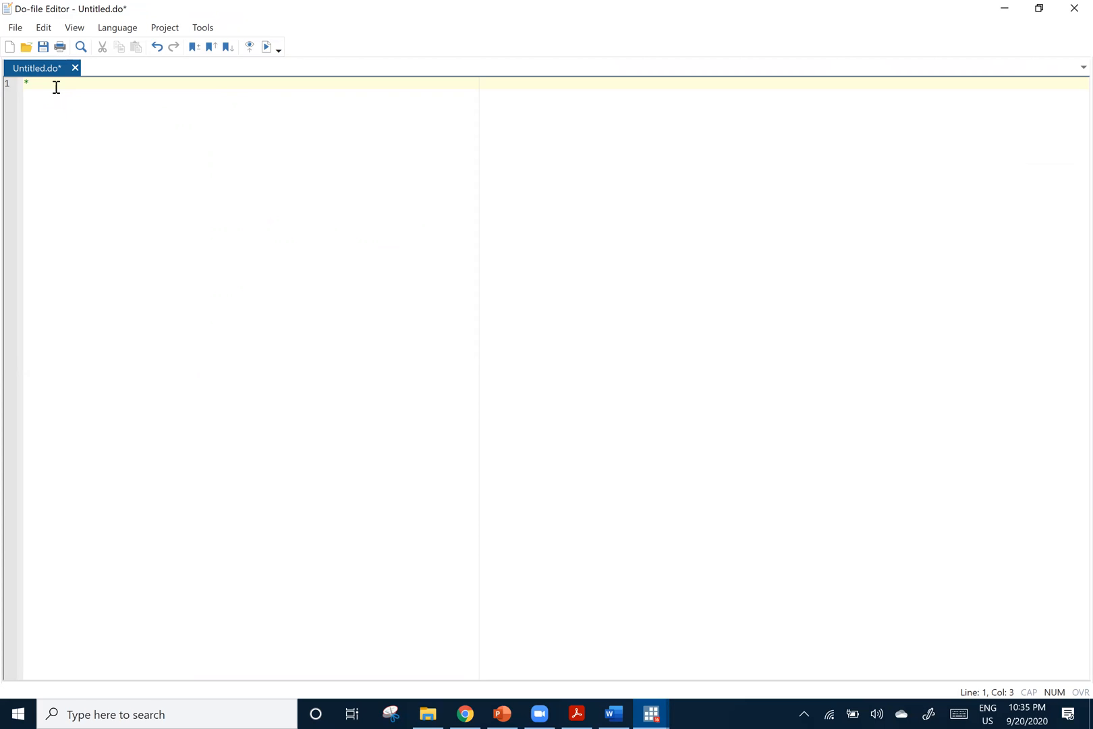
type("estadistica descriptiva")
Try a histogram line beneath the heading comment, written as a command and as a comment
key("Return")
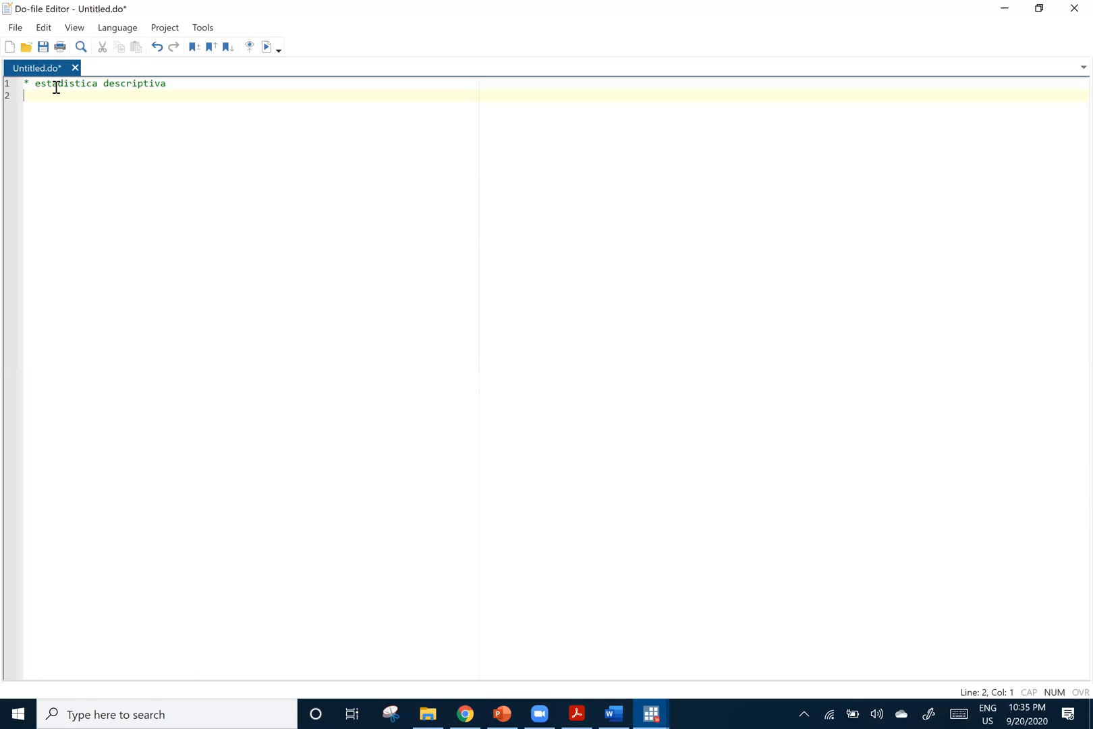
type("*")
key("BackSpace")
type("hi")
key("BackSpace")
key("BackSpace")
type("histogram")
key("Left")
key("Left")
key("Left")
key("Left")
key("Left")
key("Left")
key("Left")
key("Left")
key("Left")
key("Left")
type("*")
key("End")
key("BackSpace")
key("BackSpace")
key("BackSpace")
key("BackSpace")
key("BackSpace")
key("BackSpace")
key("BackSpace")
key("BackSpace")
key("BackSpace")
key("BackSpace")
key("BackSpace")
key("BackSpace")
key("BackSpace")
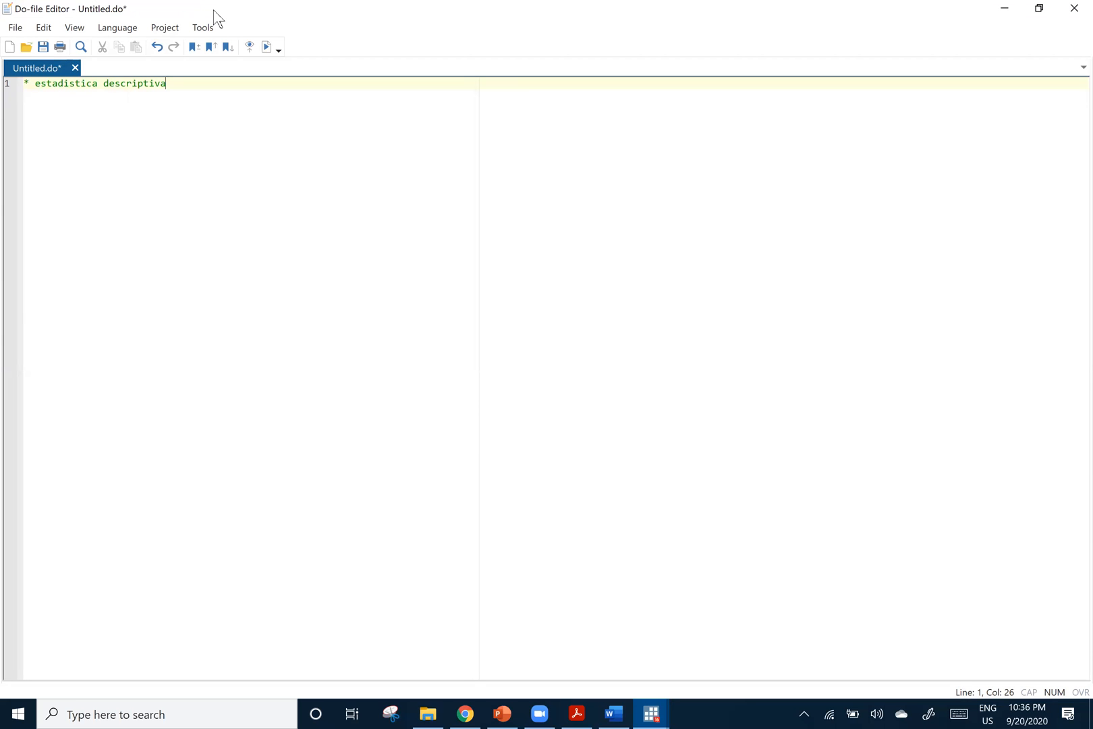
Restore the Do-file Editor to a smaller window and add the comment "* generar histogram = histogram" on line 2
left_click_drag(213, 10, 472, 43)
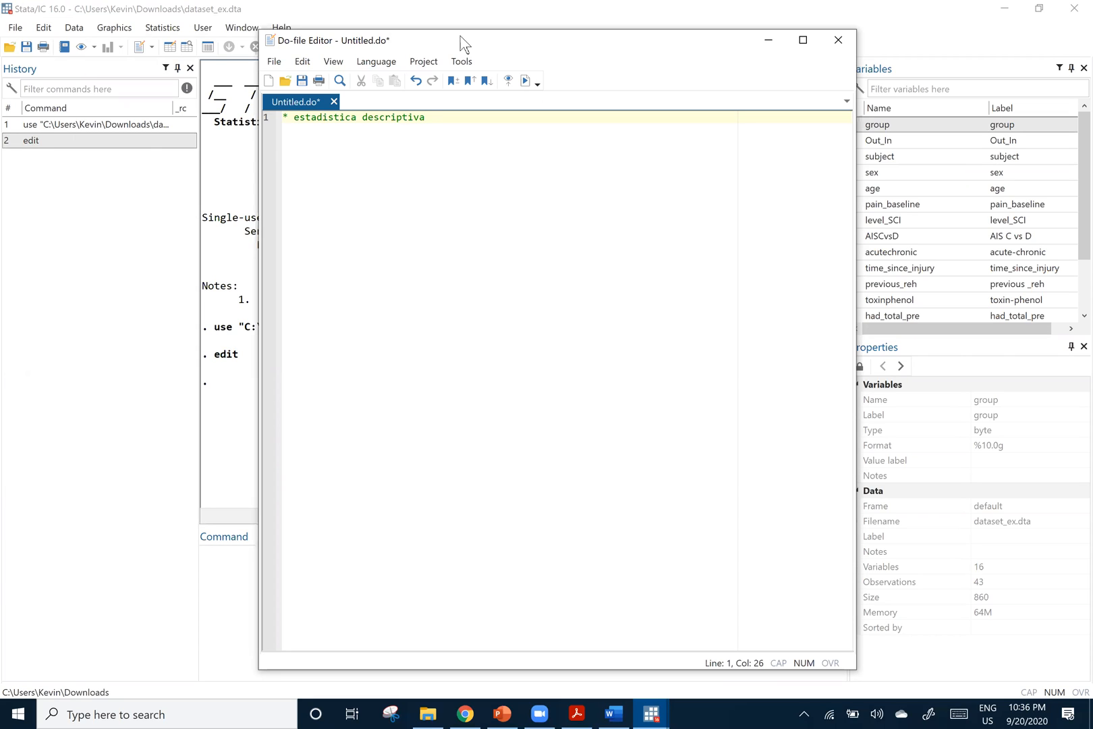
key("Return")
type("* genear")
key("BackSpace")
key("BackSpace")
type("rar histogram = histog")
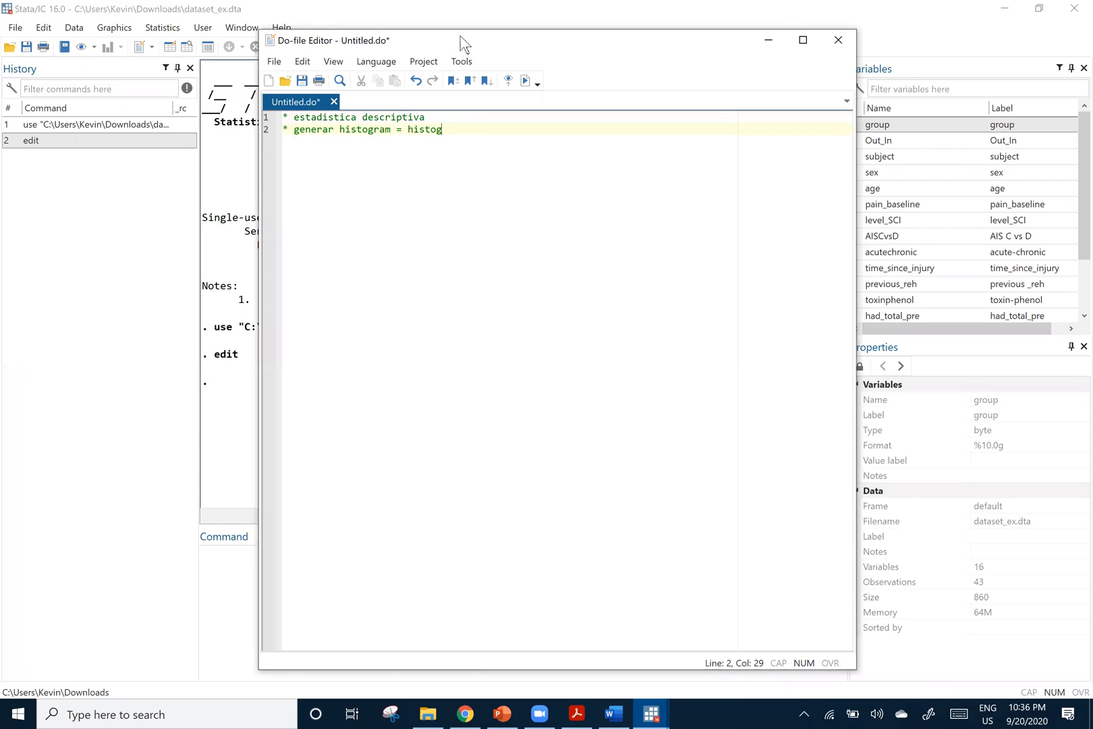
type("ram")
Add the comment "*generar datos resumidos= summarize" on line 3 of the do-file
key("Return")
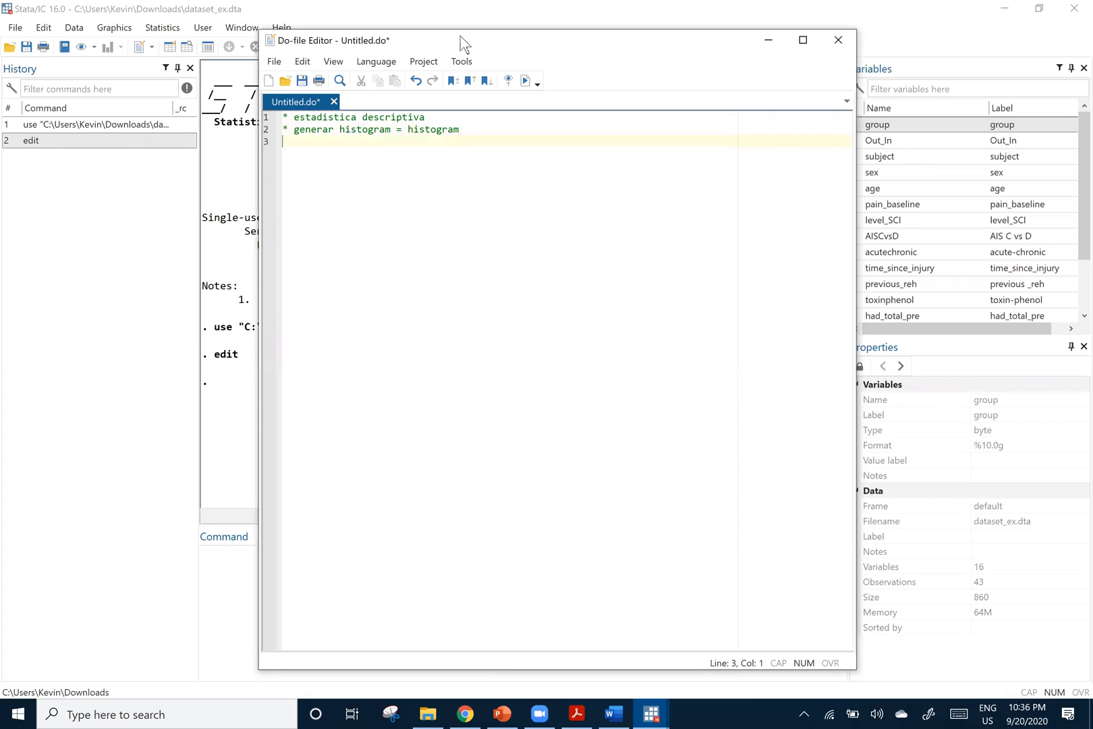
type("*generar datos resum")
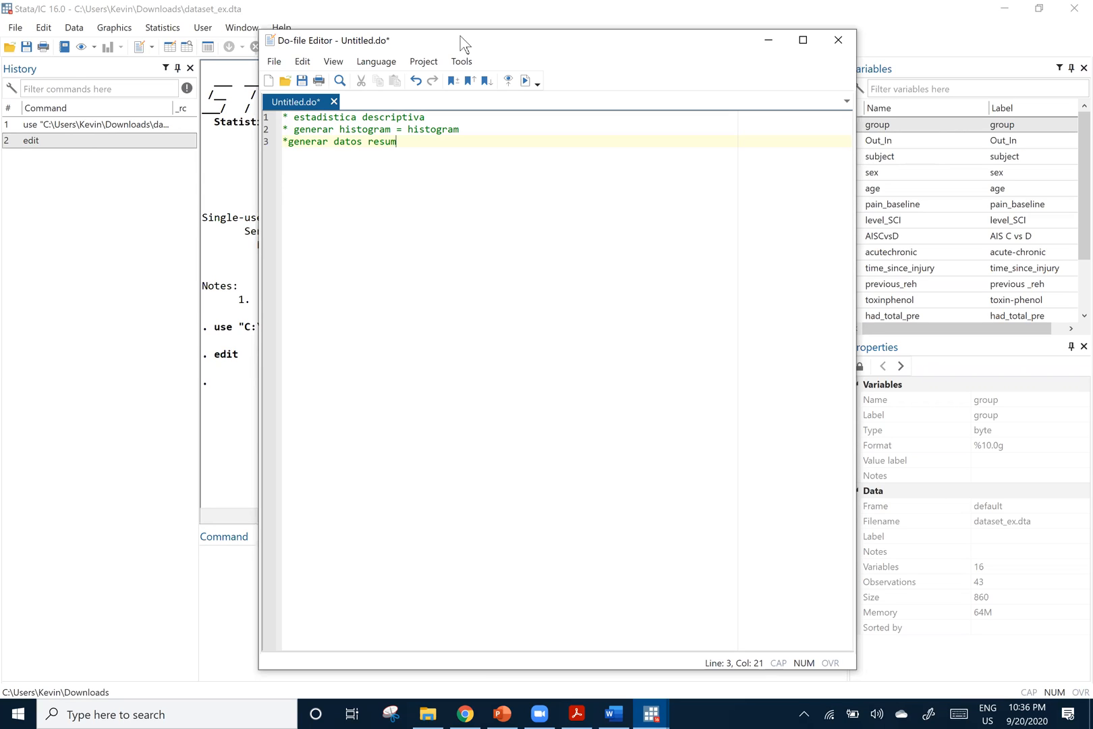
type("idos= summarize")
Point out the command names in the two comment lines by highlighting summarize and histogram
key("shift+Left")
key("shift+Left")
key("shift+Left")
key("shift+Left")
key("shift+Left")
key("shift+Left")
left_click_drag(459, 130, 408, 130)
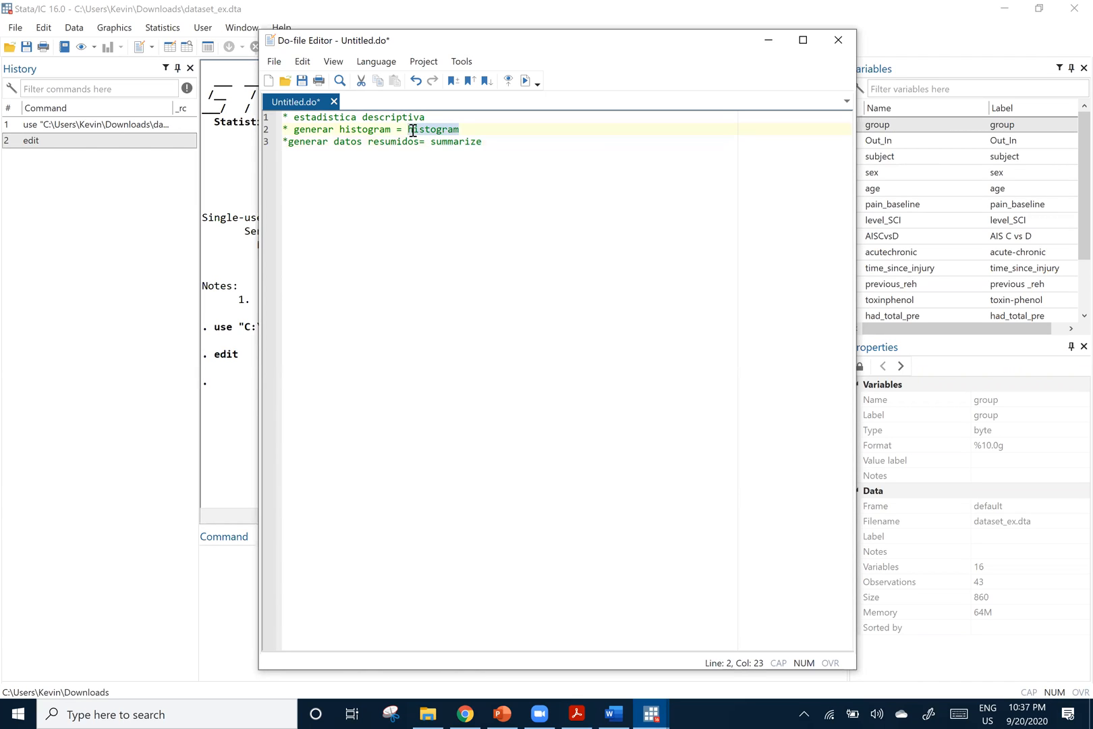
left_click(500, 141)
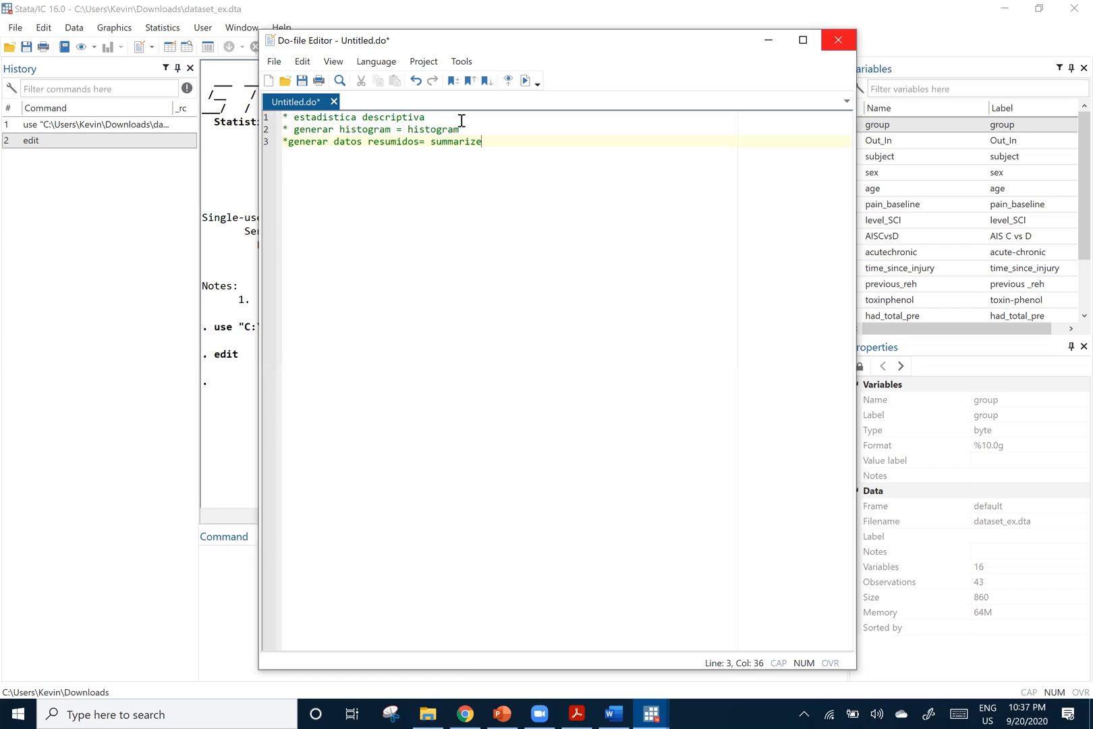
double_click(409, 128)
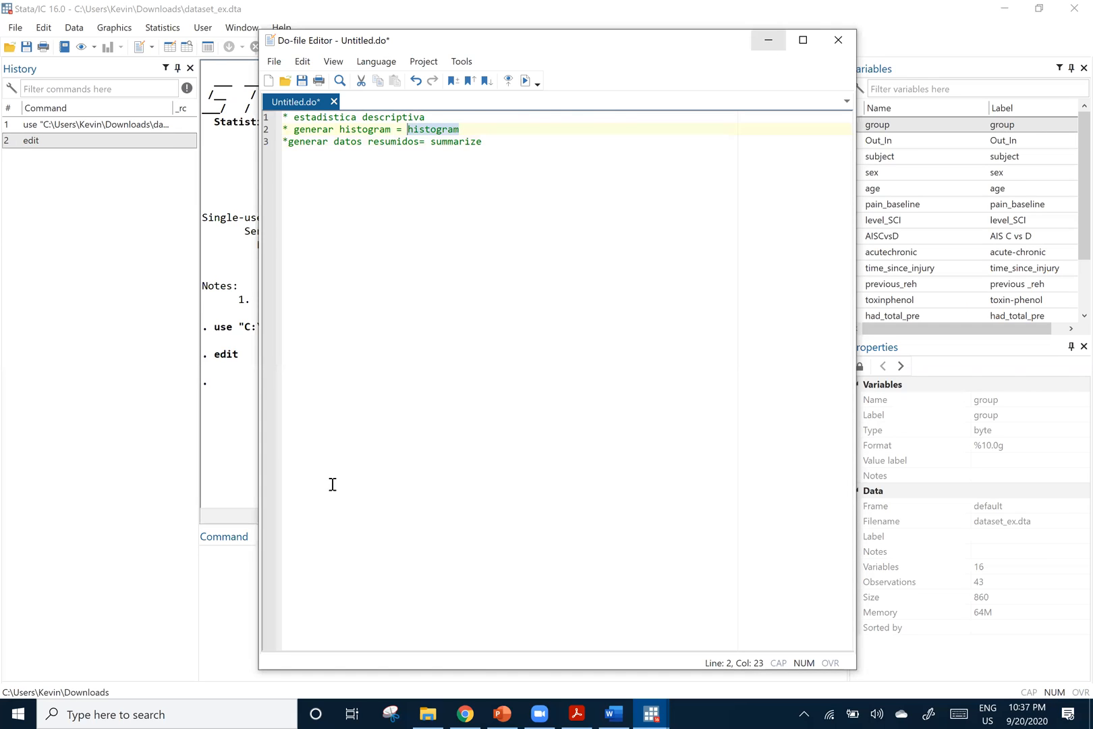
Run the command "help histogram" to bring up the histogram documentation
left_click(248, 554)
type("help histomg")
key("BackSpace")
key("BackSpace")
type("gram")
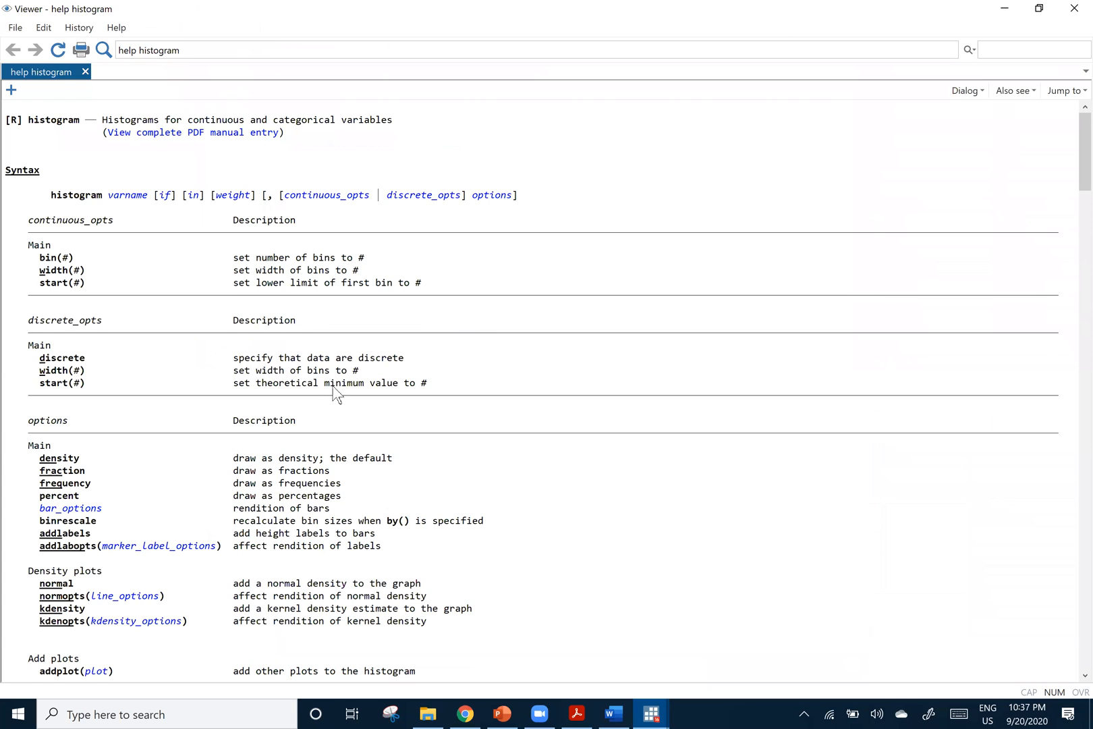
Examine the histogram help's options and worked examples, highlight the "histogram volume, fraction" example, and close the viewer
scroll(319, 395, "down", 3)
scroll(54, 348, "down", 1)
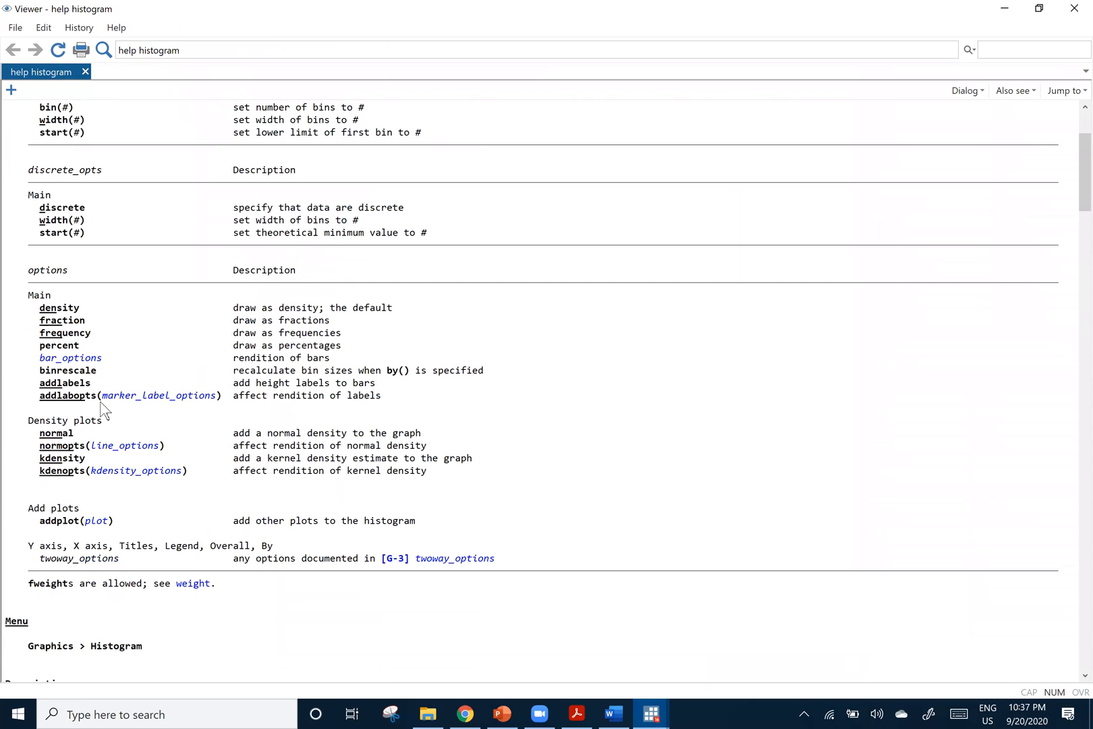
scroll(73, 437, "down", 5)
scroll(72, 442, "down", 9)
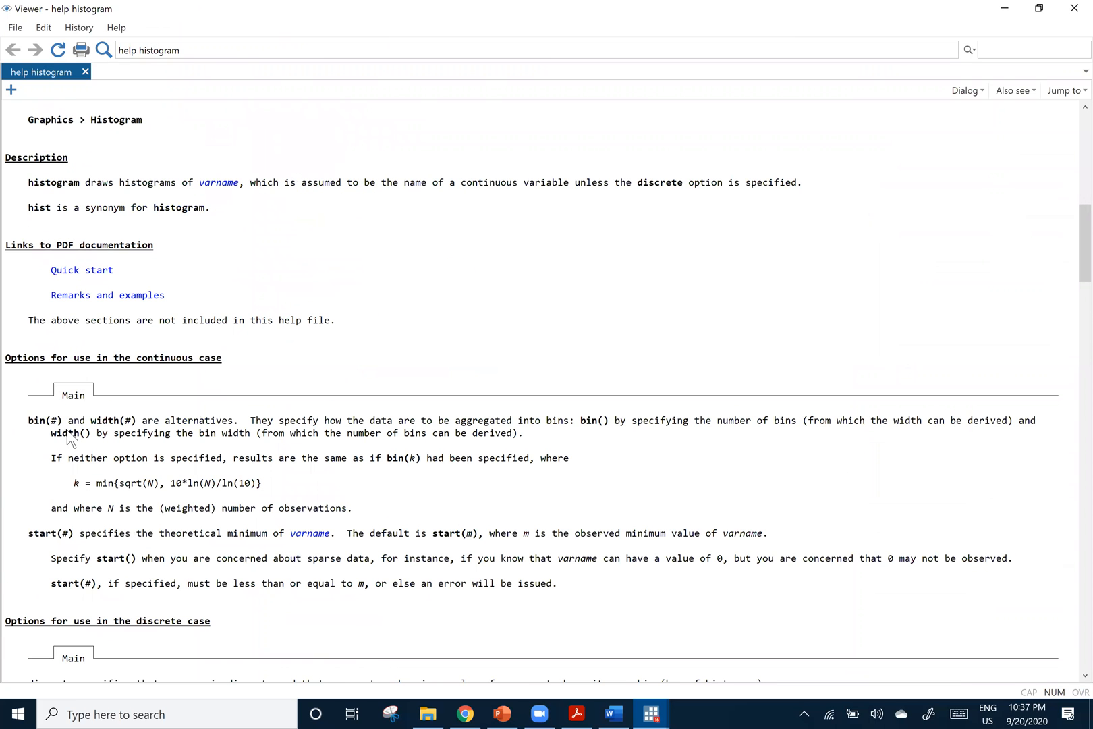
scroll(71, 437, "down", 9)
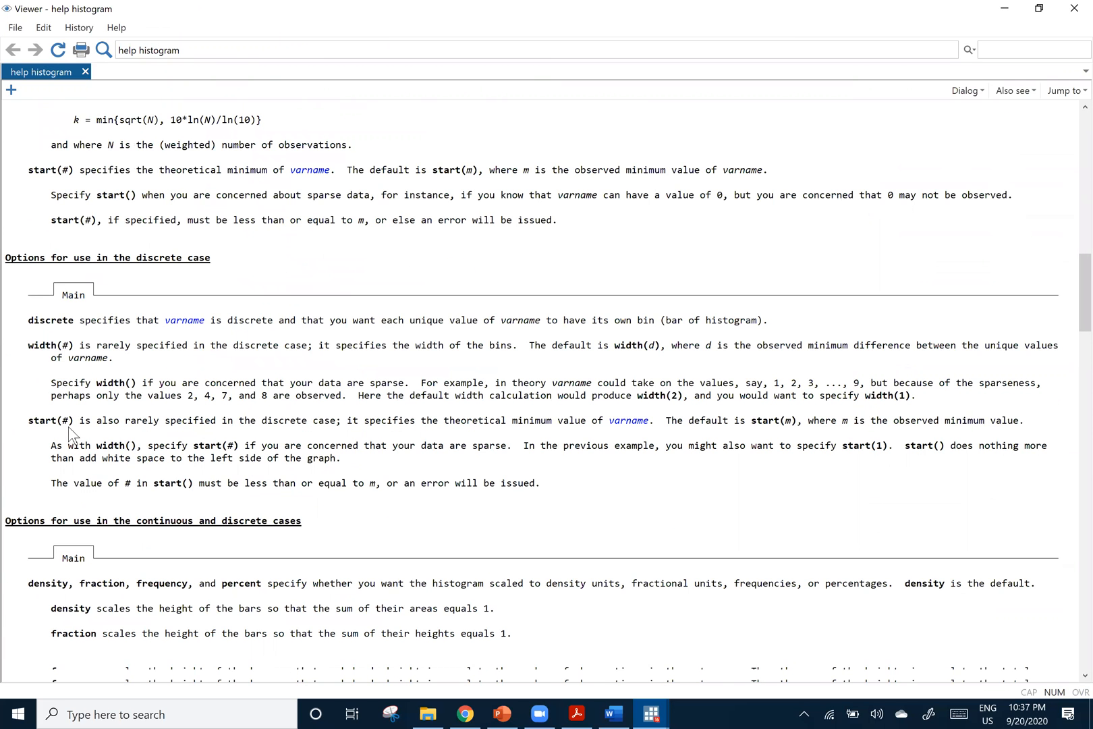
scroll(72, 435, "down", 15)
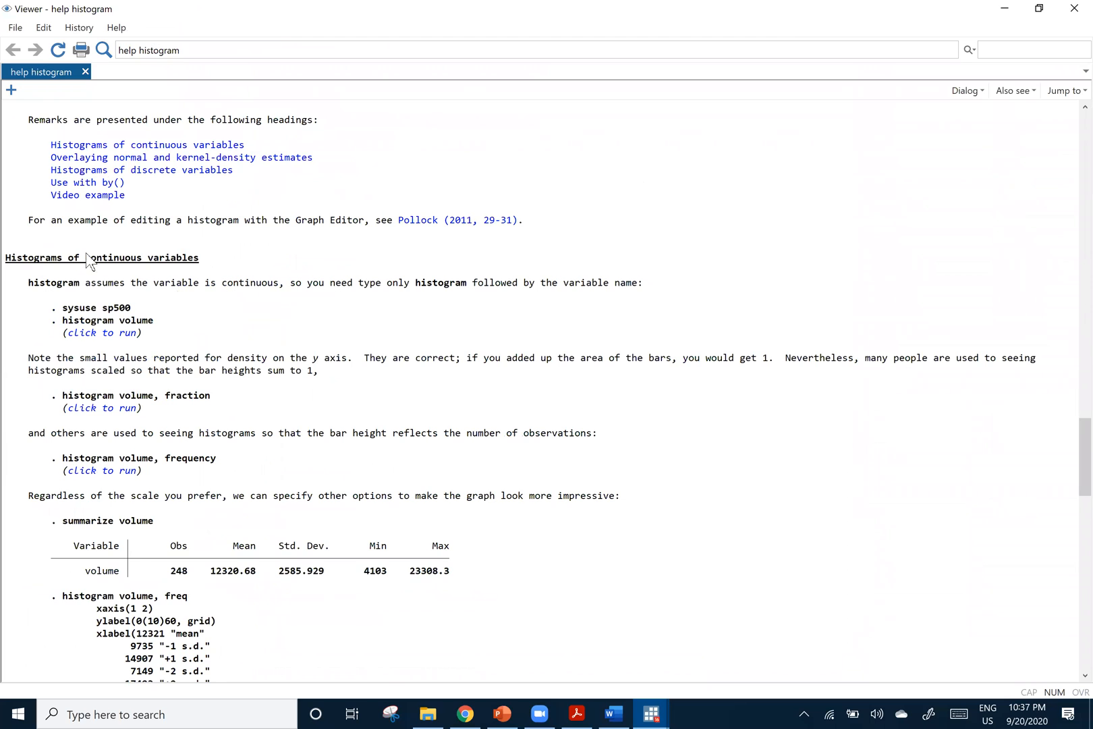
scroll(25, 381, "down", 5)
scroll(25, 382, "up", 2)
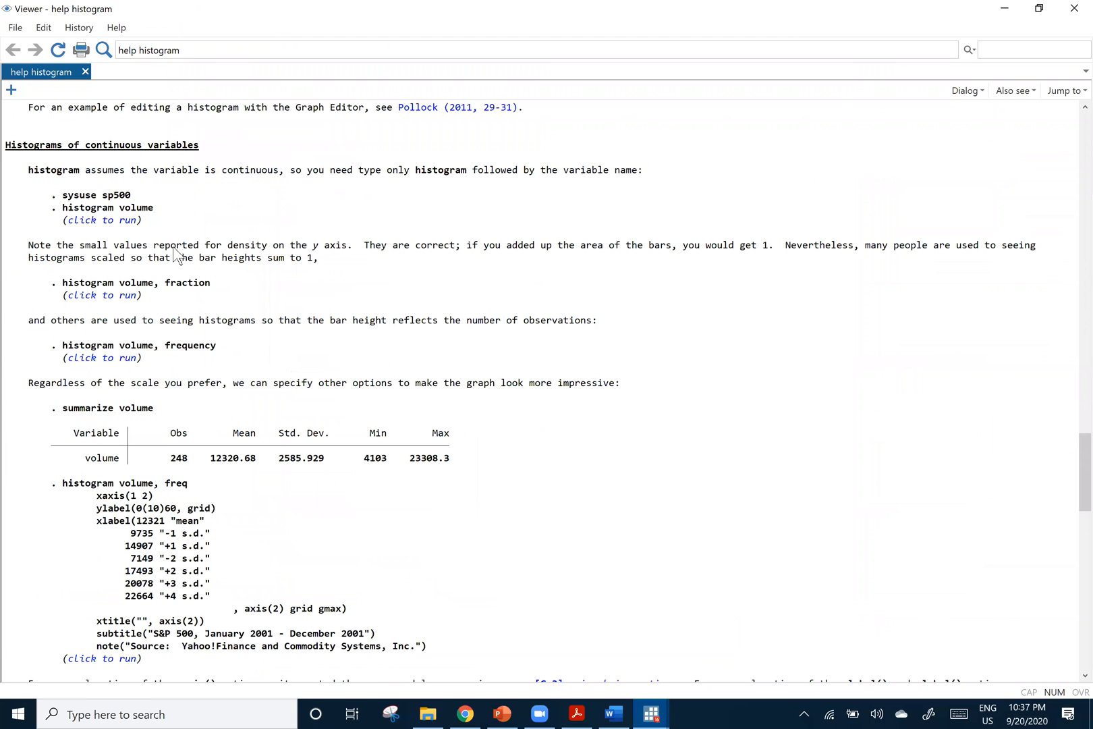
left_click(74, 283)
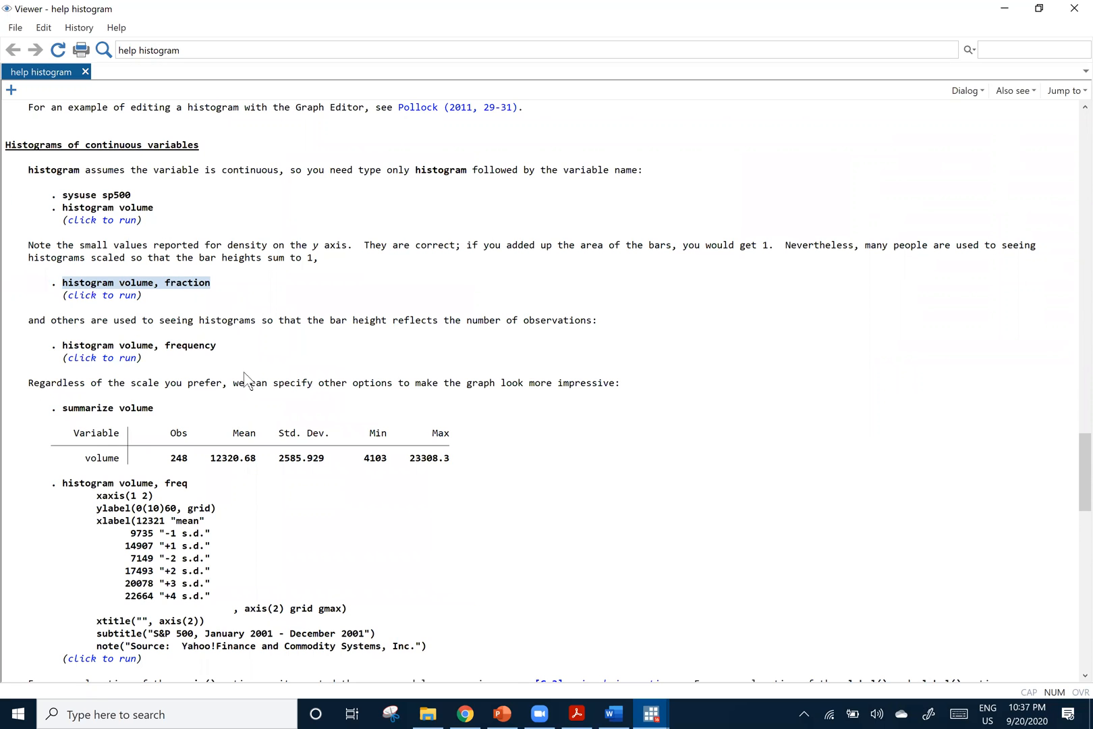
scroll(247, 370, "down", 2)
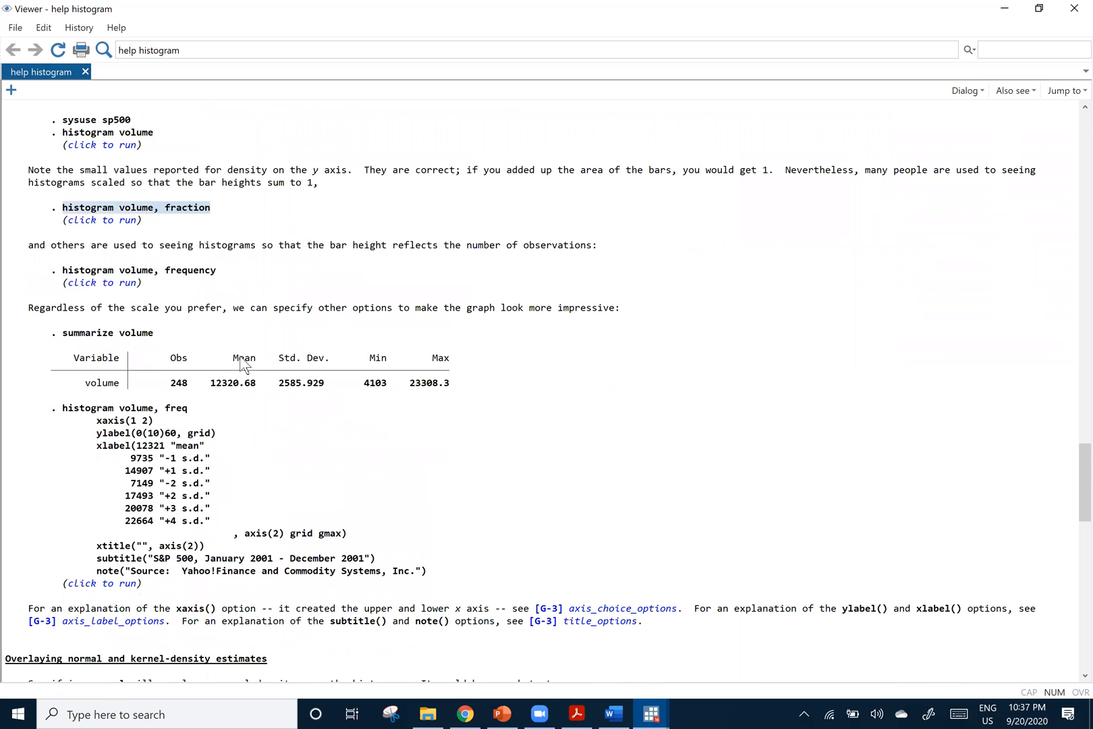
scroll(242, 362, "down", 5)
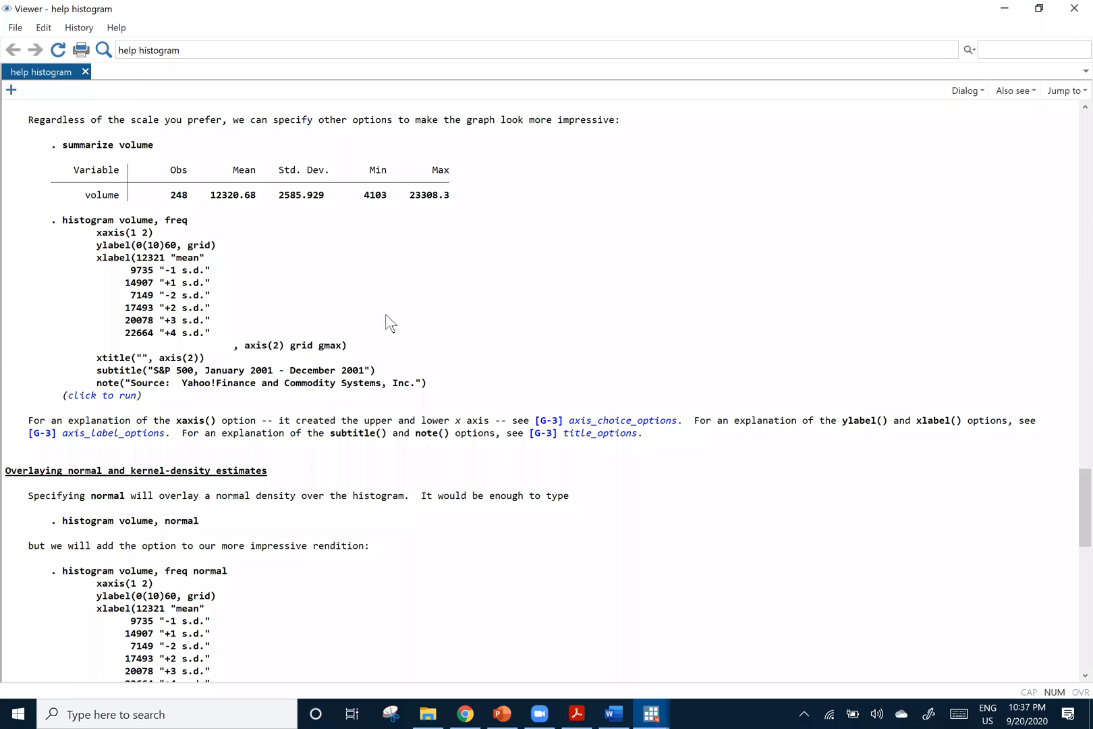
scroll(607, 243, "down", 8)
scroll(820, 219, "down", 10)
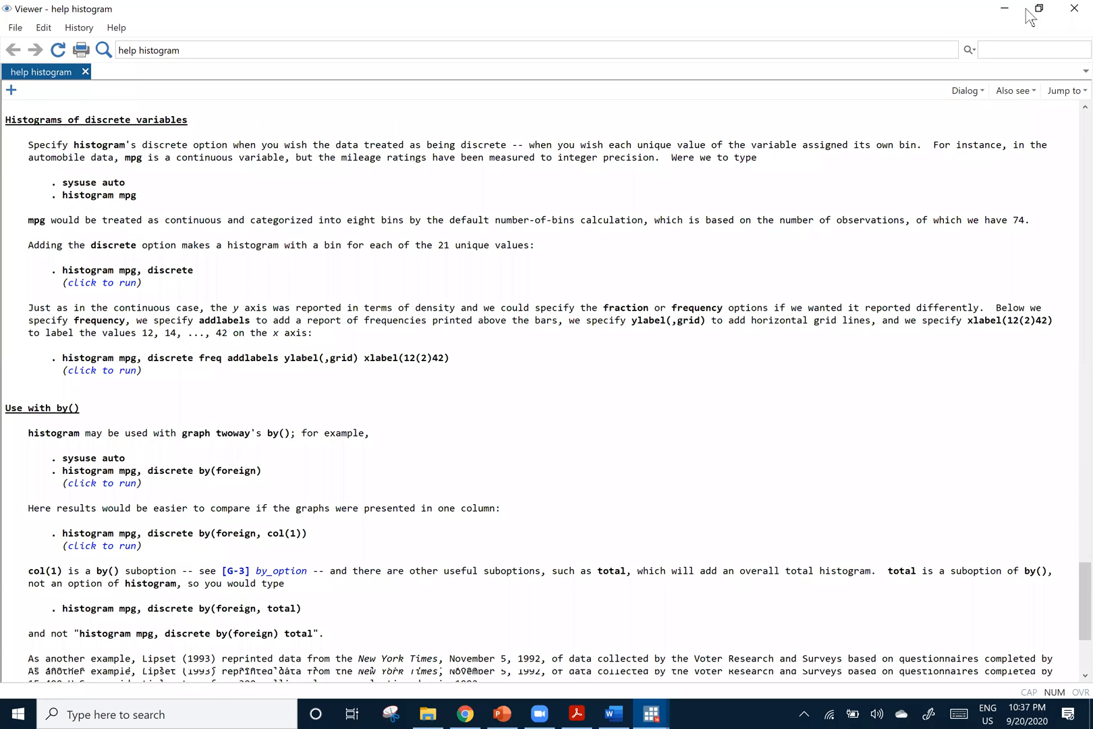
left_click(1074, 9)
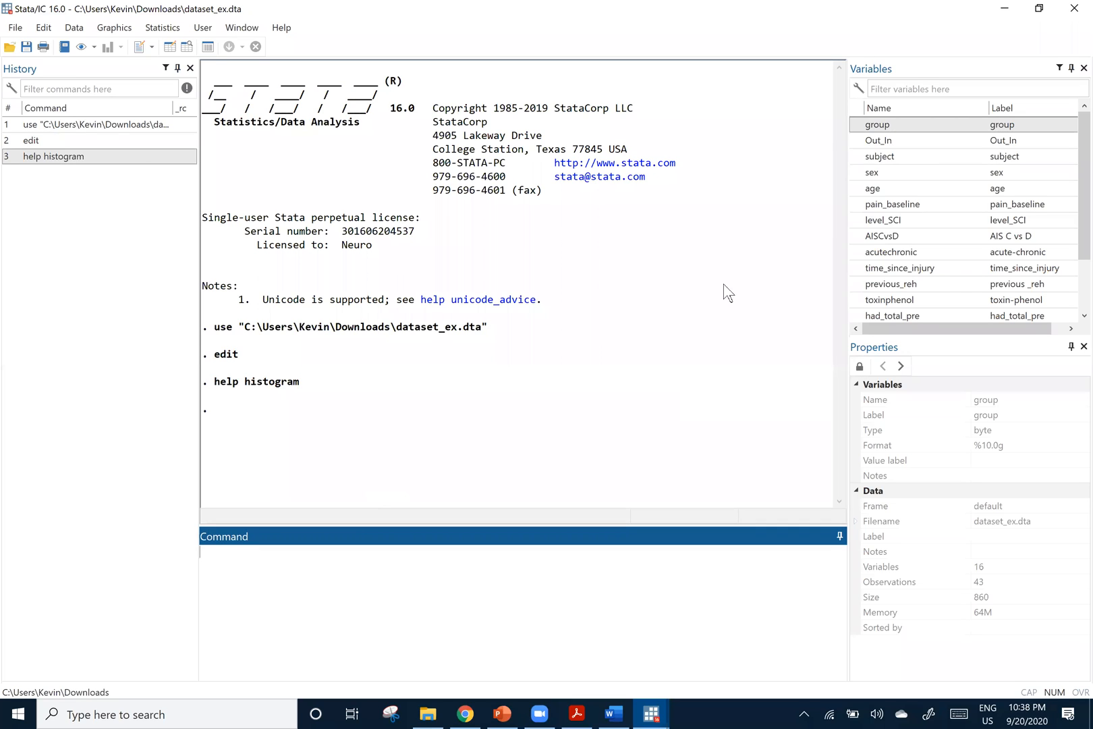
Search Windows for Excel and launch it
left_click(274, 552)
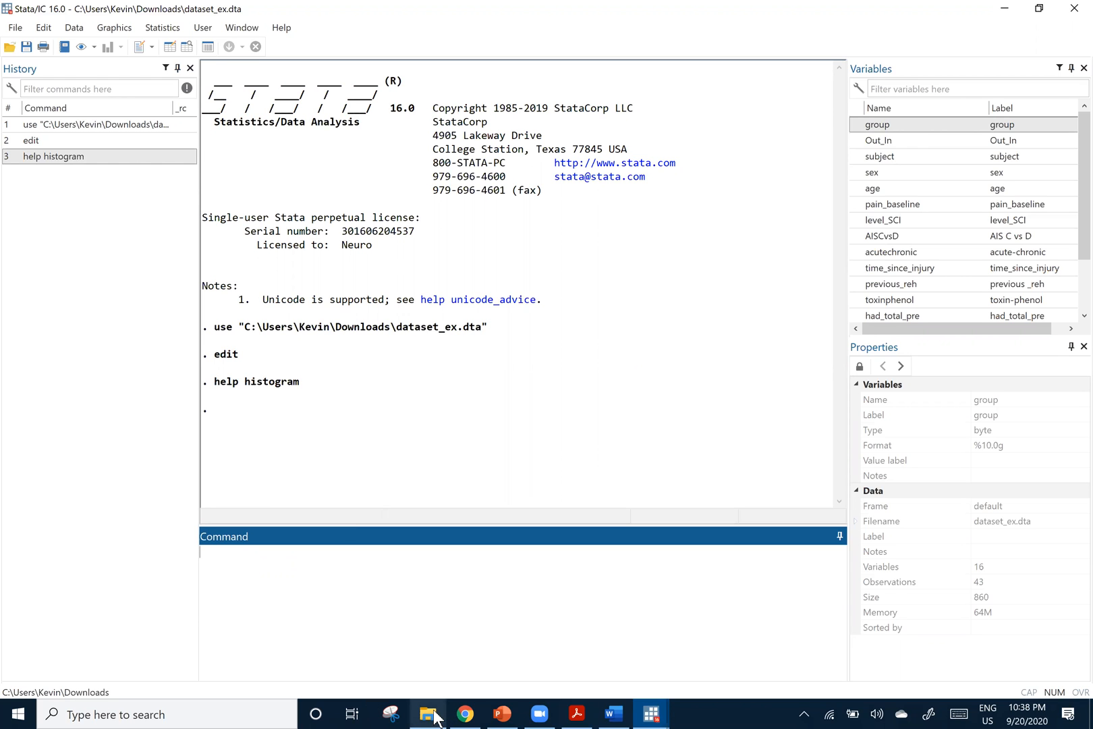
key("alt+Tab")
key("alt+Tab")
type("excel")
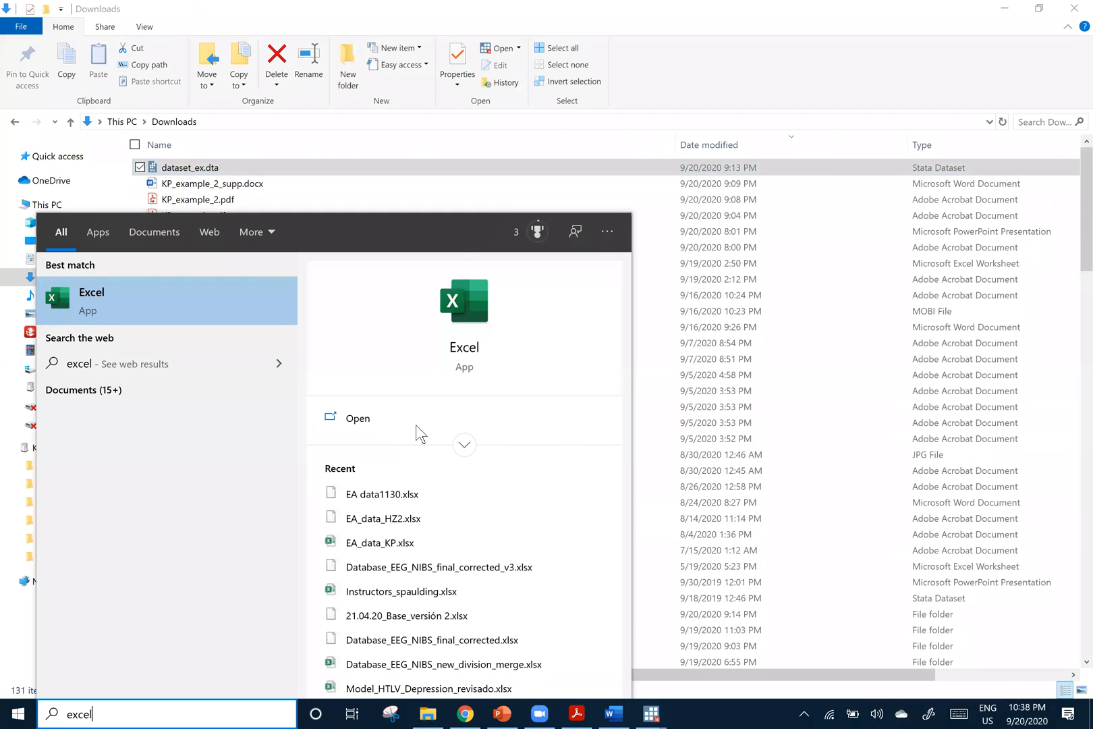
left_click(421, 431)
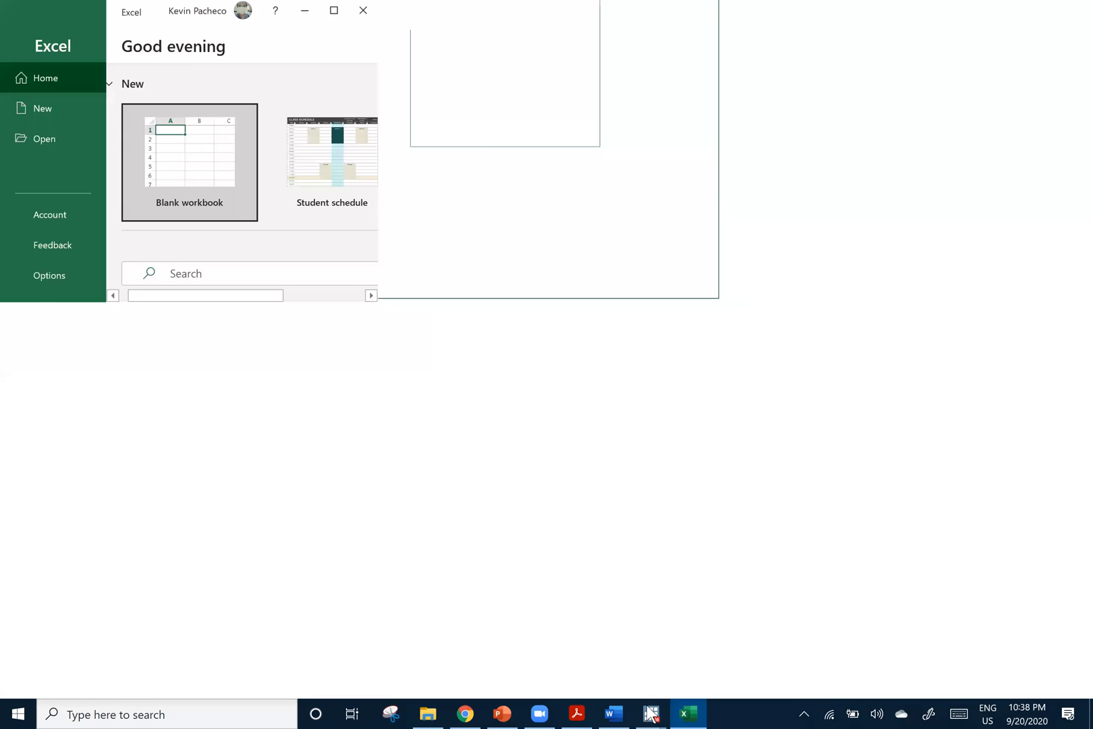
Copy the whole dataset with variable names from Stata's Data Editor and paste it into a blank Excel workbook at A1
mouse_move(651, 713)
left_click(590, 610)
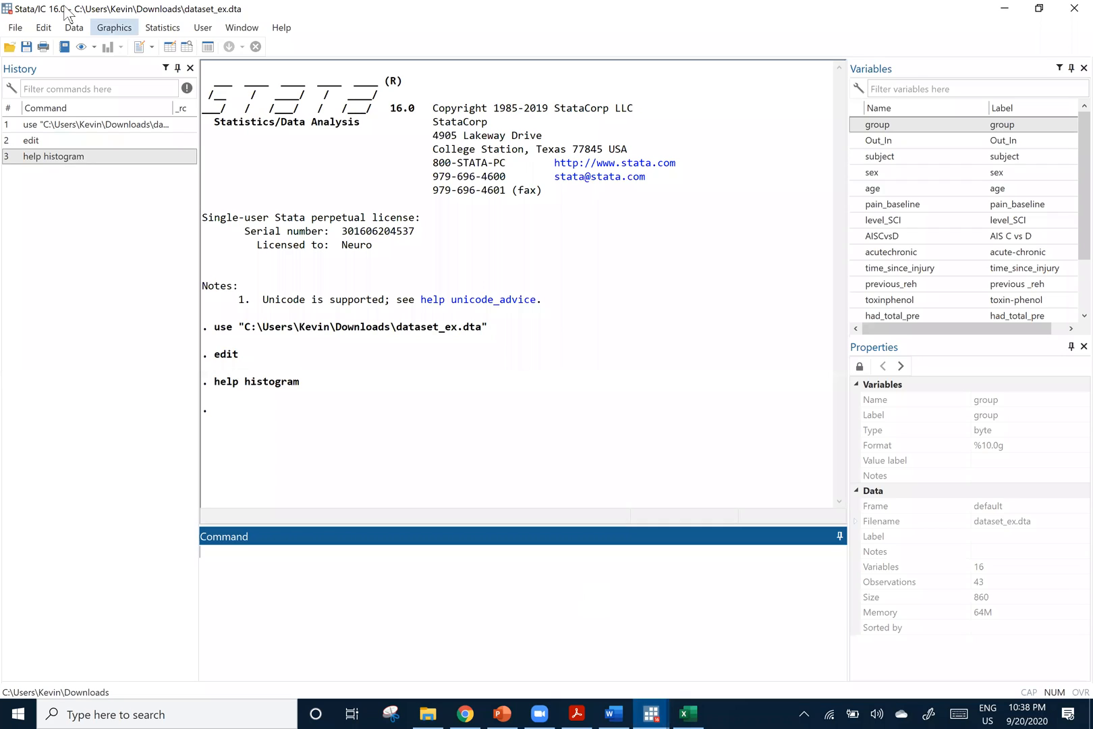
left_click(170, 46)
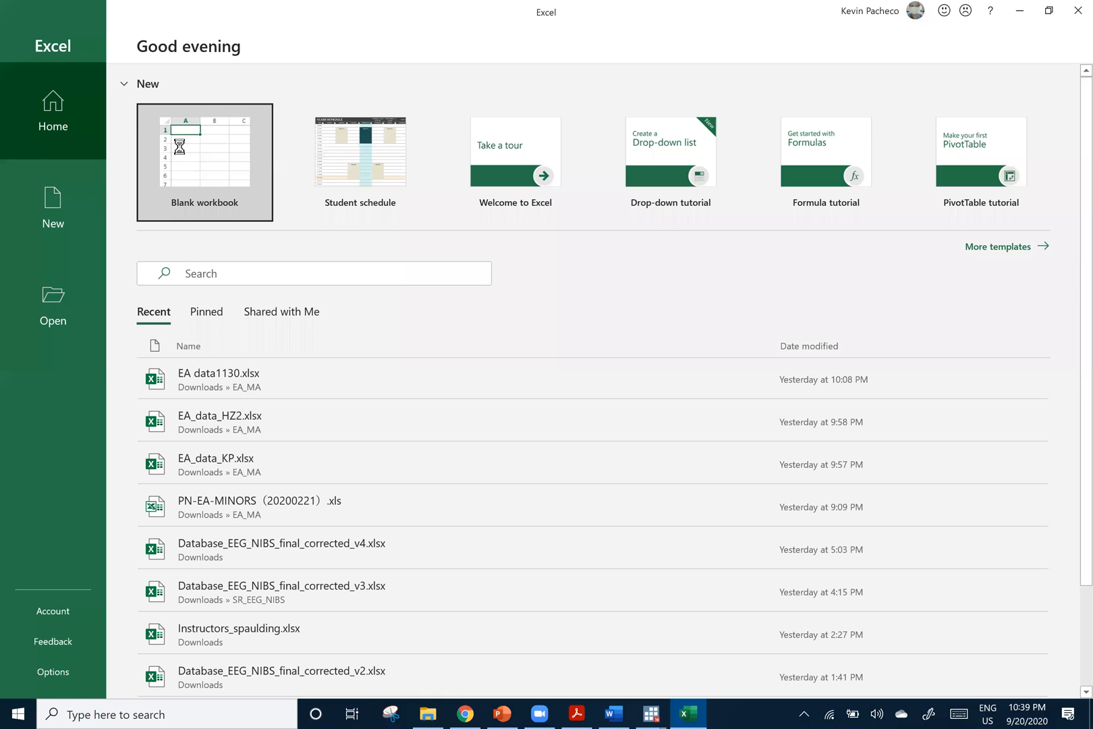
left_click(178, 145)
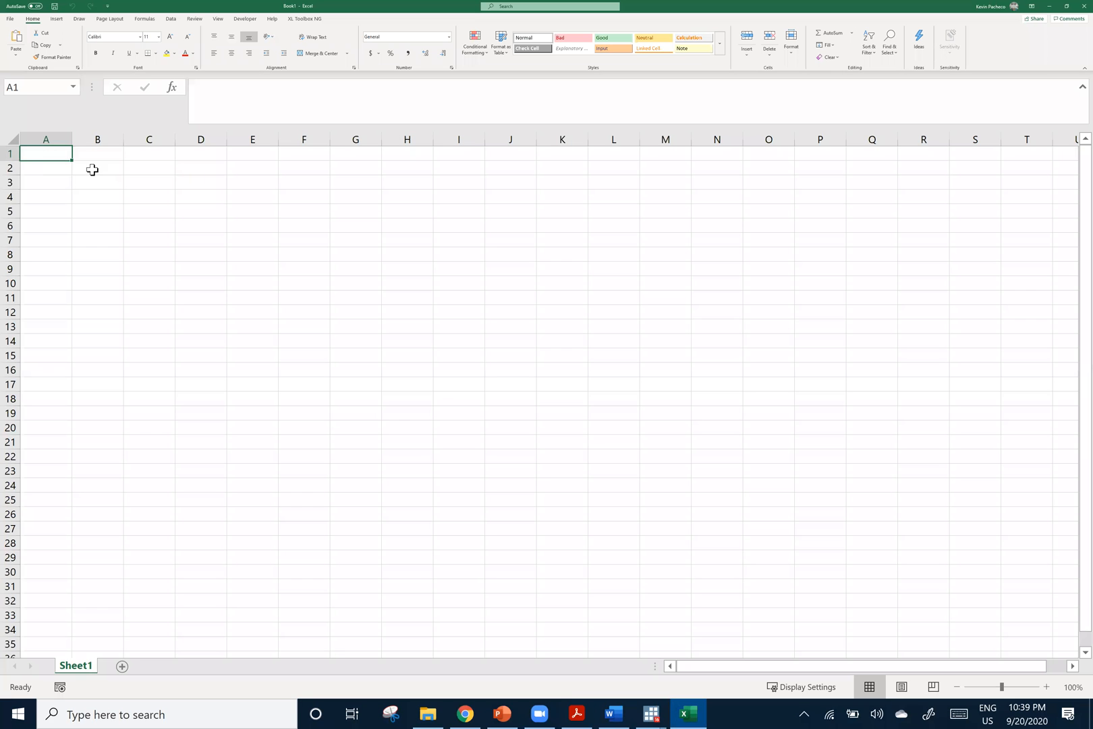
key("ctrl+v")
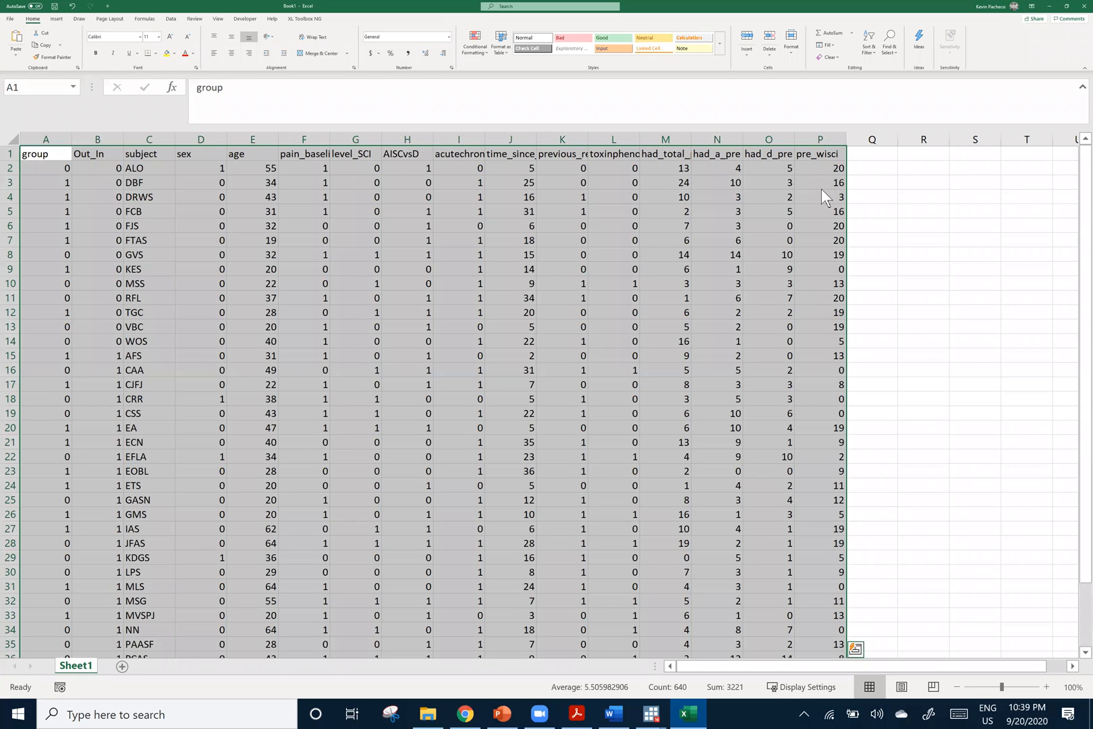
Look over the pasted data rows and highlight the variable names in the header row, from group to pre_wisci
left_click(820, 297)
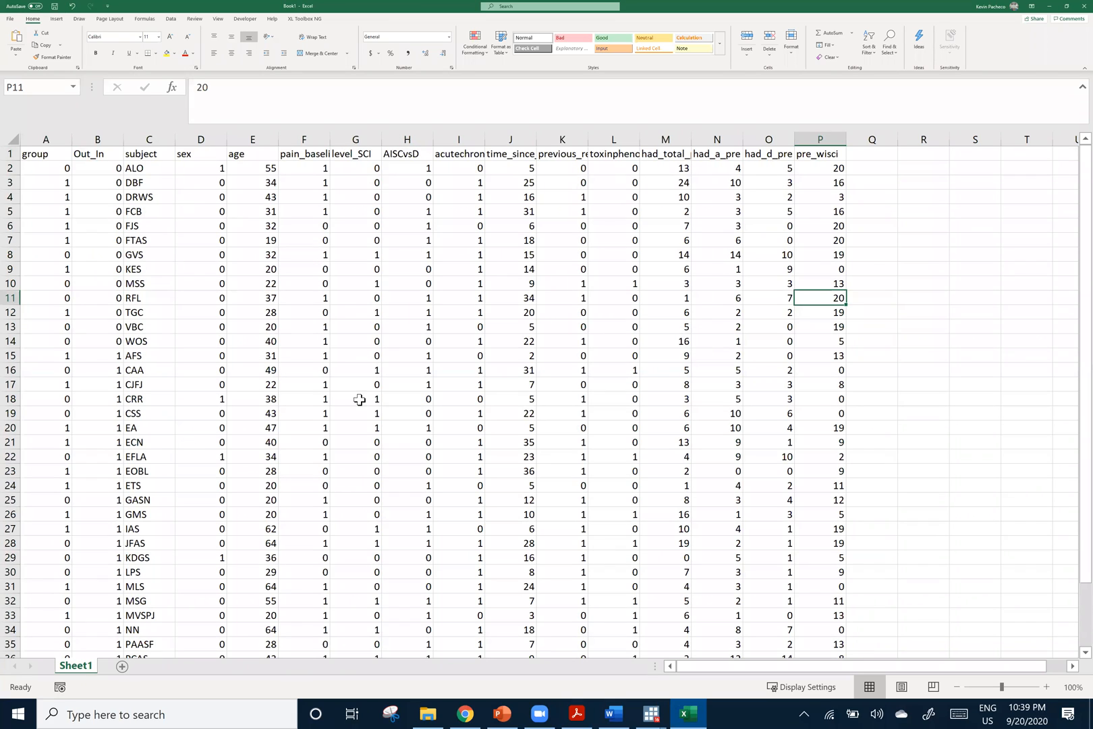
scroll(351, 404, "down", 3)
scroll(263, 444, "up", 3)
left_click(51, 151)
left_click_drag(358, 150, 825, 161)
left_click(867, 195)
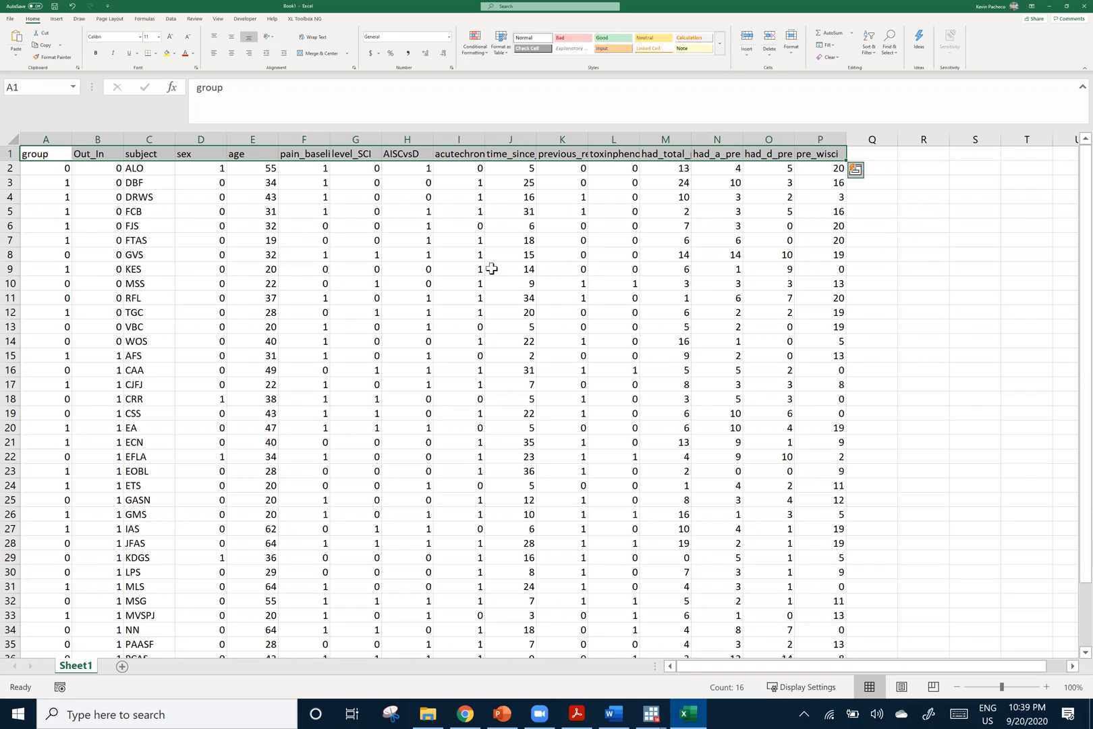
left_click(304, 255)
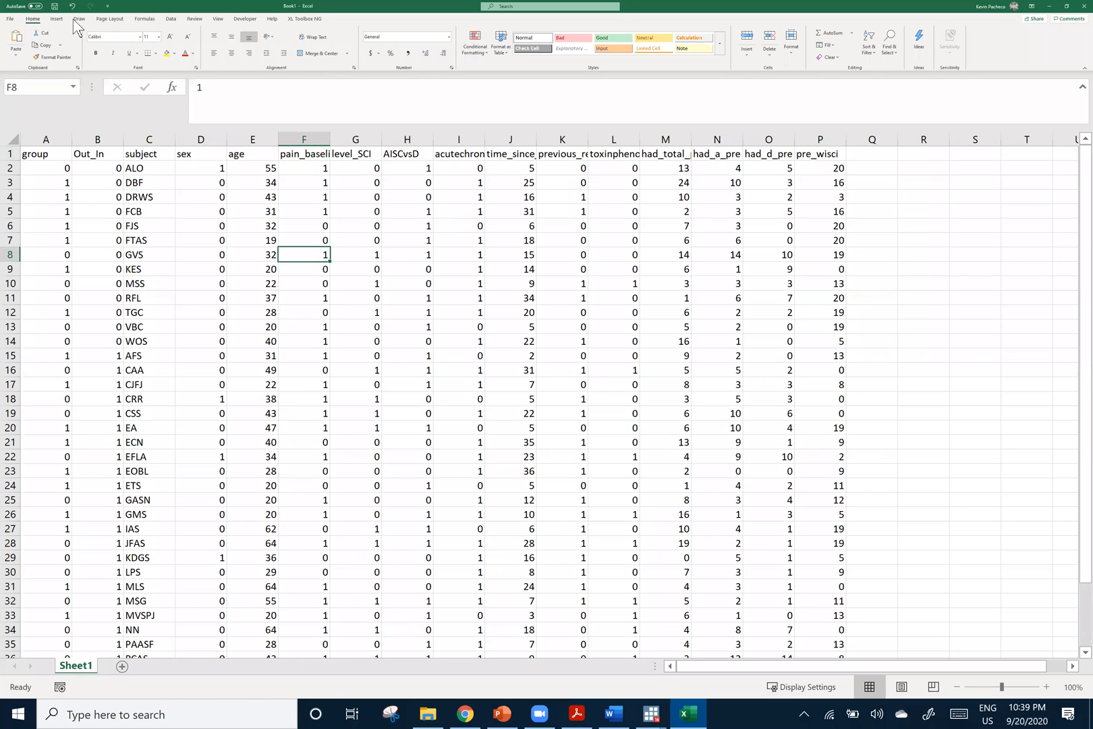
Save the workbook as Book1.xlsx in the Downloads folder
left_click(55, 6)
left_click(445, 412)
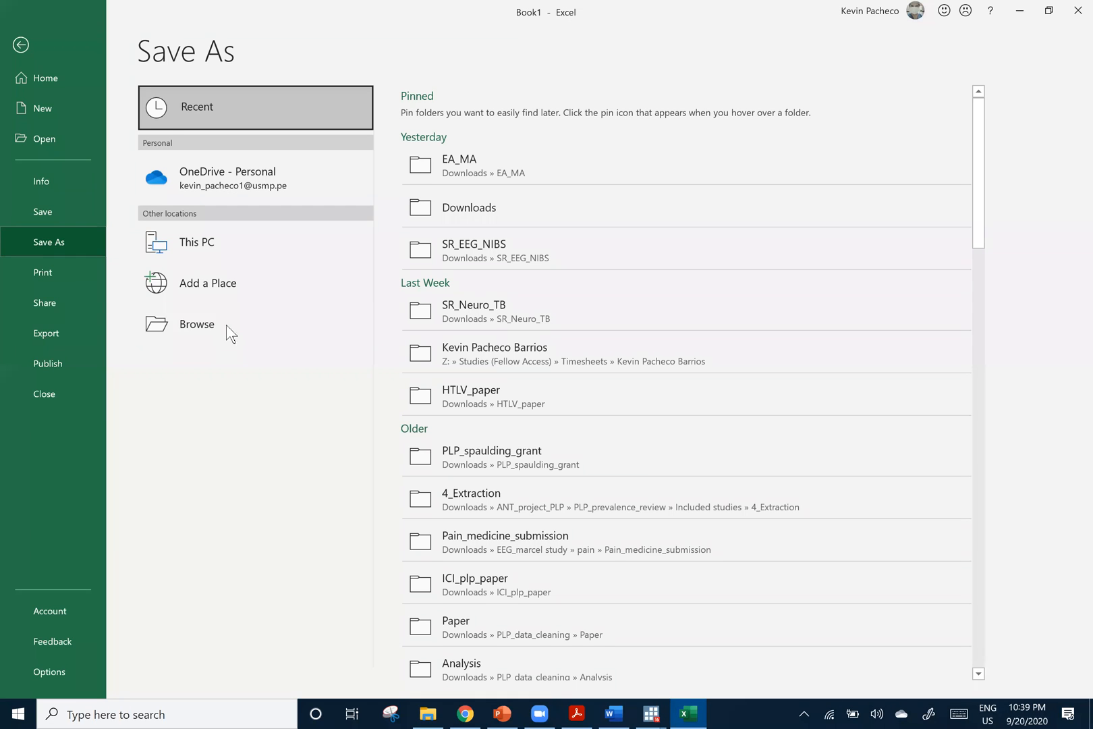
left_click(213, 322)
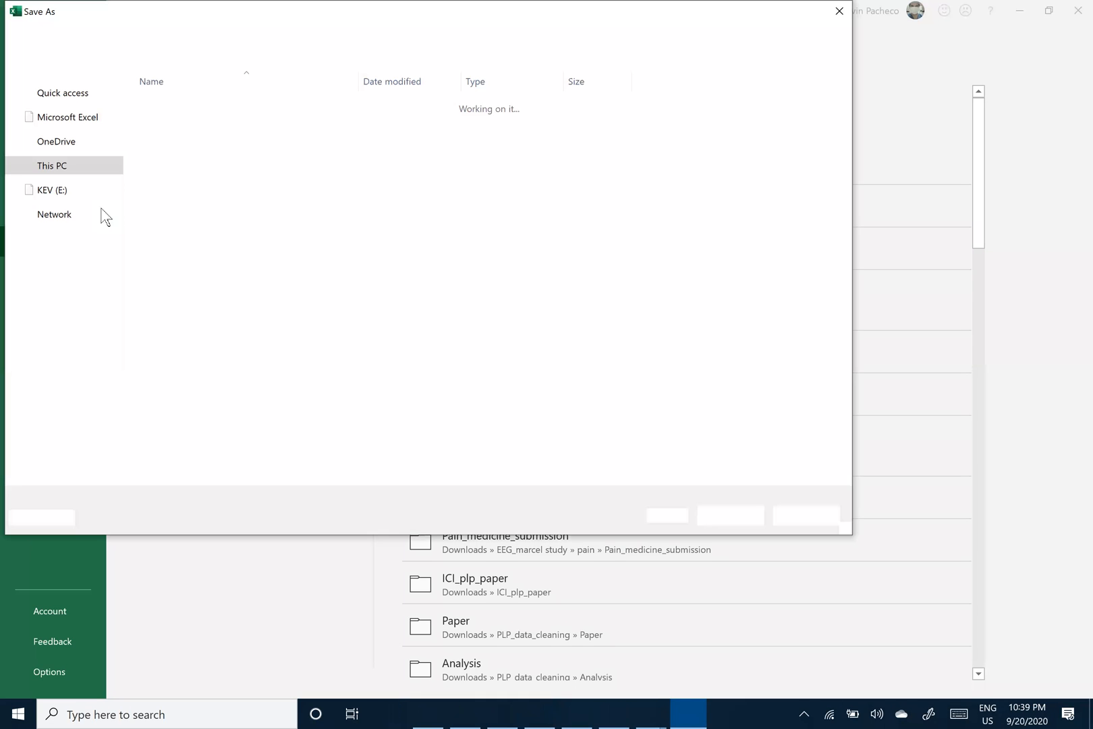
left_click(66, 238)
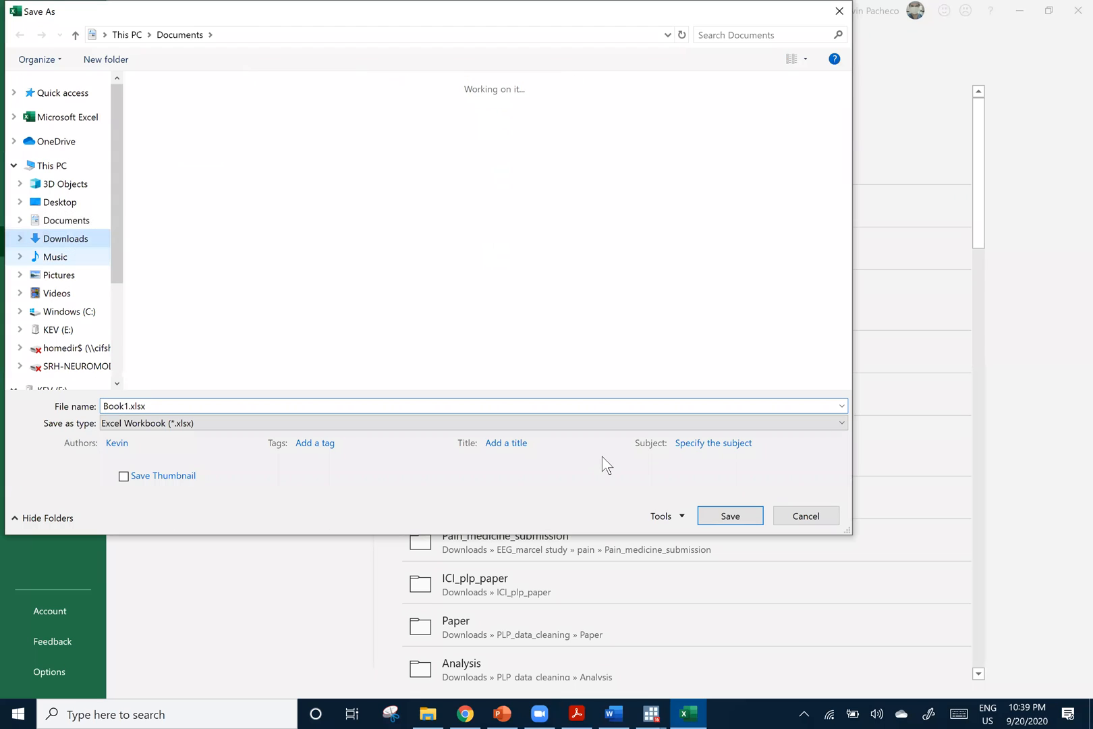
left_click(729, 516)
Search Windows for Stata and launch a new StataIC 16 session
left_click(650, 713)
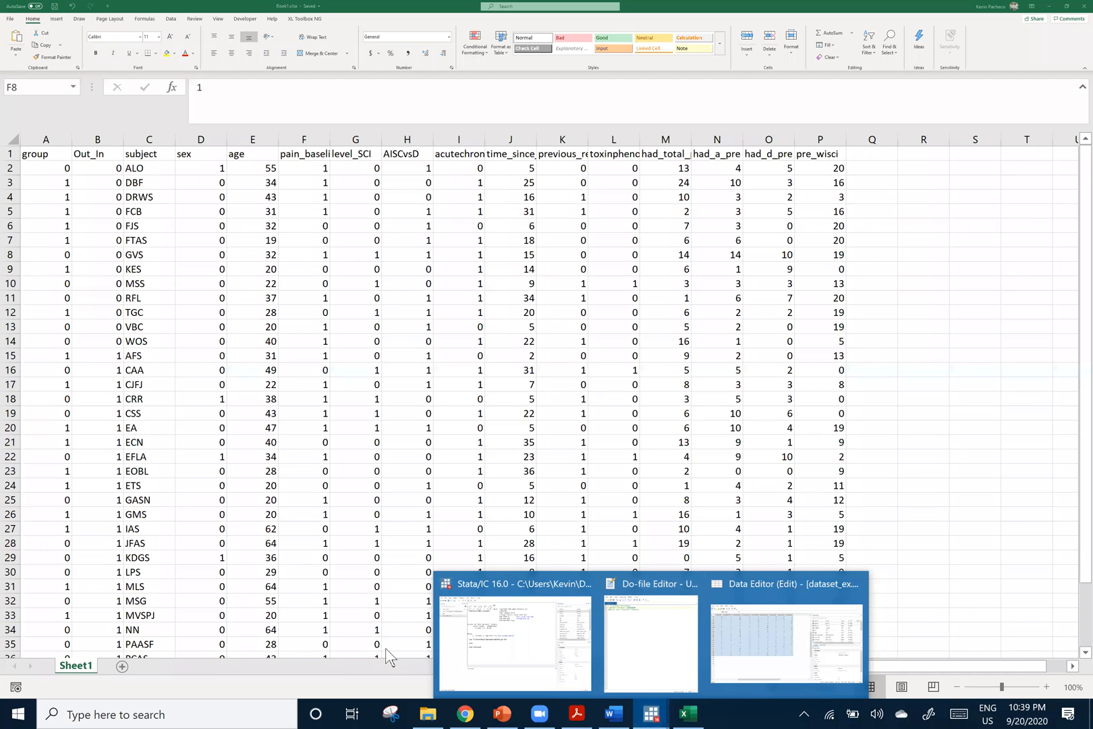
key("super")
type("stat")
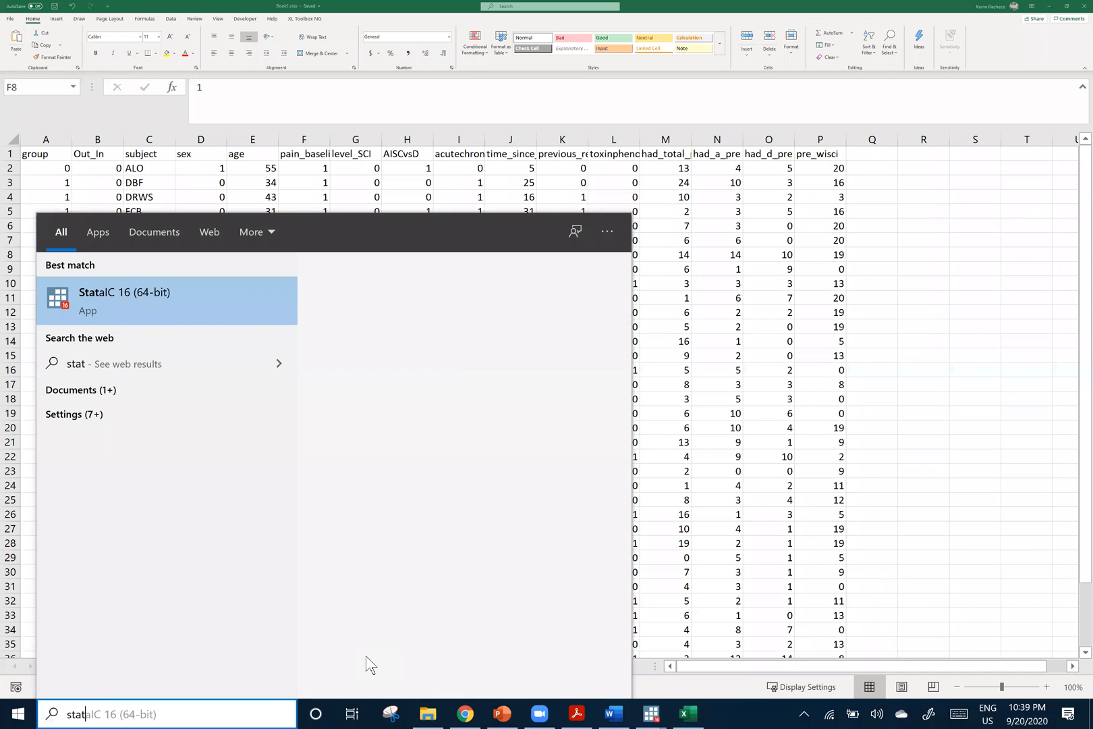
key("Return")
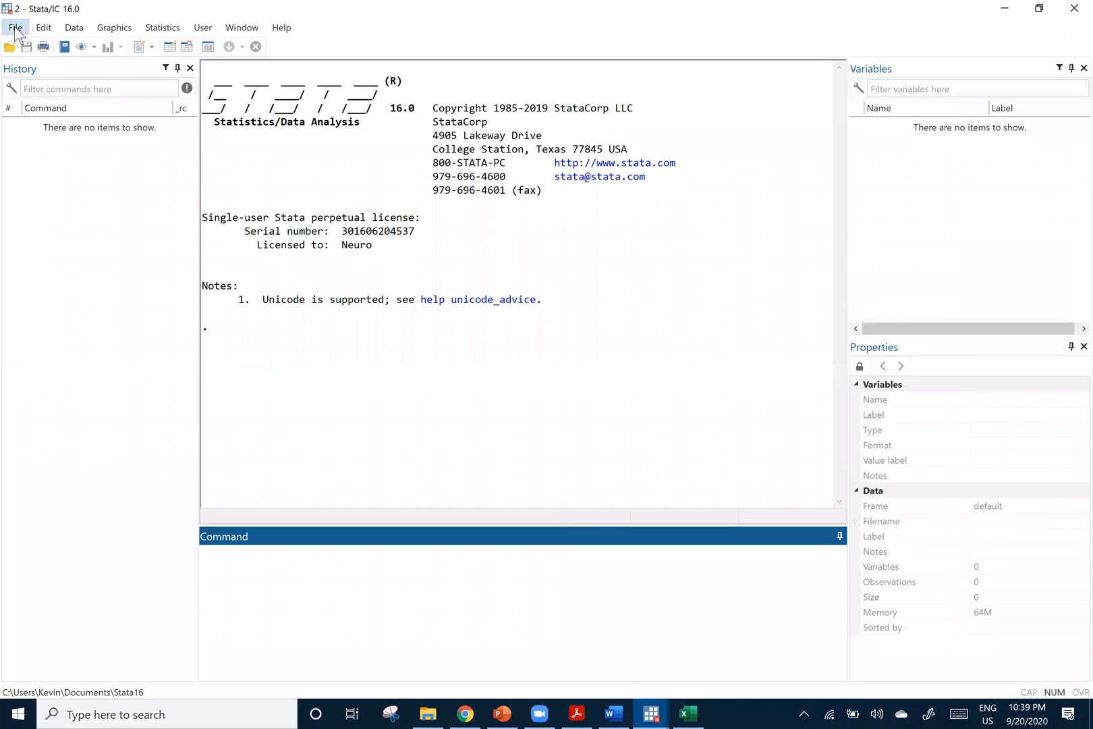
Start an Excel spreadsheet import in Stata and choose Book1.xlsx from the Downloads folder
left_click(14, 28)
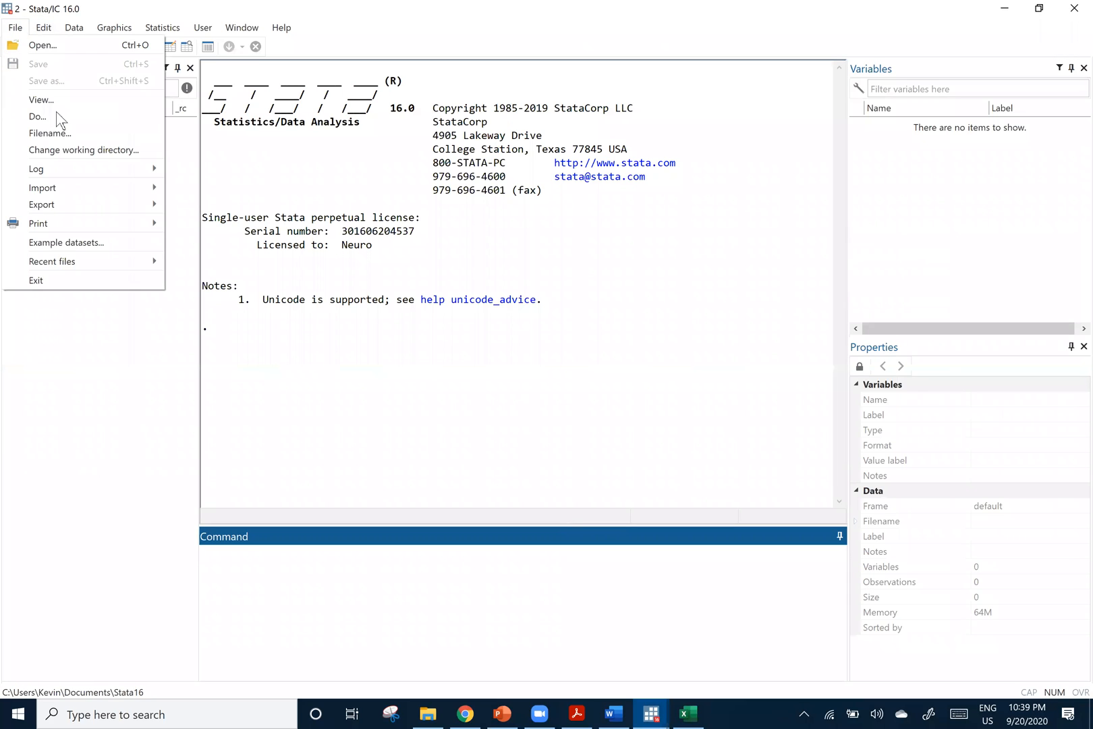
mouse_move(54, 187)
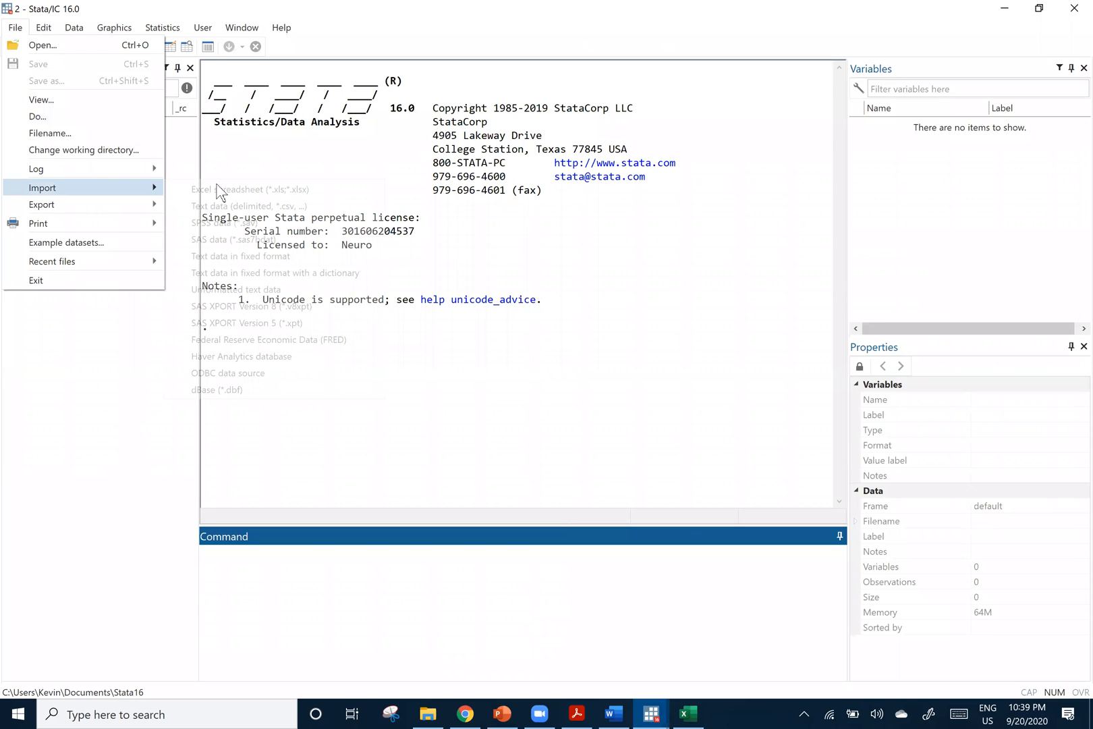
left_click(201, 194)
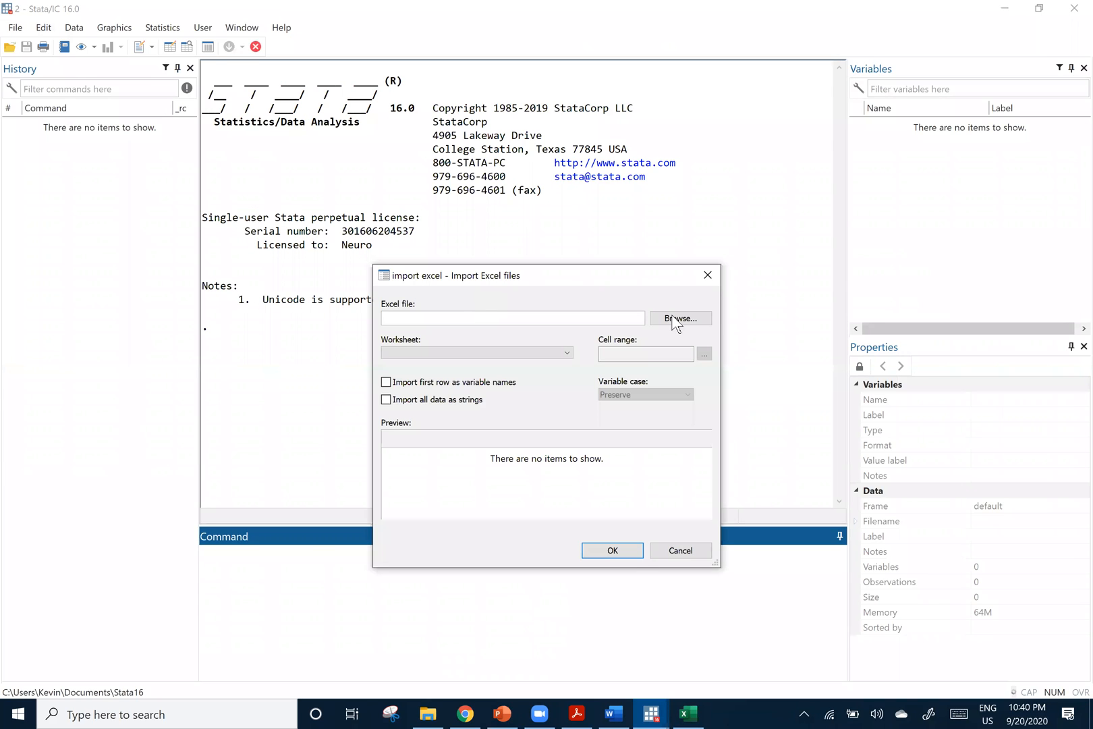
left_click(672, 318)
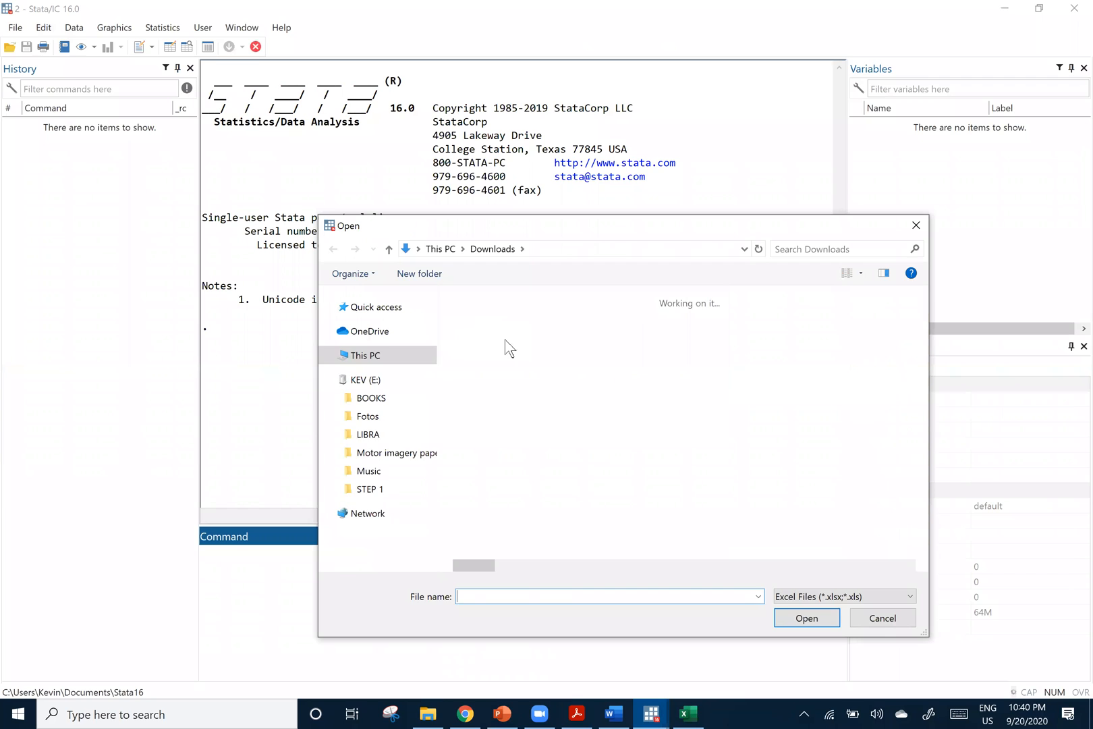
left_click(802, 611)
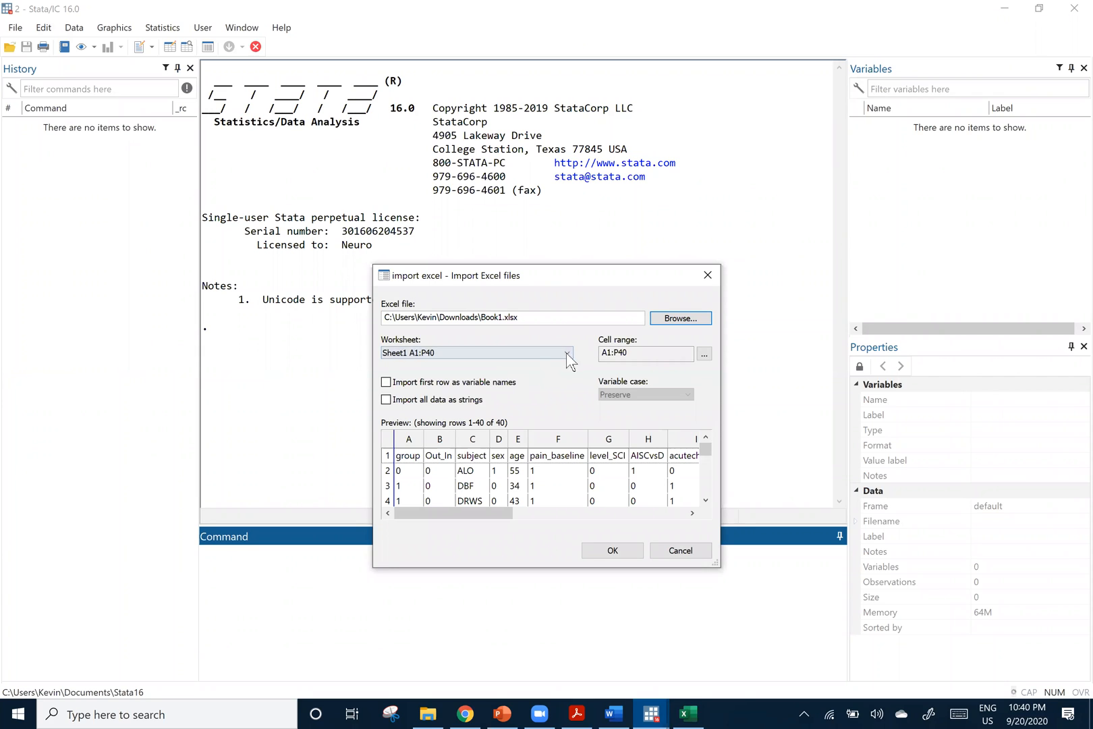
Import worksheet Sheet1 A1:P40 with the first row used as variable names
left_click(415, 357)
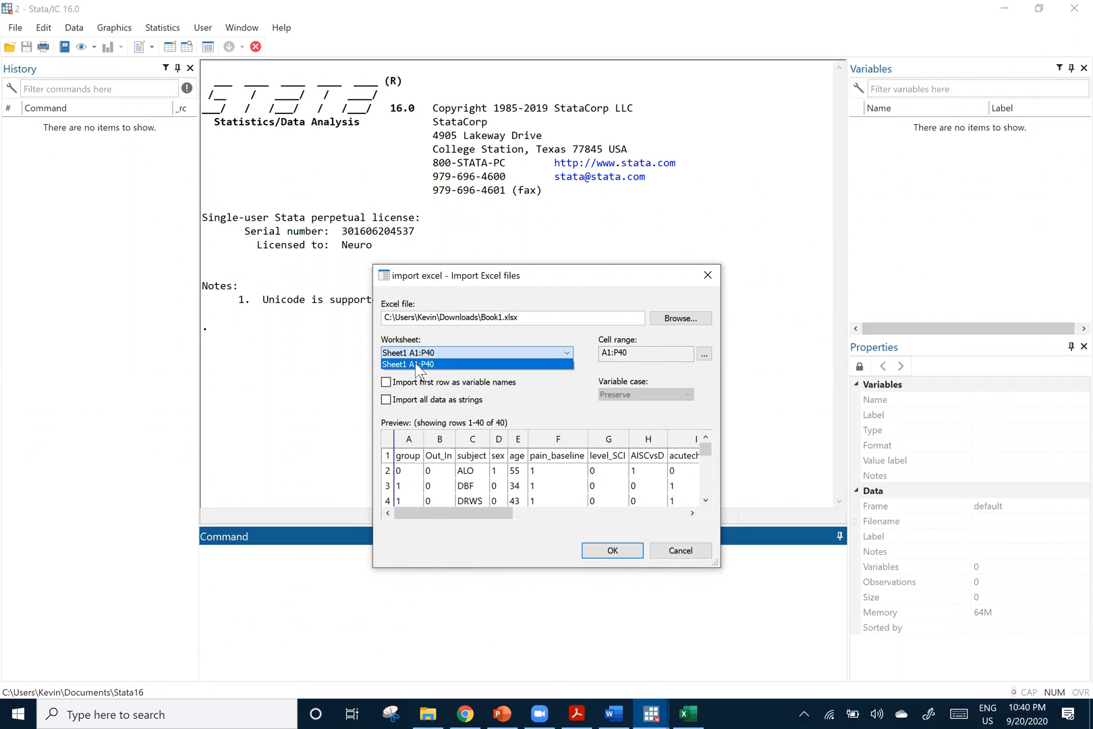
left_click(414, 365)
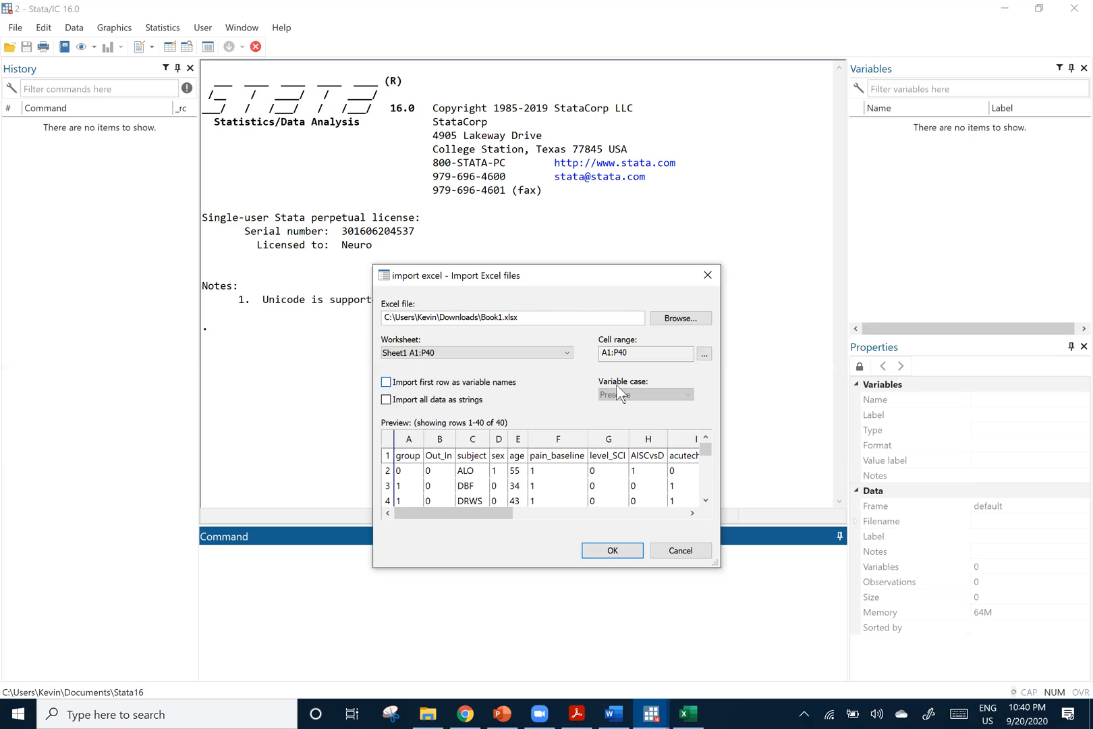
key("space")
left_click(612, 550)
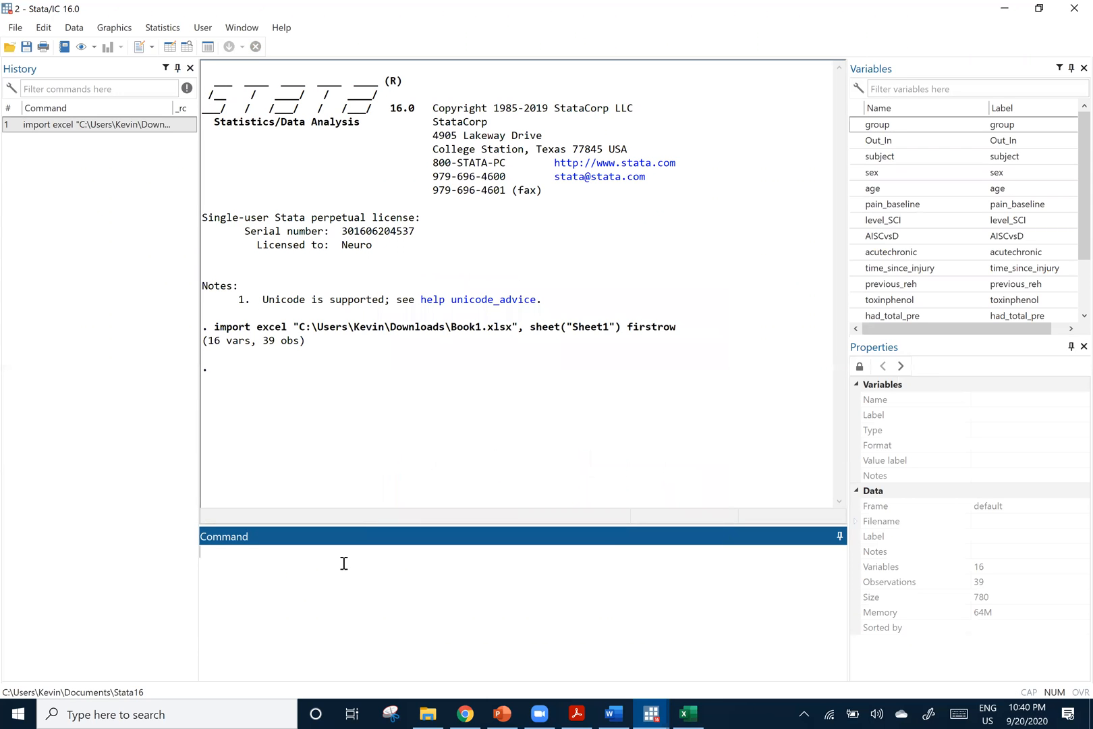
Run edit to inspect the imported data in the Data Editor and close the editor
type("edit")
key("Return")
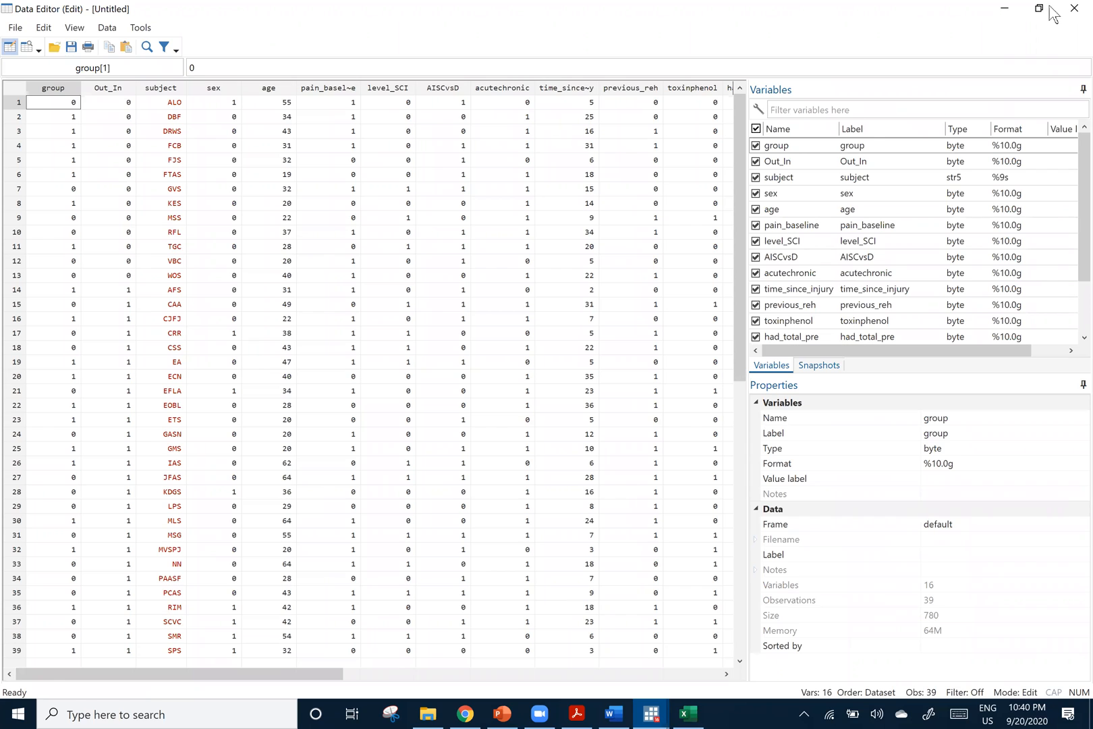
left_click(1075, 9)
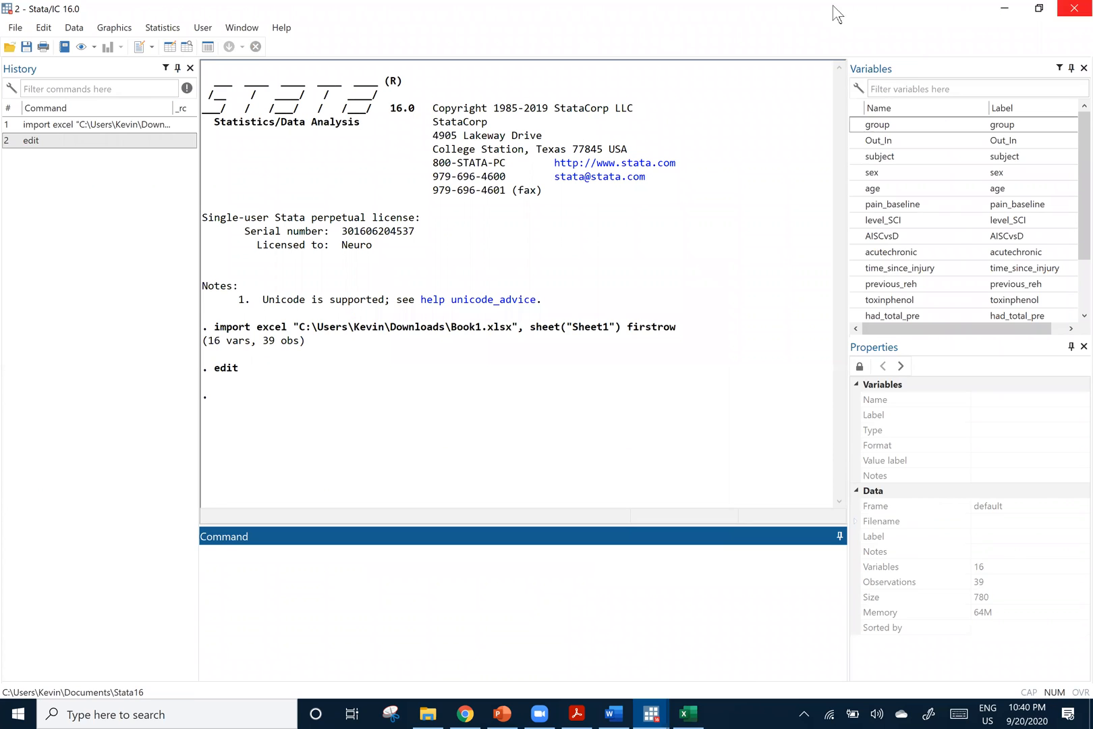
Remove the imported dataset from memory with the clear command
type("clear")
key("Return")
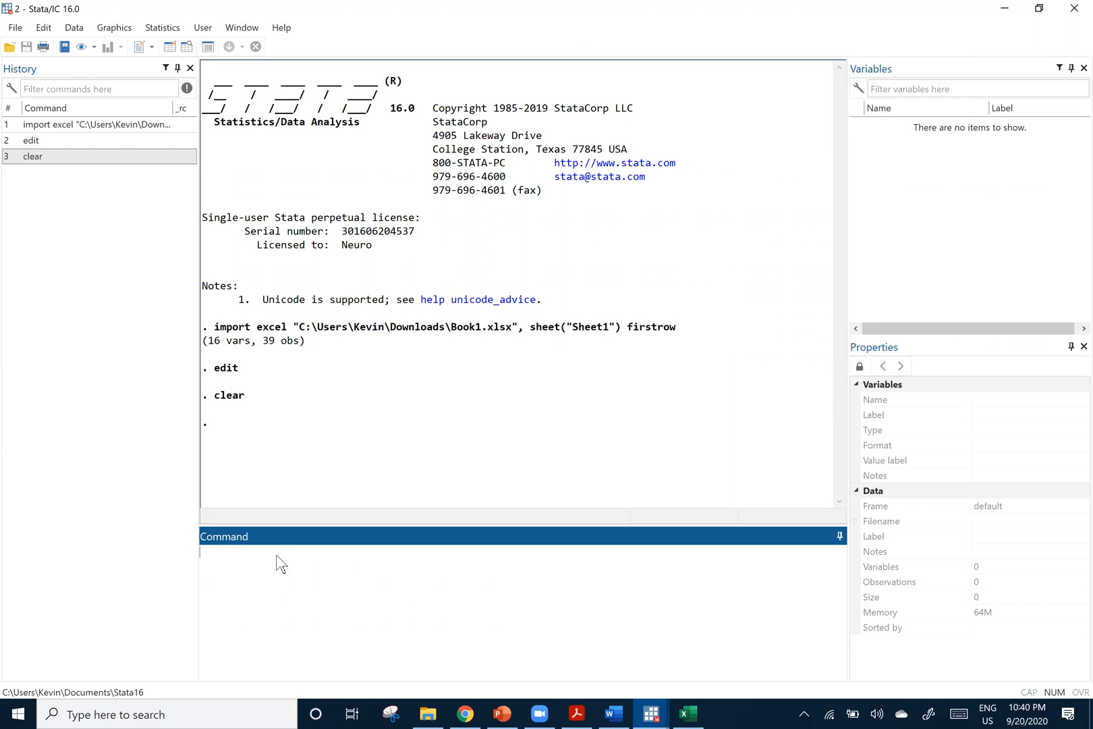
Open the empty Data Editor, switch to the Excel workbook and copy the full data range A1:P40 including the header row
left_click(169, 50)
left_click(687, 714)
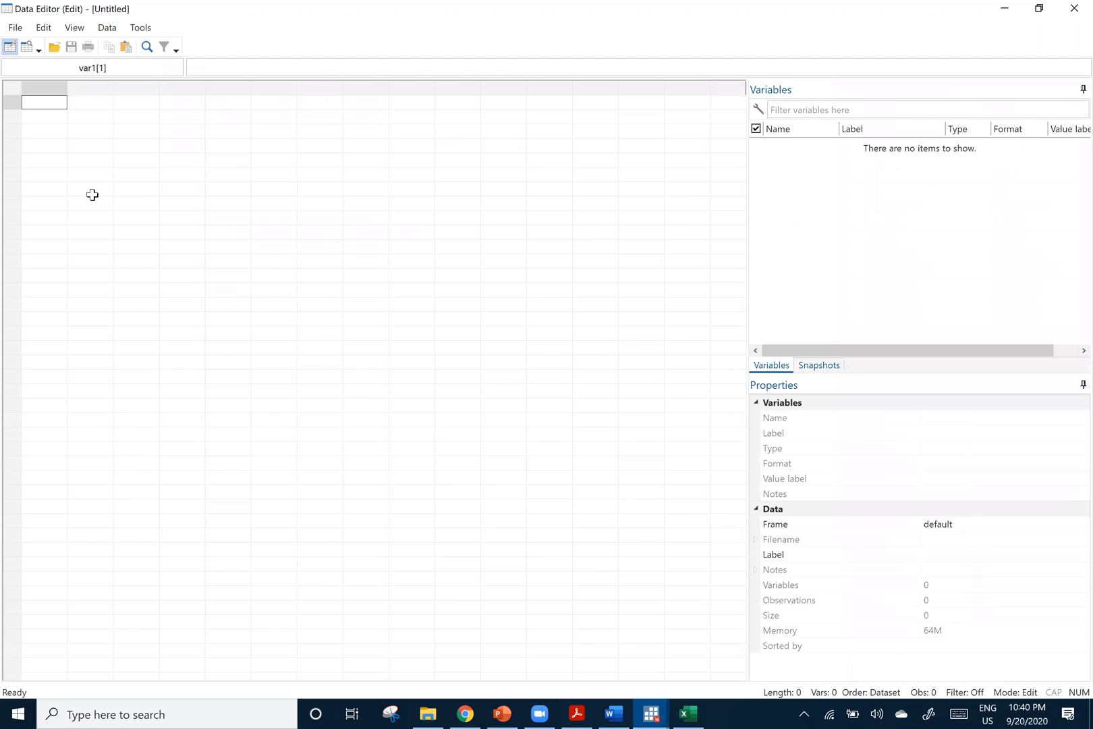
left_click_drag(40, 153, 818, 633)
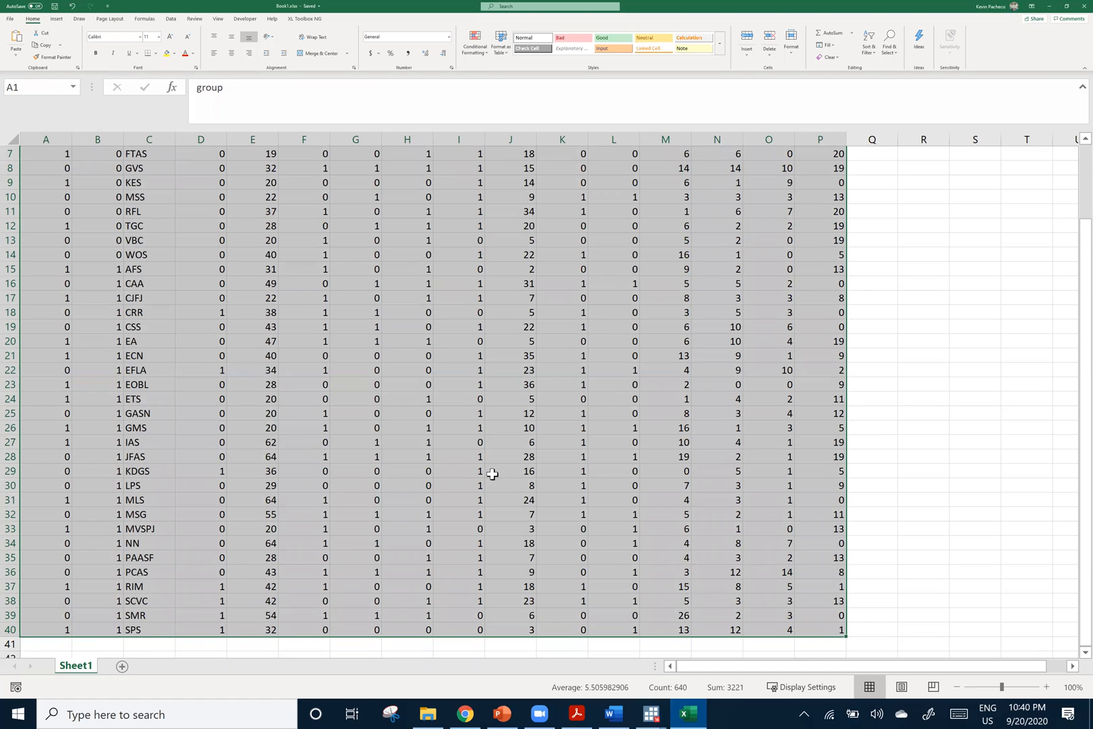
scroll(729, 384, "down", 1)
scroll(839, 373, "down", 4)
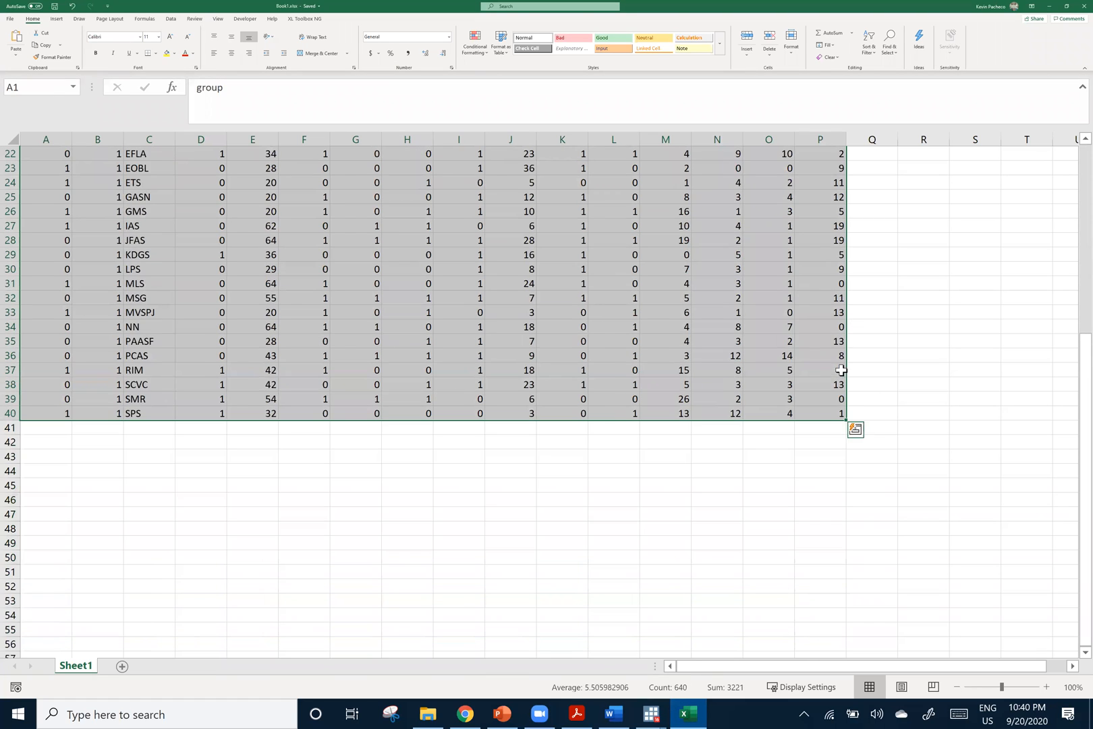
scroll(843, 405, "up", 7)
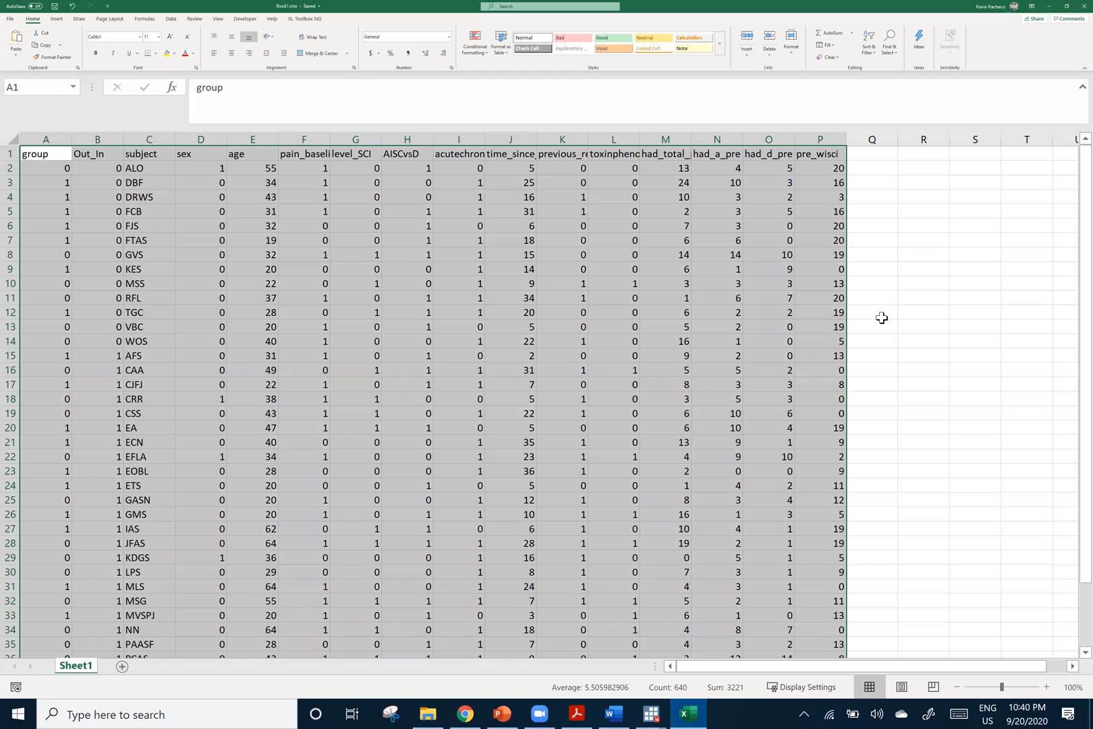
key("ctrl+c")
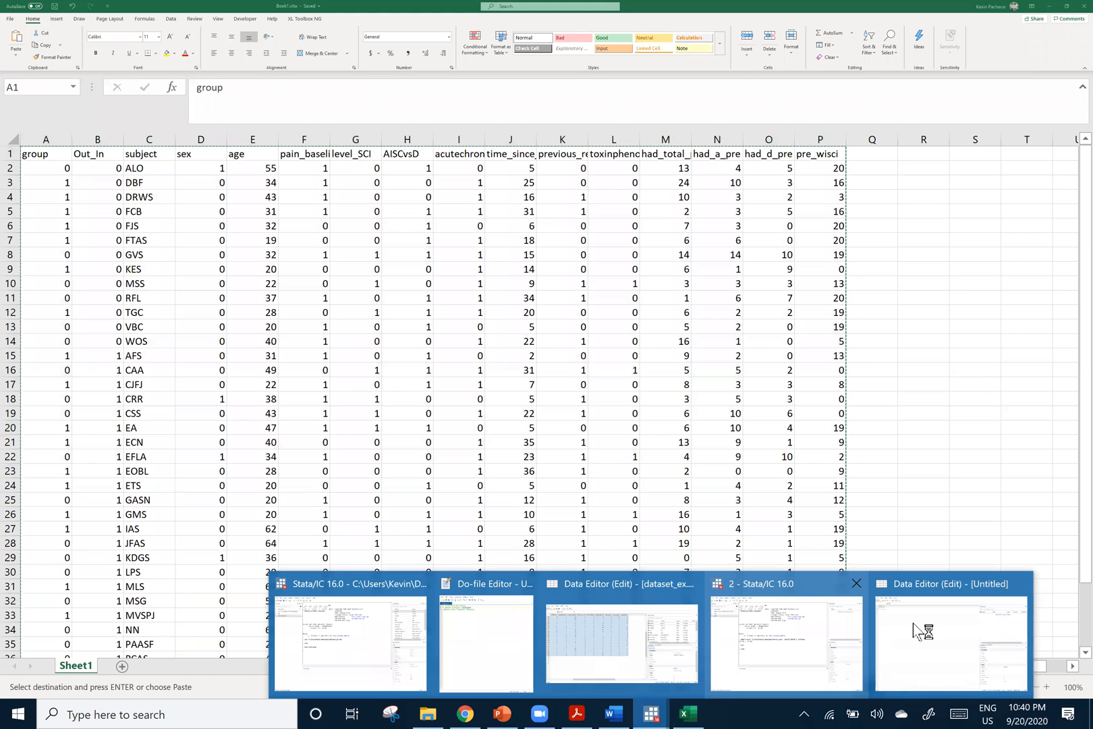
Paste the copied range into Stata's empty Data Editor, treating the first row as variable names
left_click(912, 628)
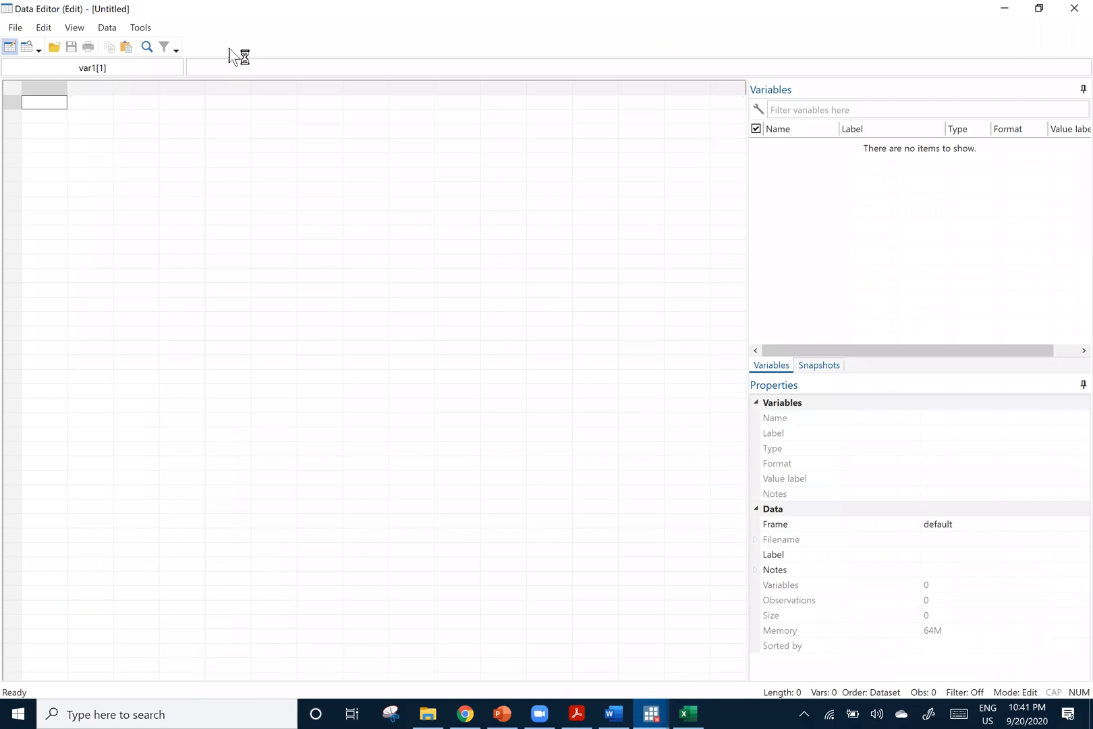
key("ctrl+v")
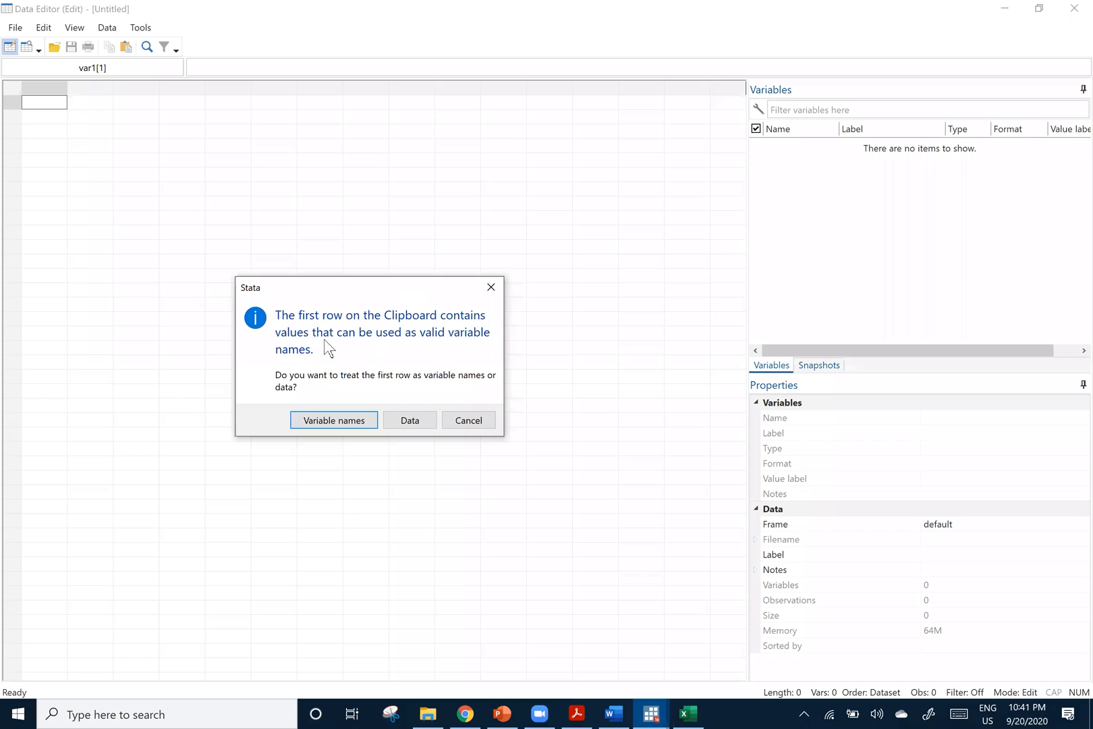
left_click(325, 425)
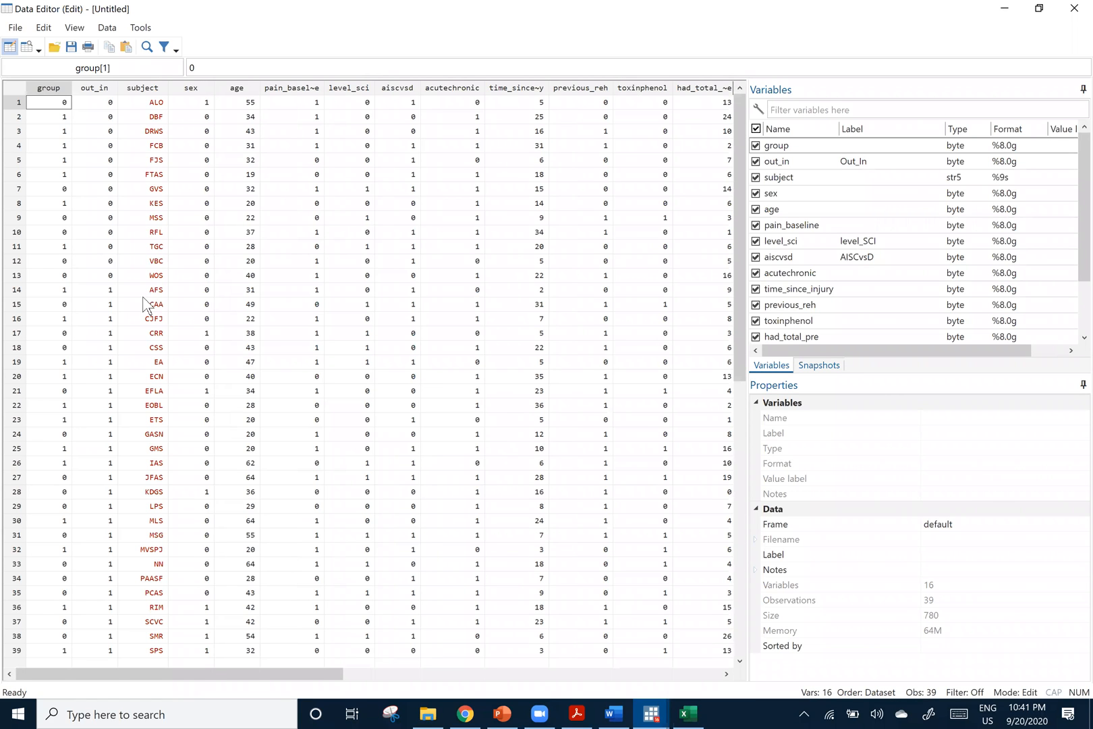
Return to the Excel workbook, deselect the data range and look over the rows and headers of the table
left_click(695, 718)
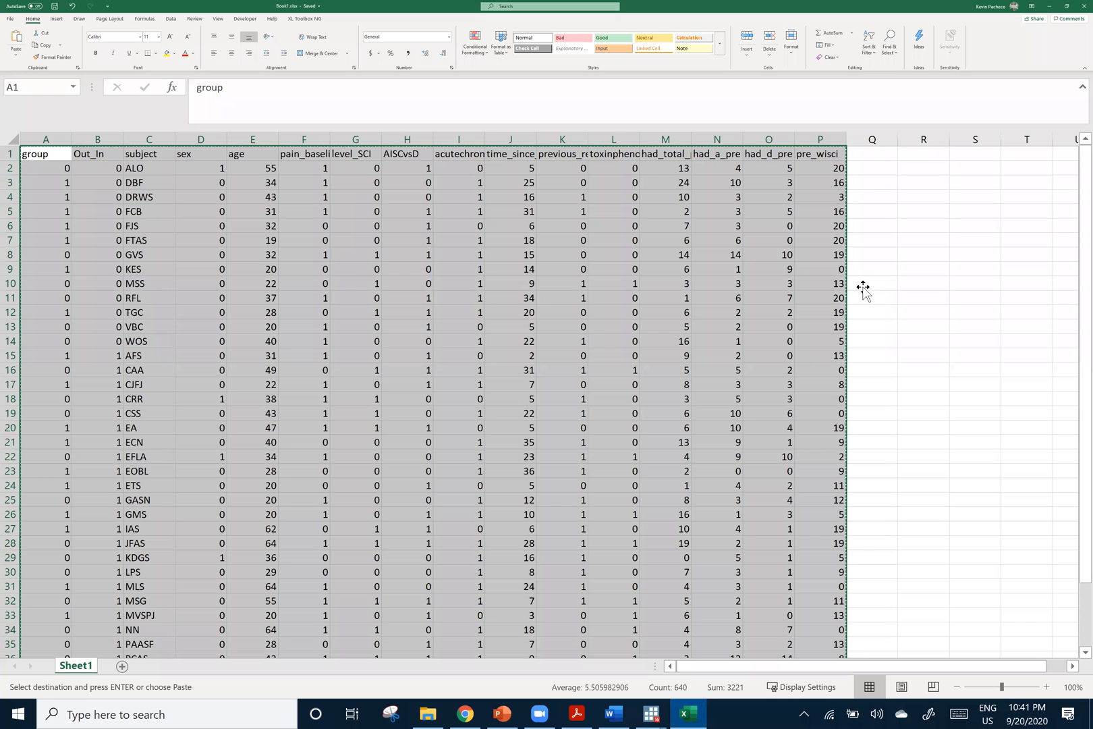
left_click(872, 282)
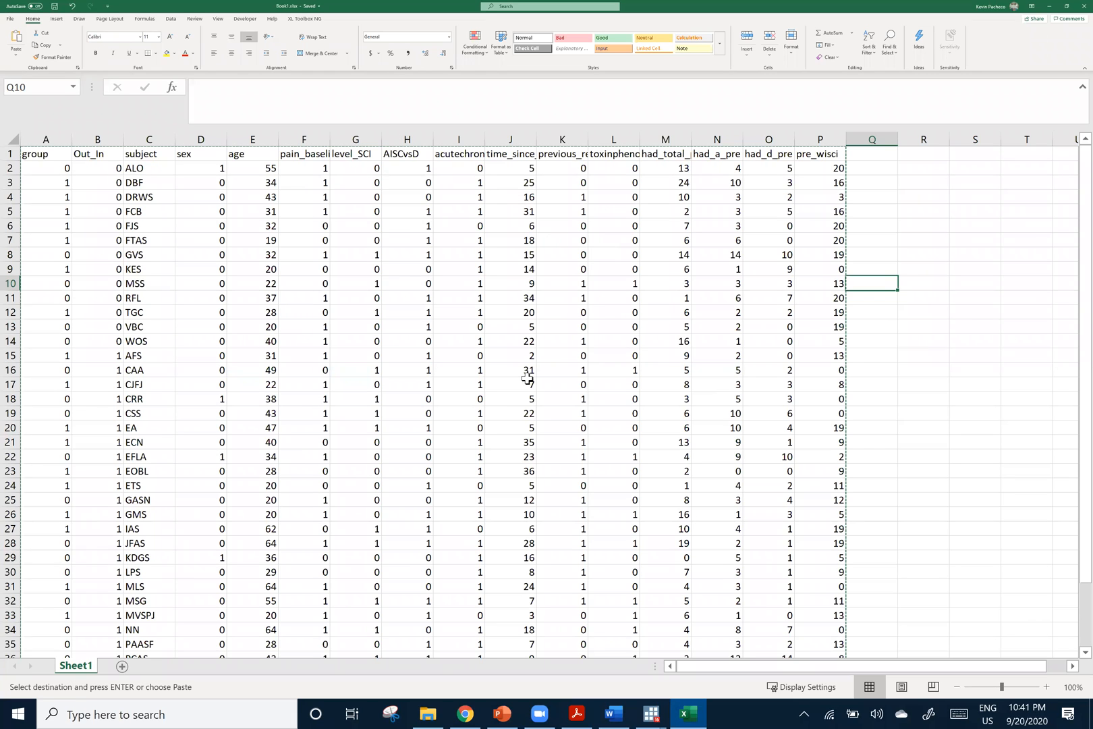
scroll(538, 396, "down", 3)
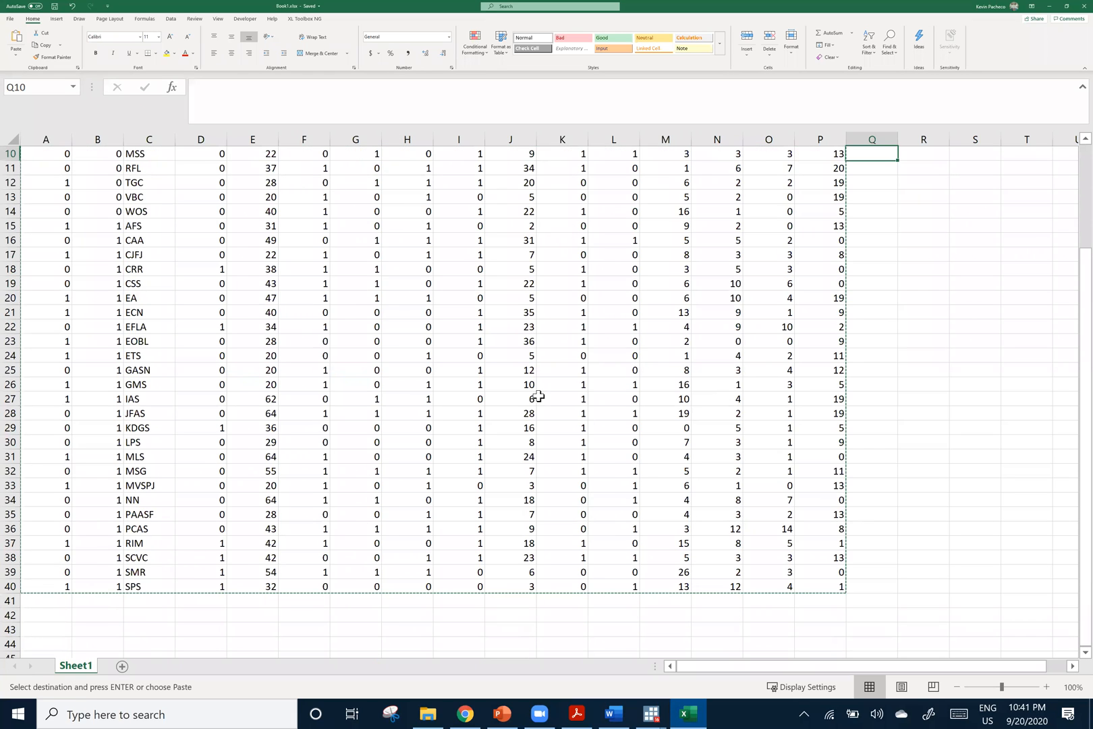
scroll(543, 400, "up", 3)
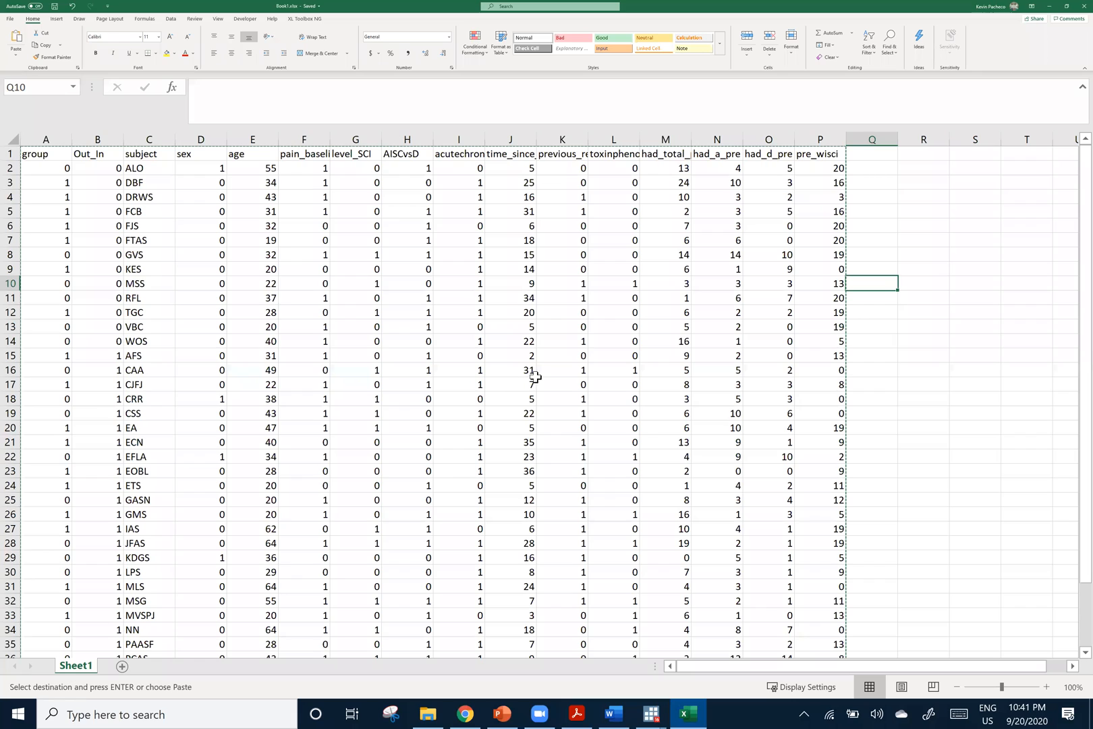
left_click(872, 170)
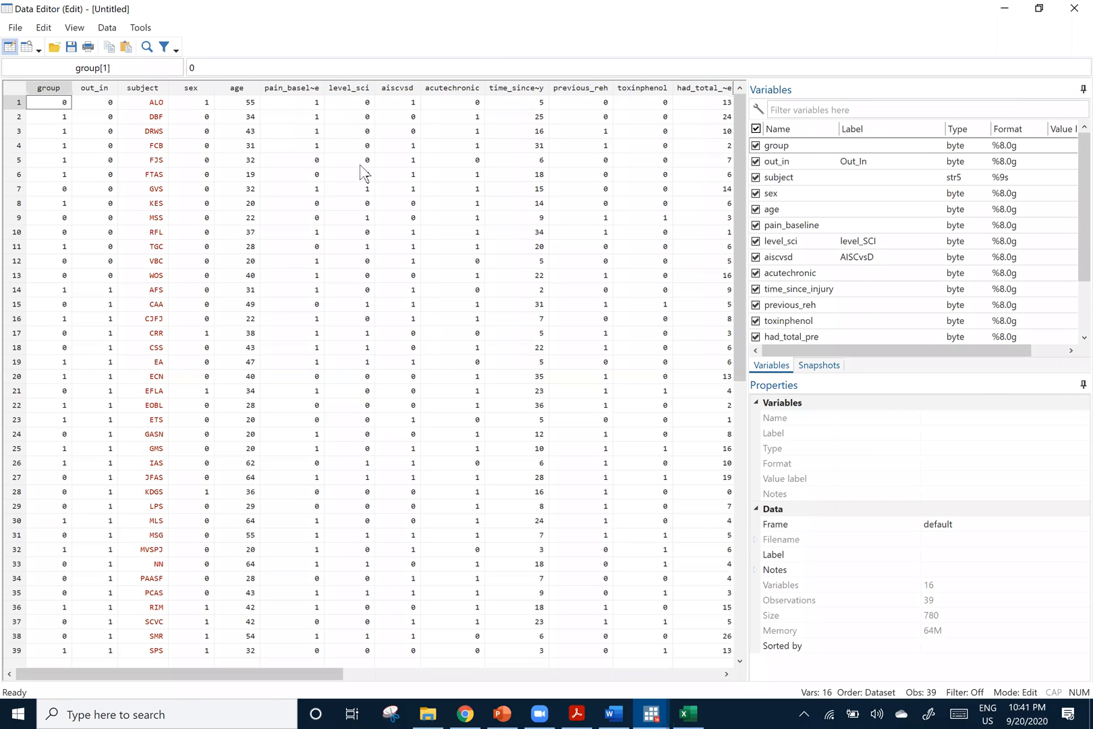
Close the second Stata session that holds the pasted data, keeping the session with dataset_ex.dta open
double_click(395, 7)
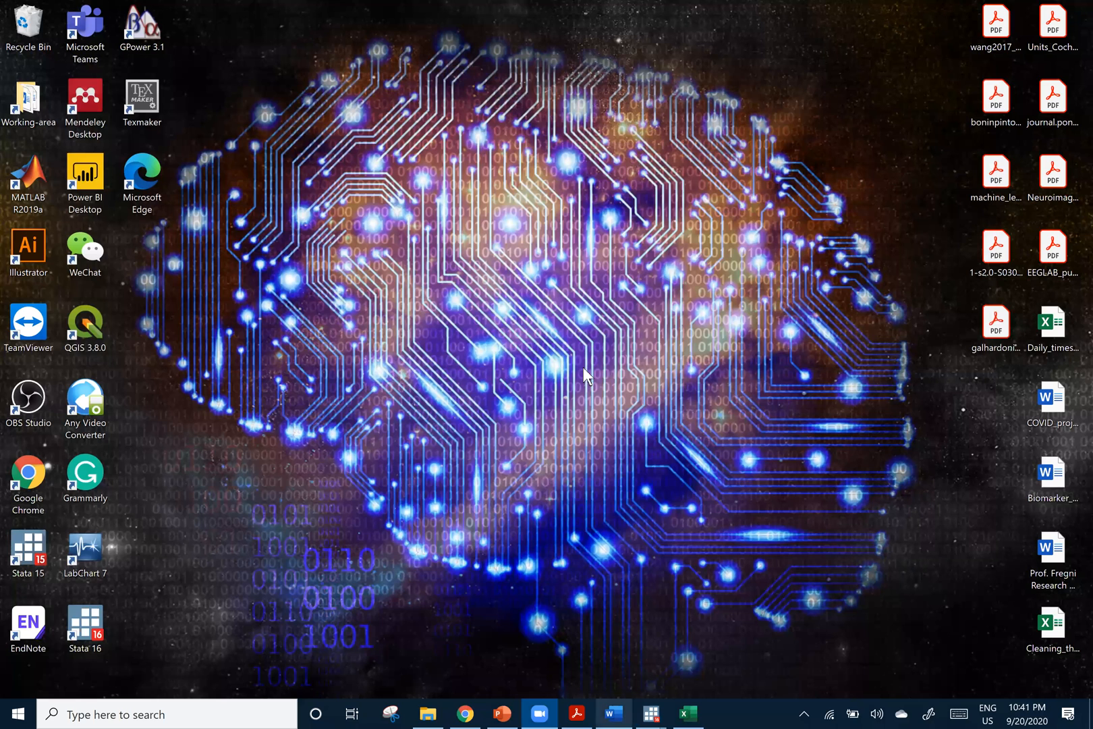
mouse_move(652, 714)
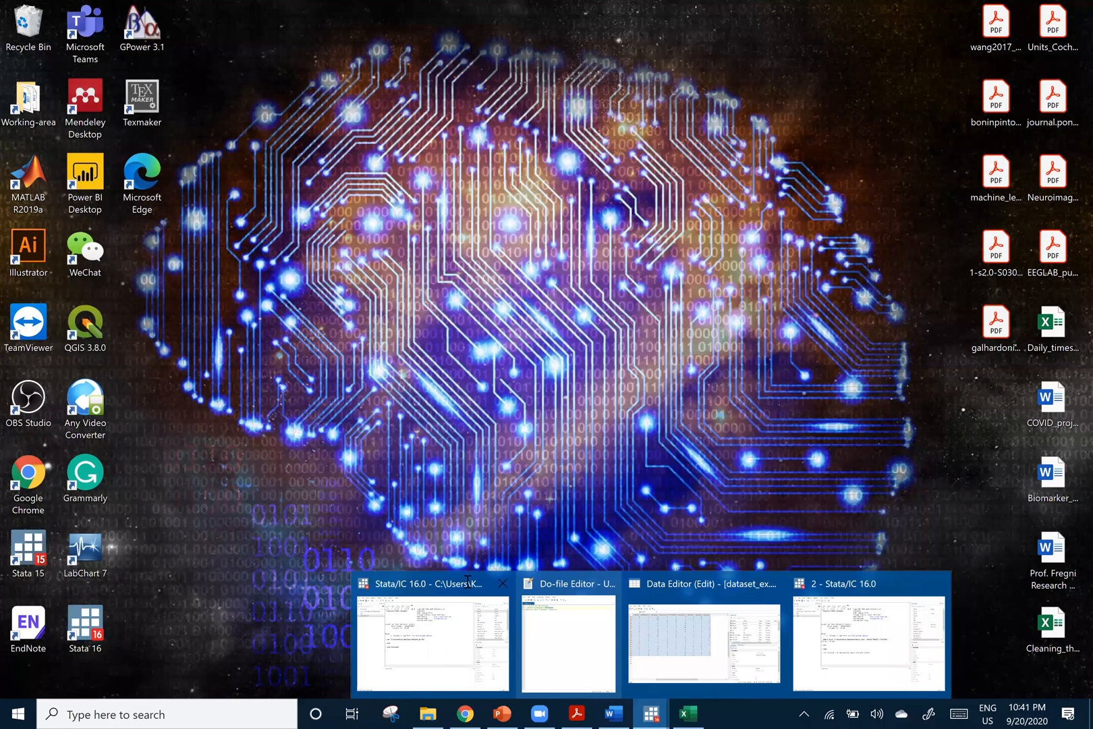
left_click(939, 584)
left_click(573, 366)
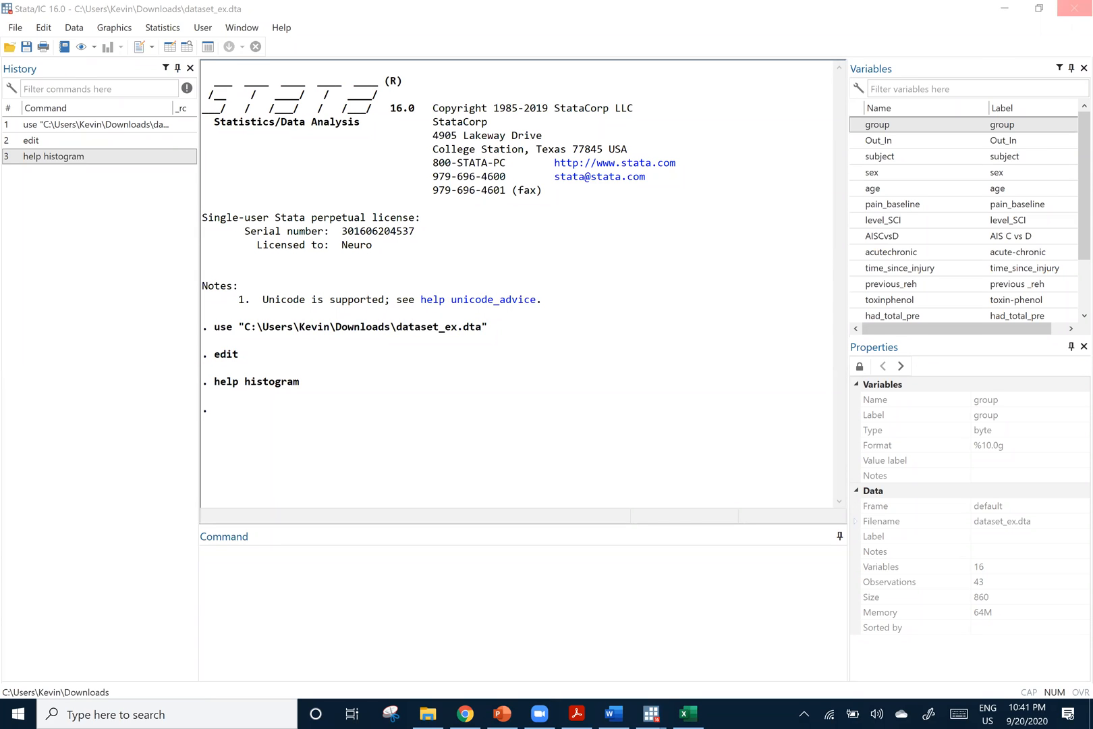
Highlight the sex variable's column in the dataset_ex.dta Data Editor and return to the main Stata window
left_click(327, 216)
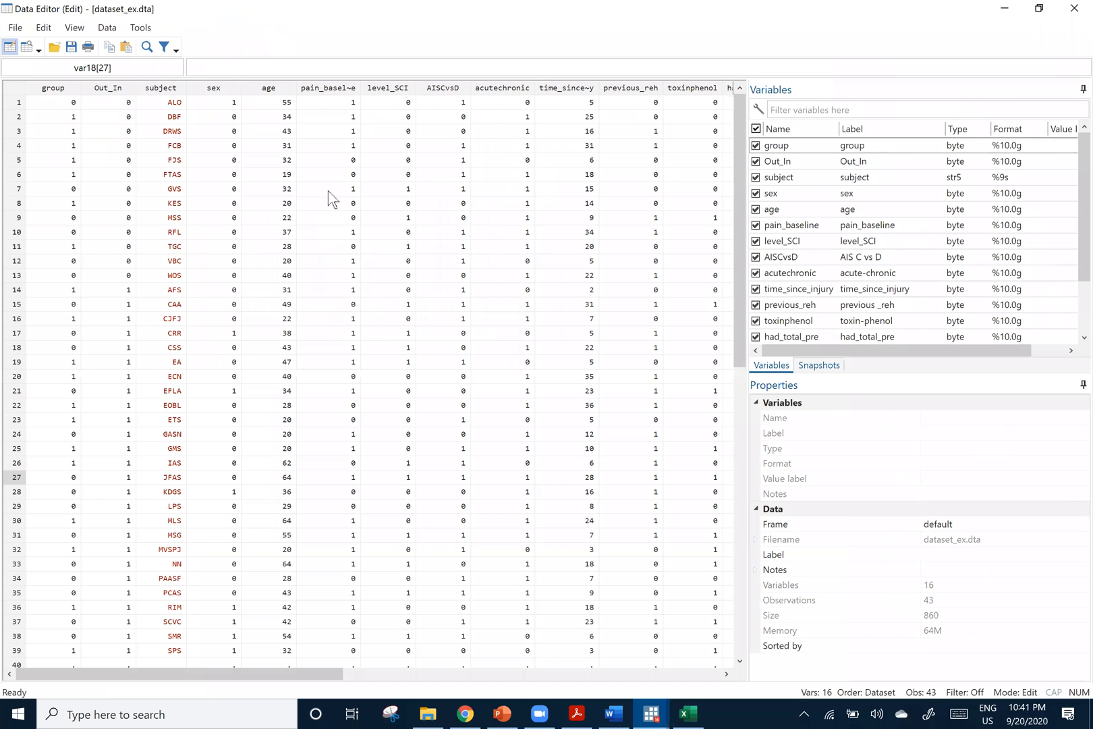
left_click(213, 91)
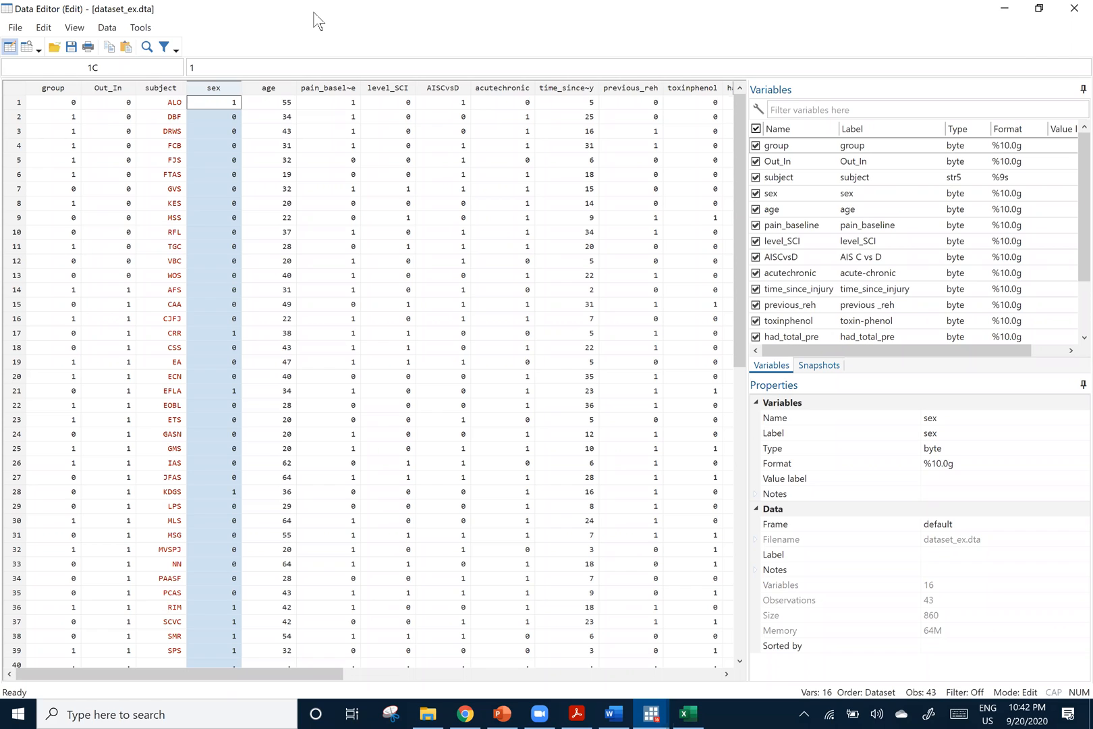
left_click_drag(596, 144, 652, 122)
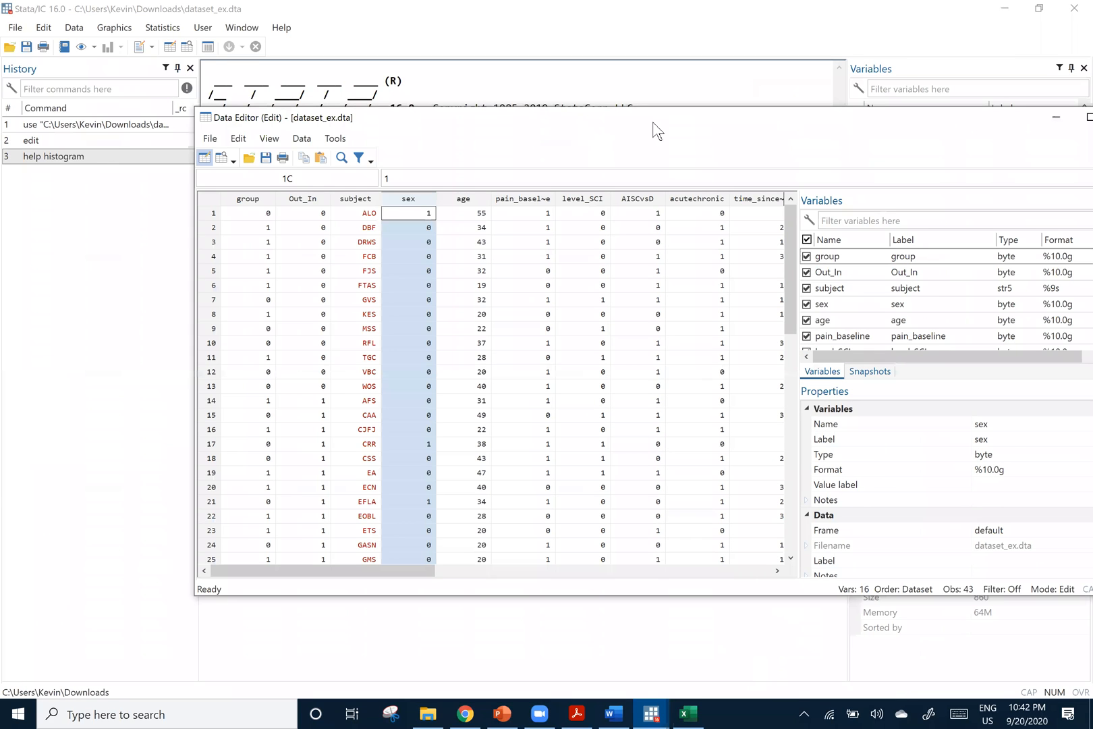
left_click(467, 609)
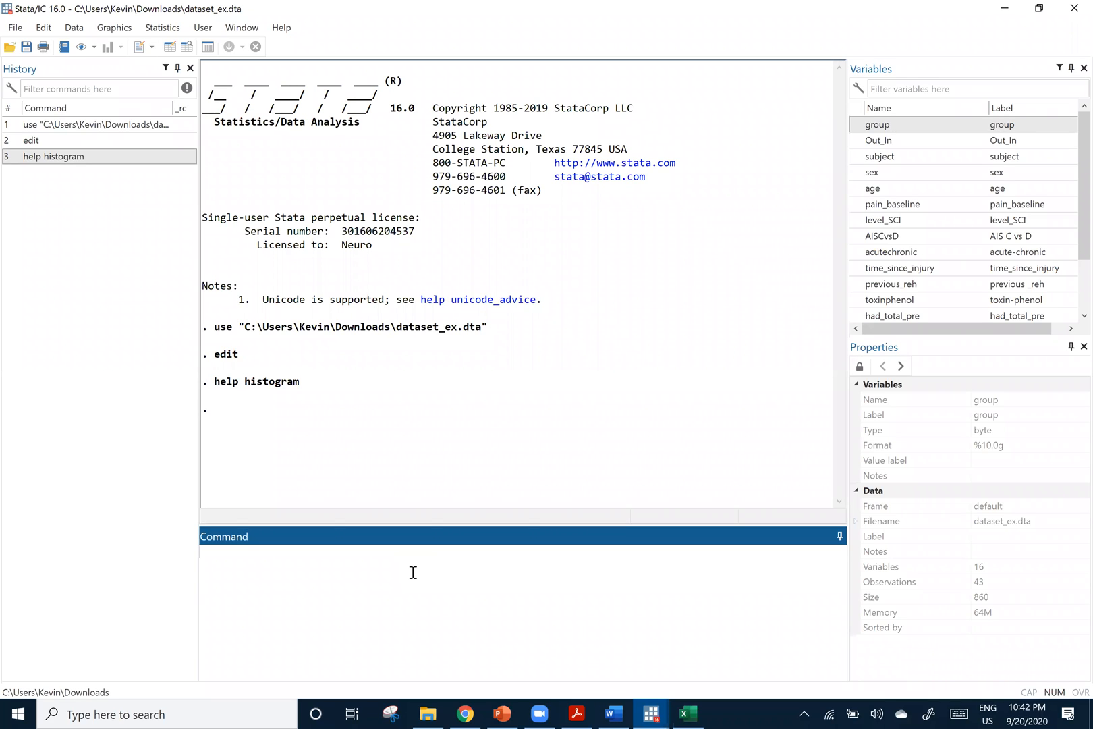
Tabulate the frequencies of the sex variable with the command tab sex
type("tab")
key("BackSpace")
key("BackSpace")
key("BackSpace")
key("BackSpace")
key("BackSpace")
type("se")
key("Return")
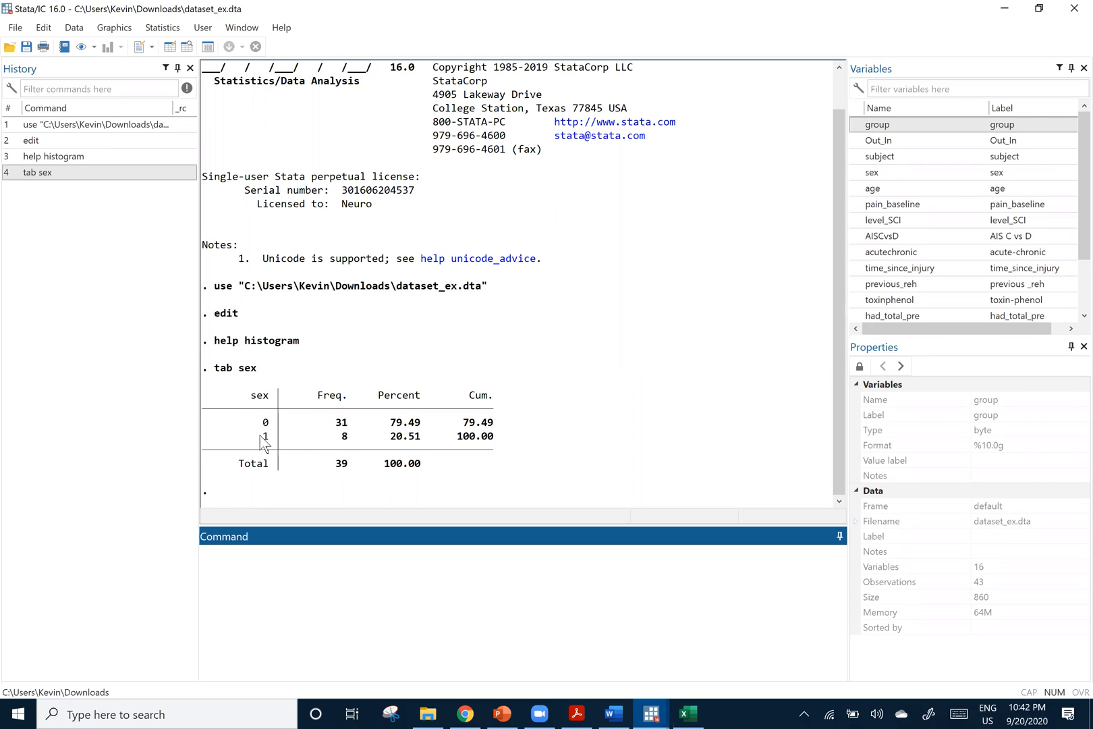
Check the data table in the Excel workbook, return to Stata and tabulate the AISCvsD frequencies with tab AISCvsD
left_click(687, 715)
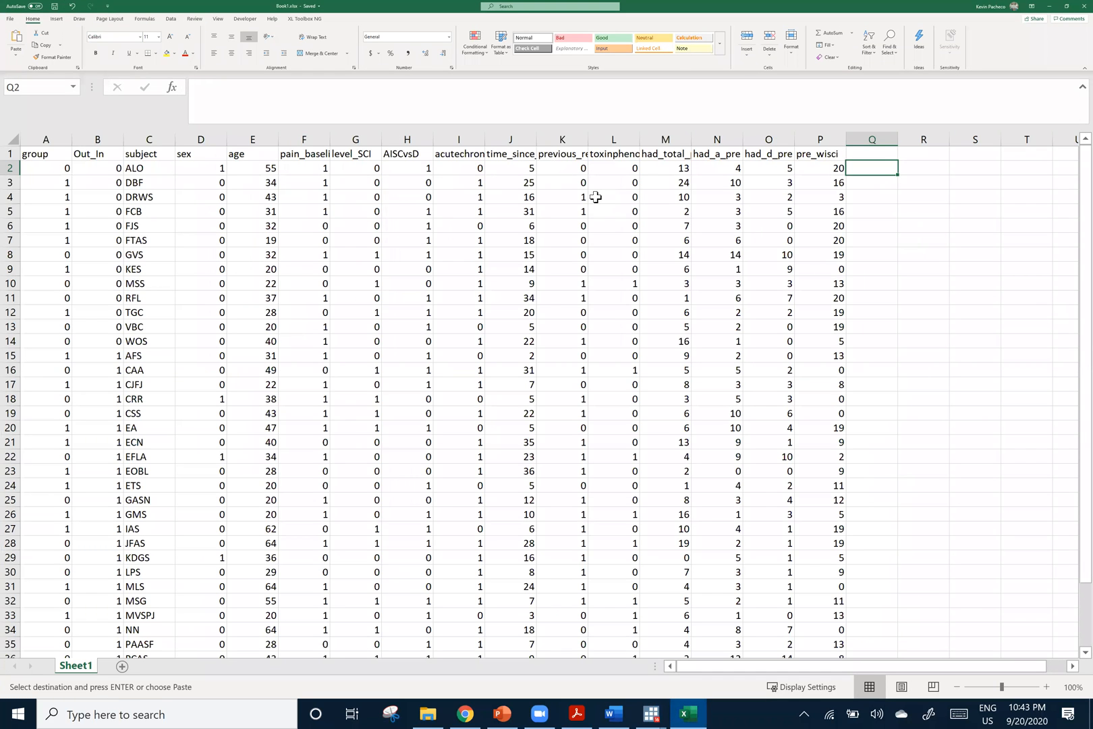
left_click(1049, 8)
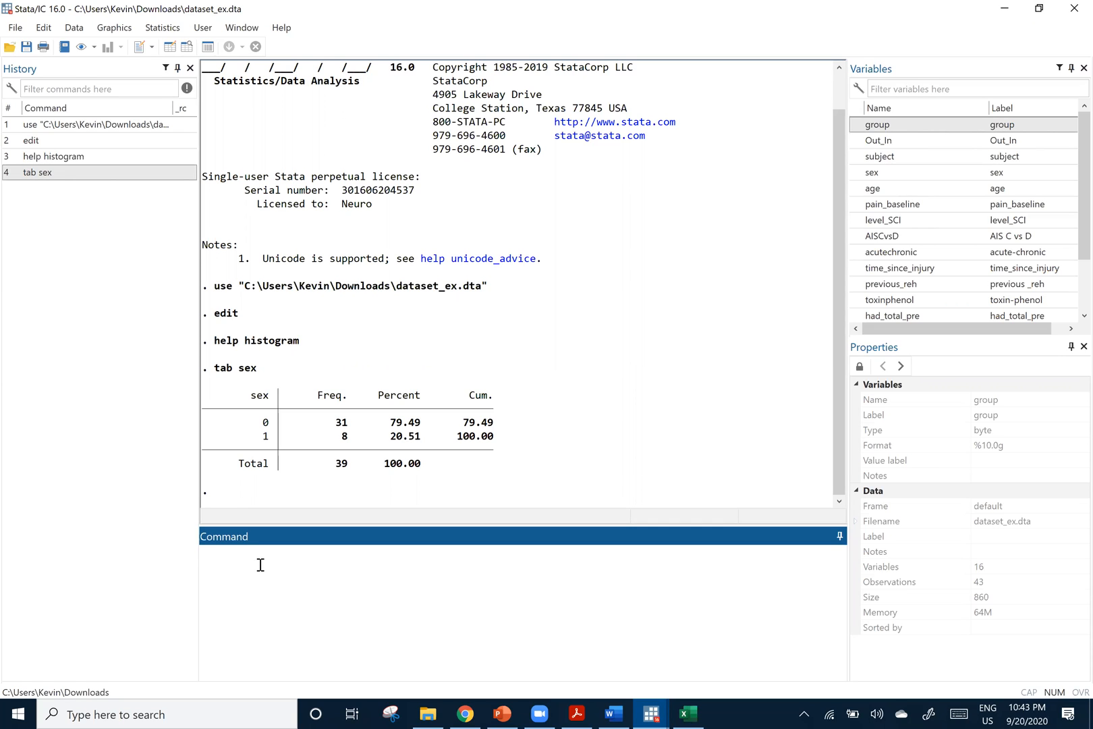
type("tab")
left_click(855, 237)
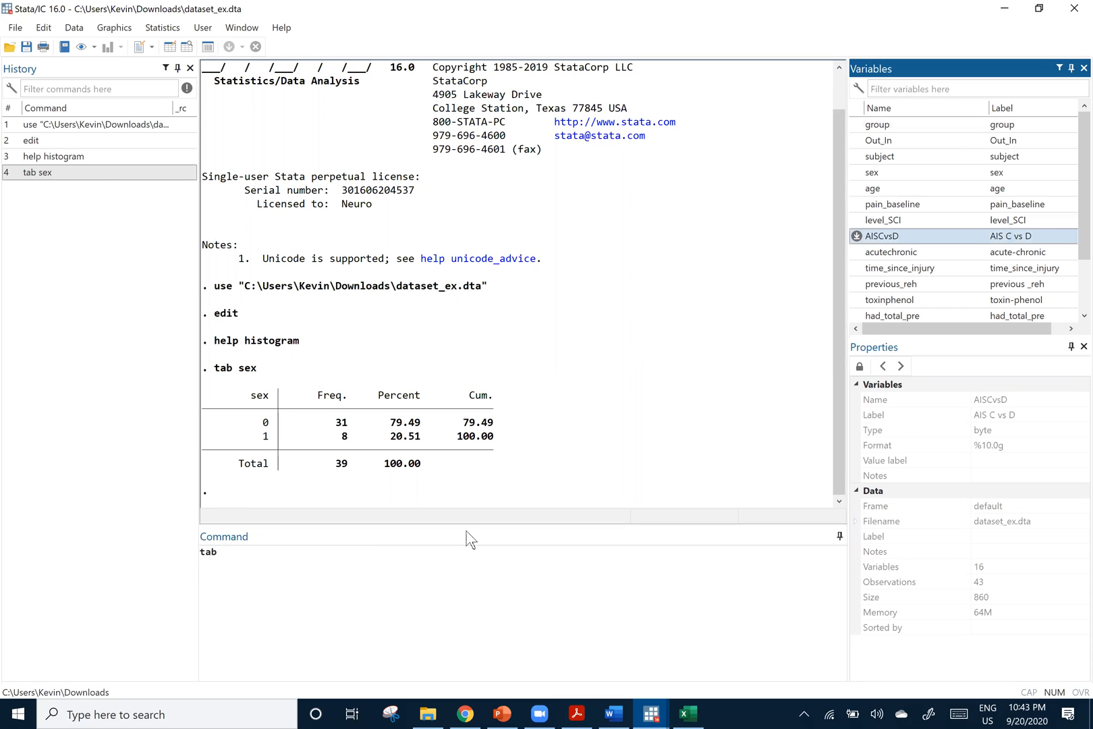
key("Return")
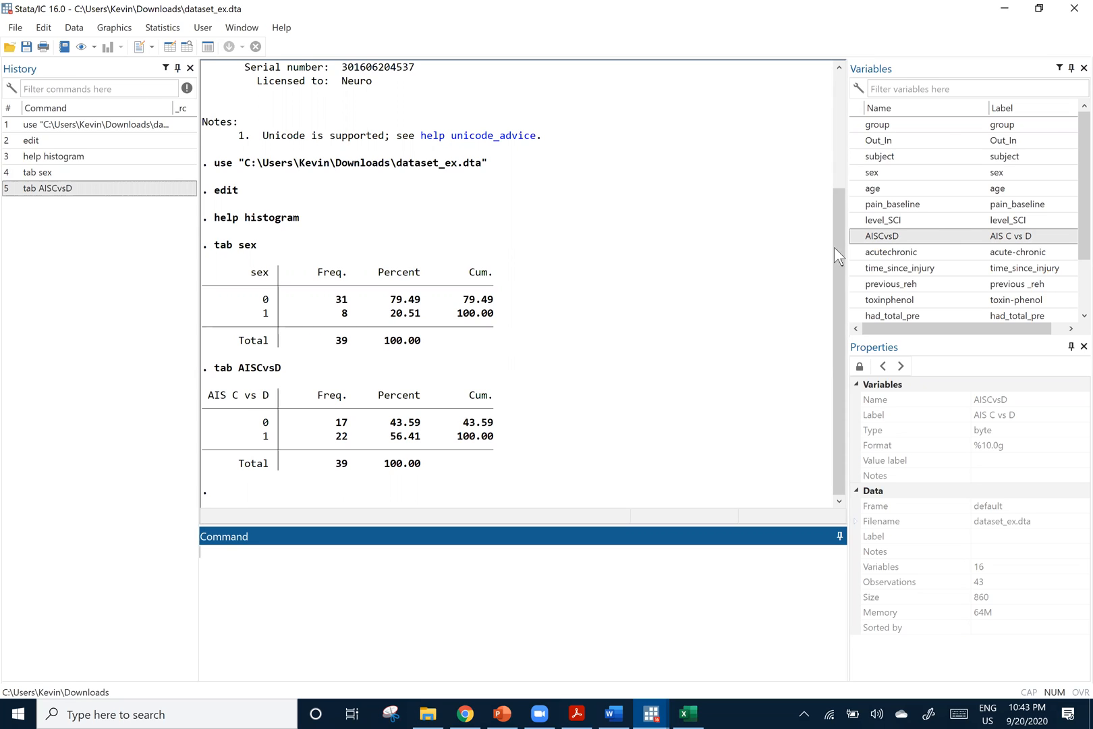
Produce summary statistics for the pre_wisci variable with the command summarize pre_wisci
scroll(935, 216, "down", 2)
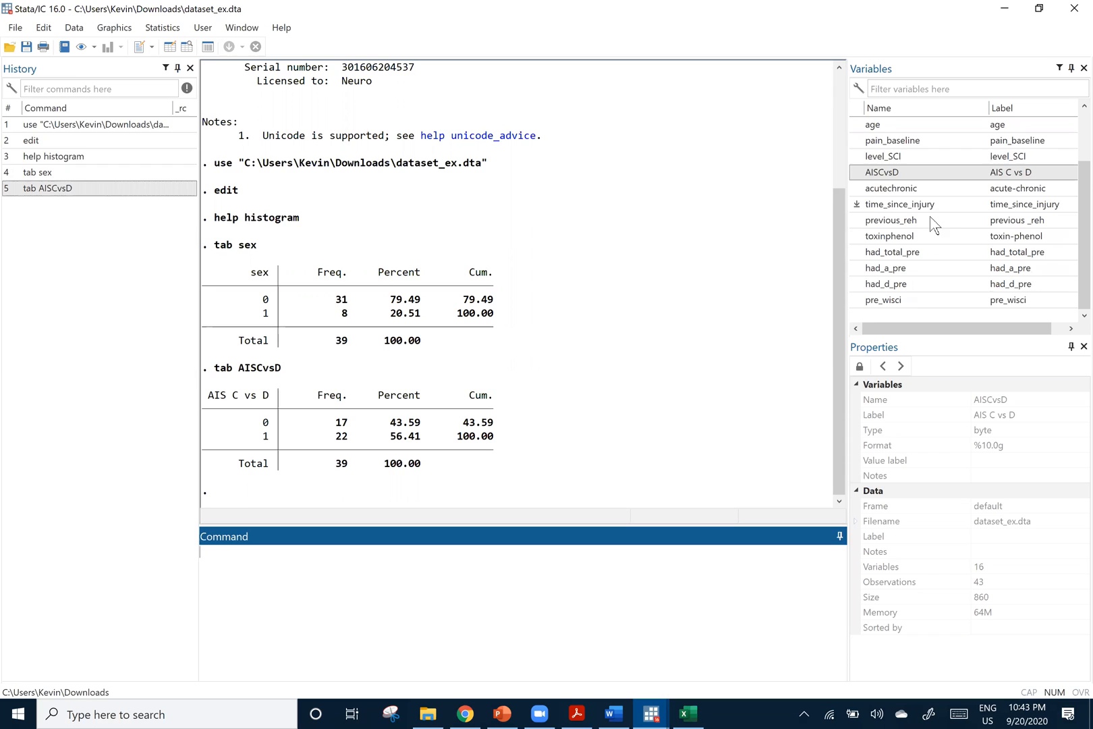
scroll(923, 274, "up", 2)
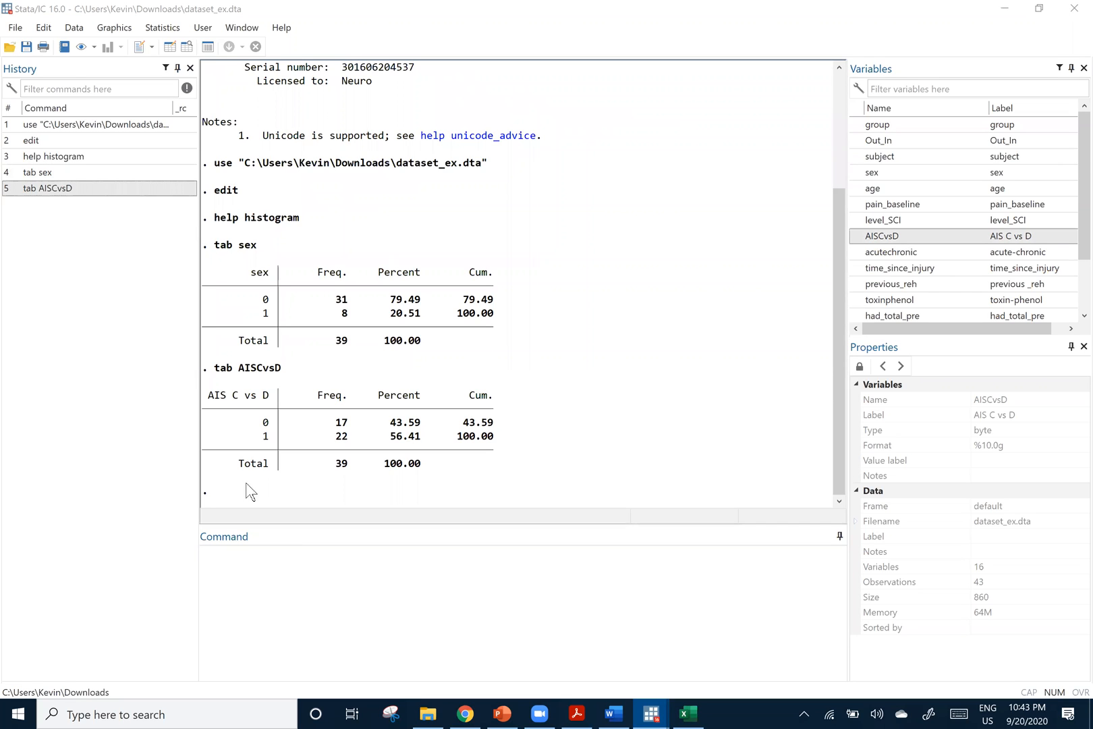
left_click(243, 571)
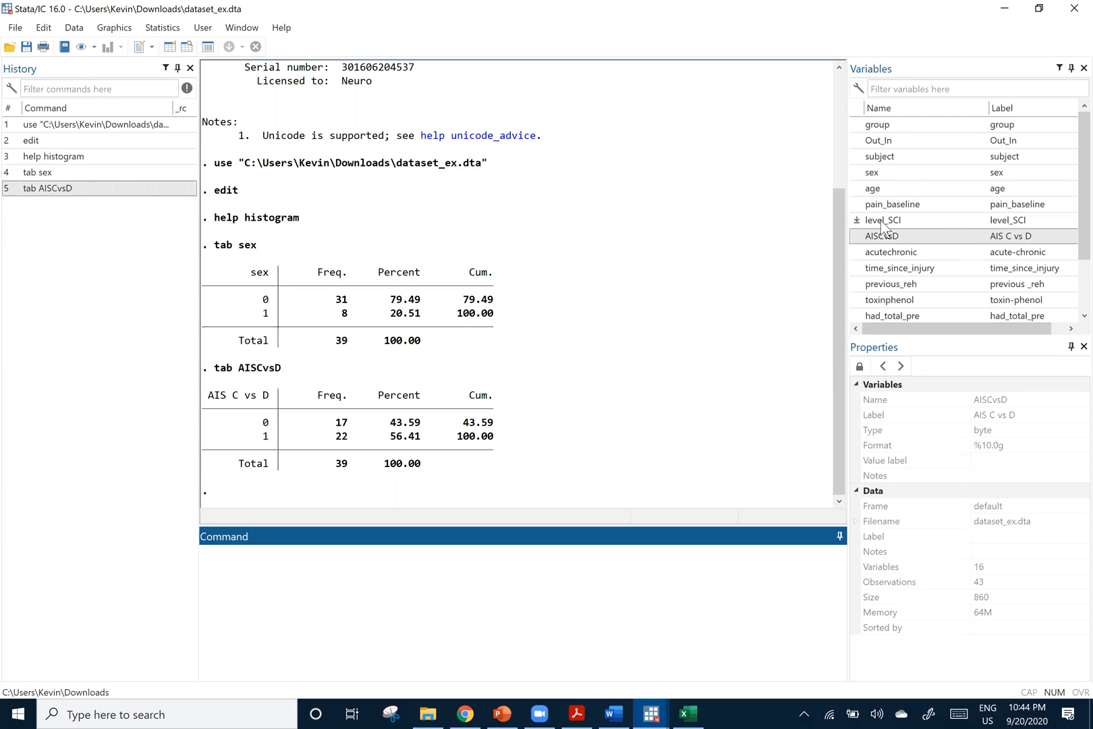
scroll(875, 283, "down", 2)
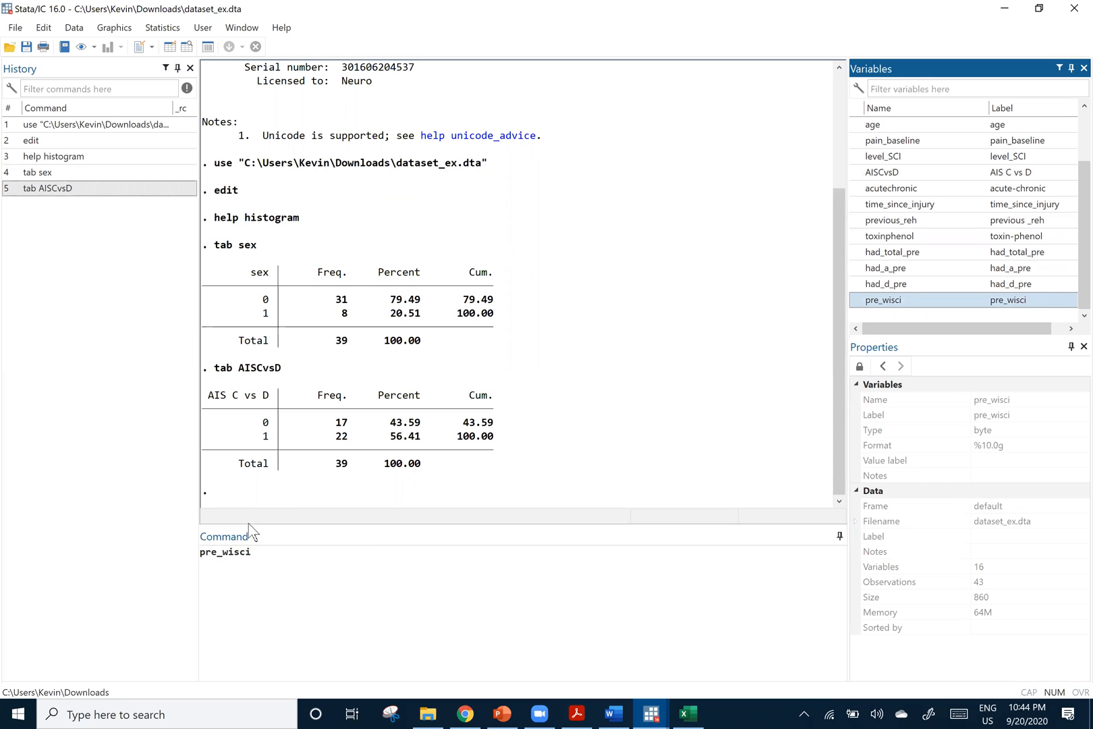
left_click(211, 556)
key("Left")
key("Left")
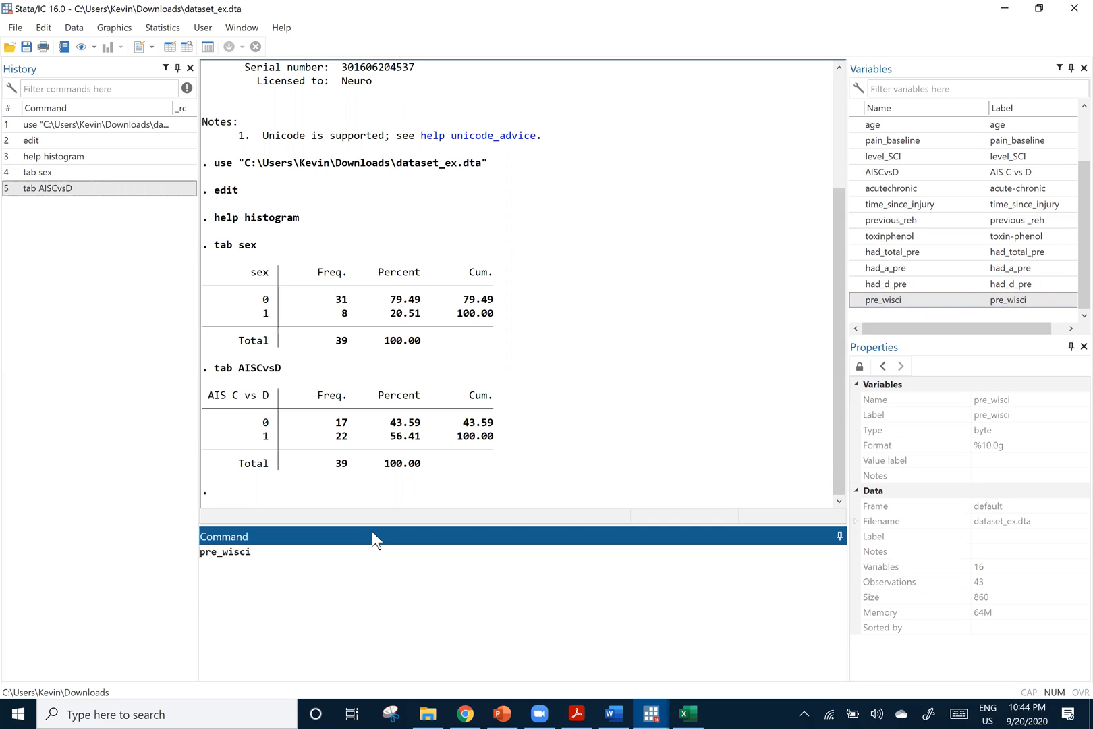
key("Right")
key("Right")
key("Right")
key("Right")
key("Right")
key("Right")
key("Right")
key("Right")
key("Right")
key("Home")
type("sum")
key("Left")
type("marize")
key("Return")
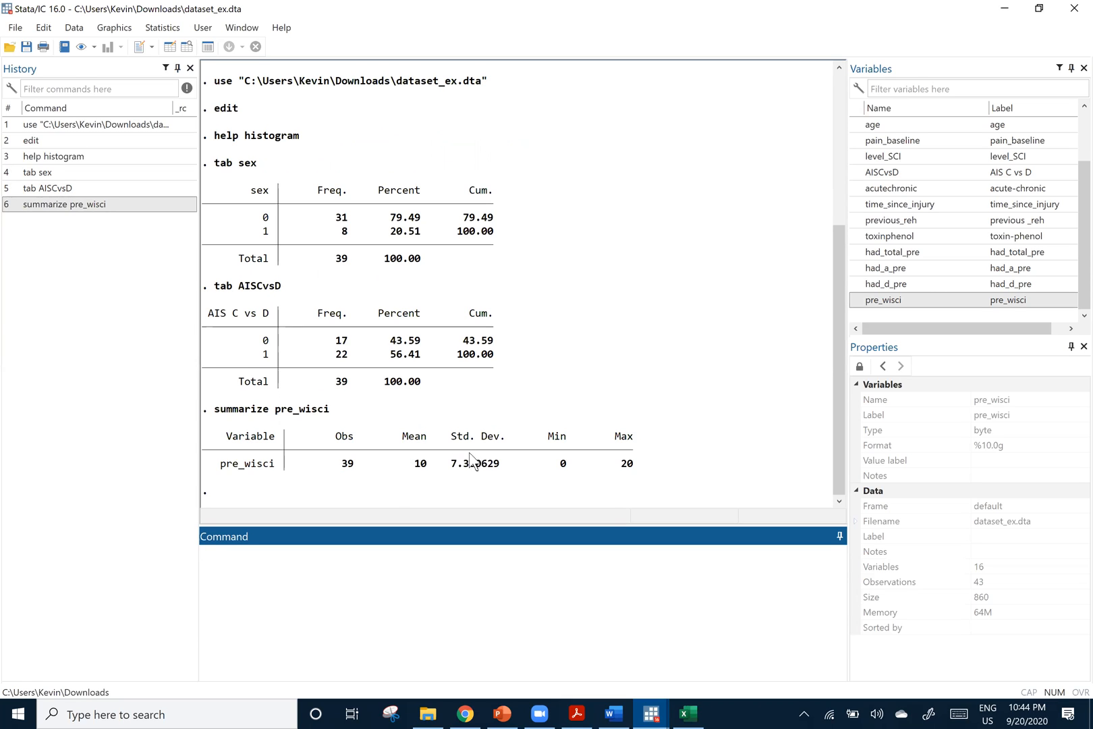
Rerun the pre_wisci summary with the detail option, using summarize pre_wisci, detail
left_click(101, 204)
left_click(331, 551)
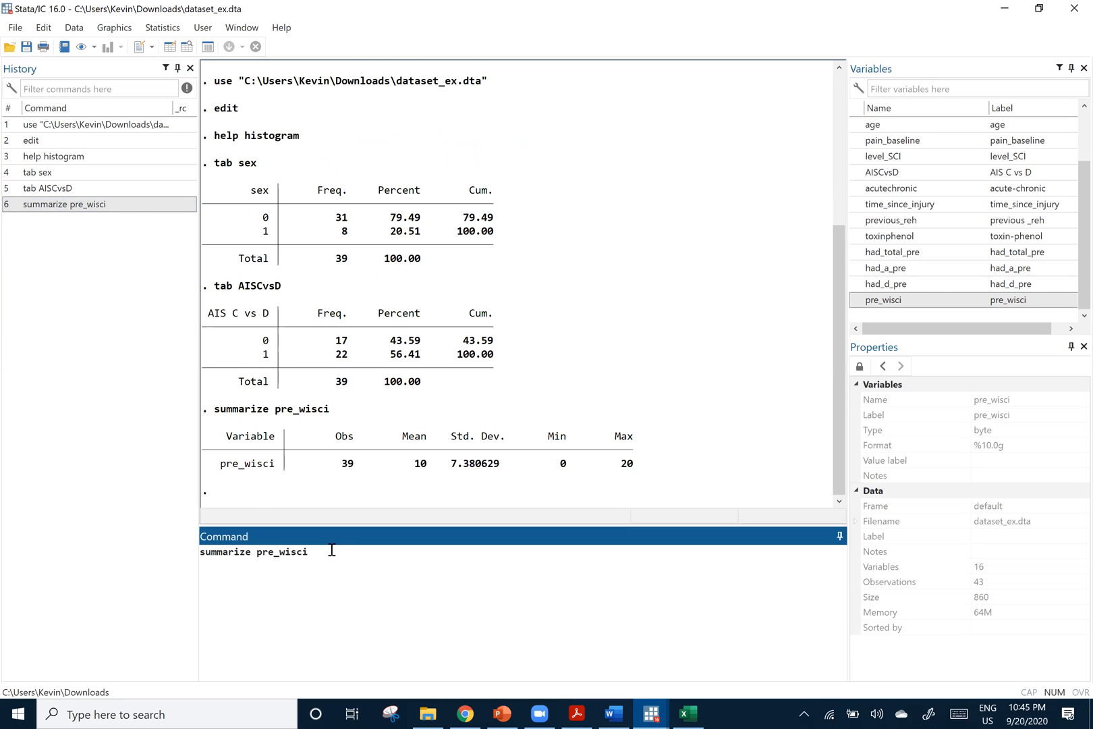
type(", detail")
key("Return")
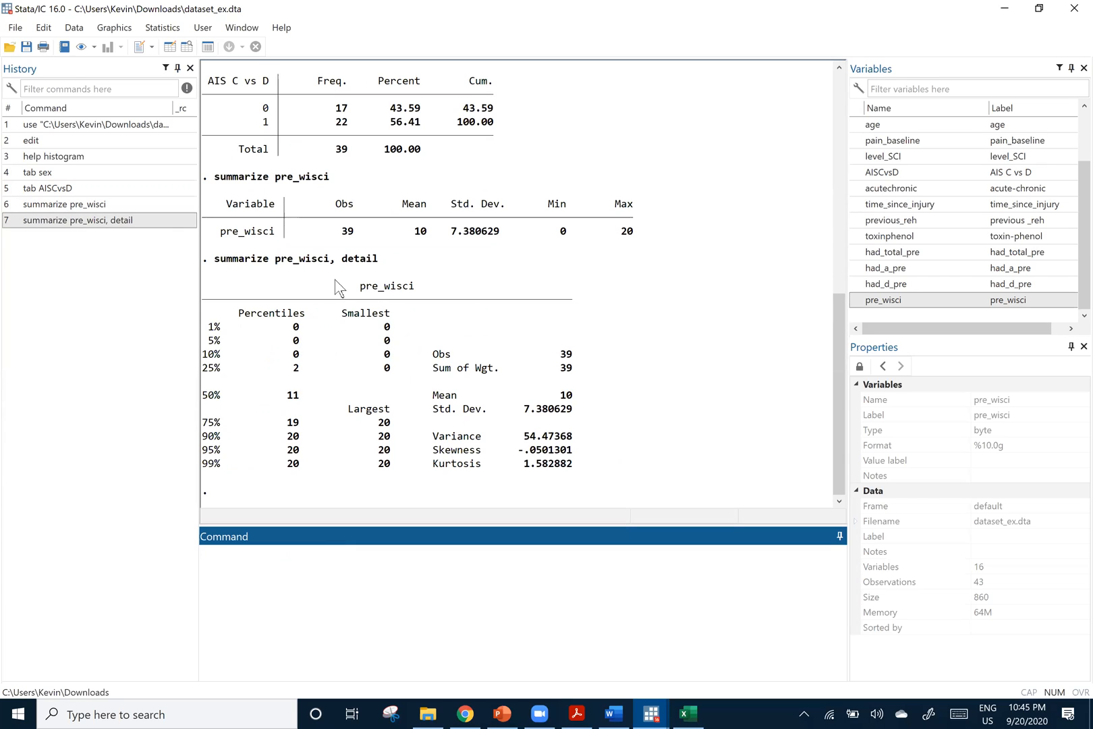
Copy the command summarize pre_wisci, detail into the do-file's "generar datos resumidos" line, replacing summarize
left_click_drag(377, 264, 214, 263)
key("ctrl+c")
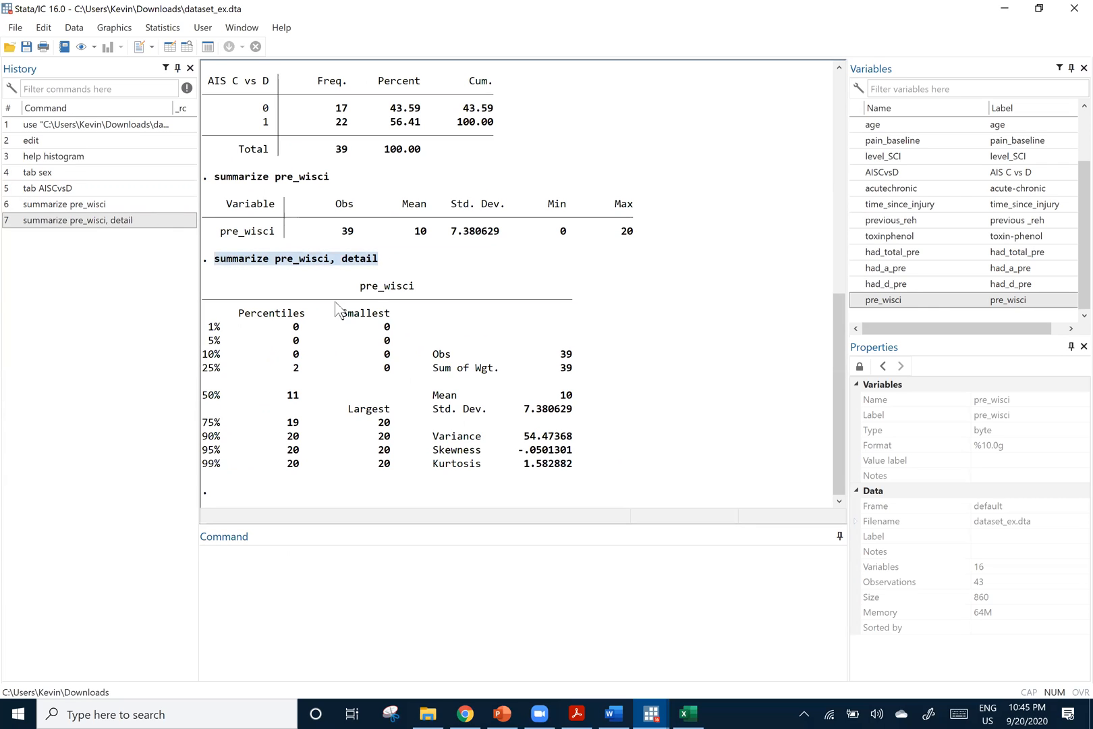
left_click(653, 709)
left_click(647, 614)
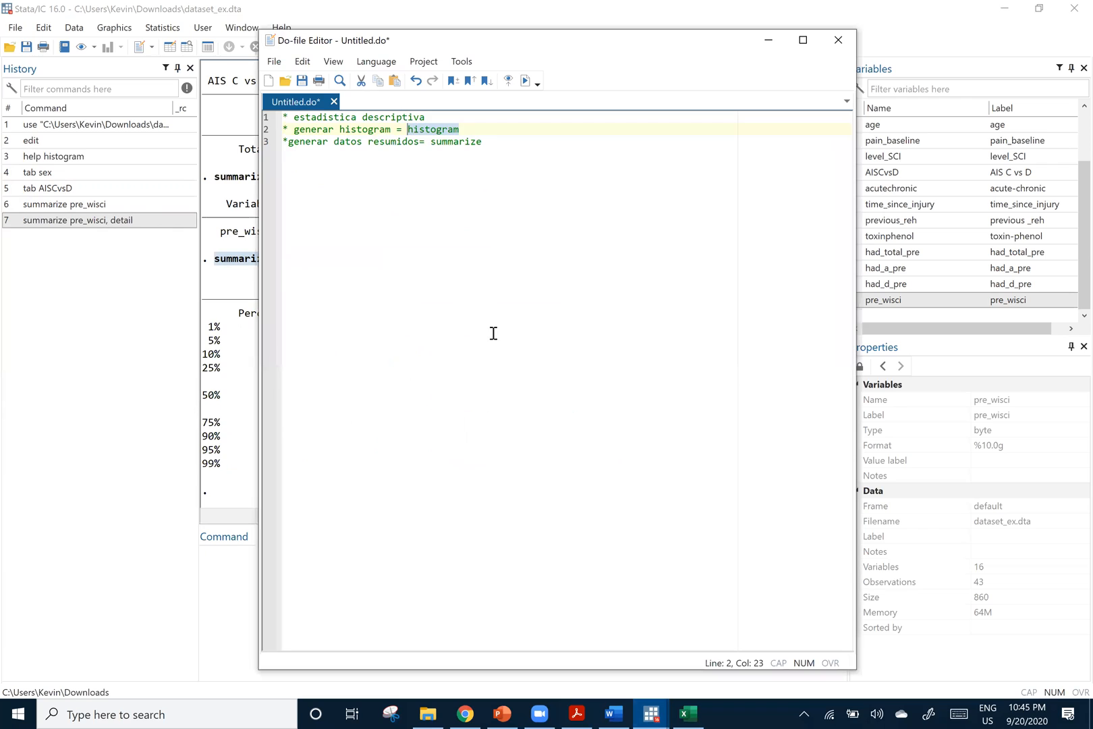
left_click(508, 149)
left_click_drag(498, 146, 430, 145)
key("ctrl+v")
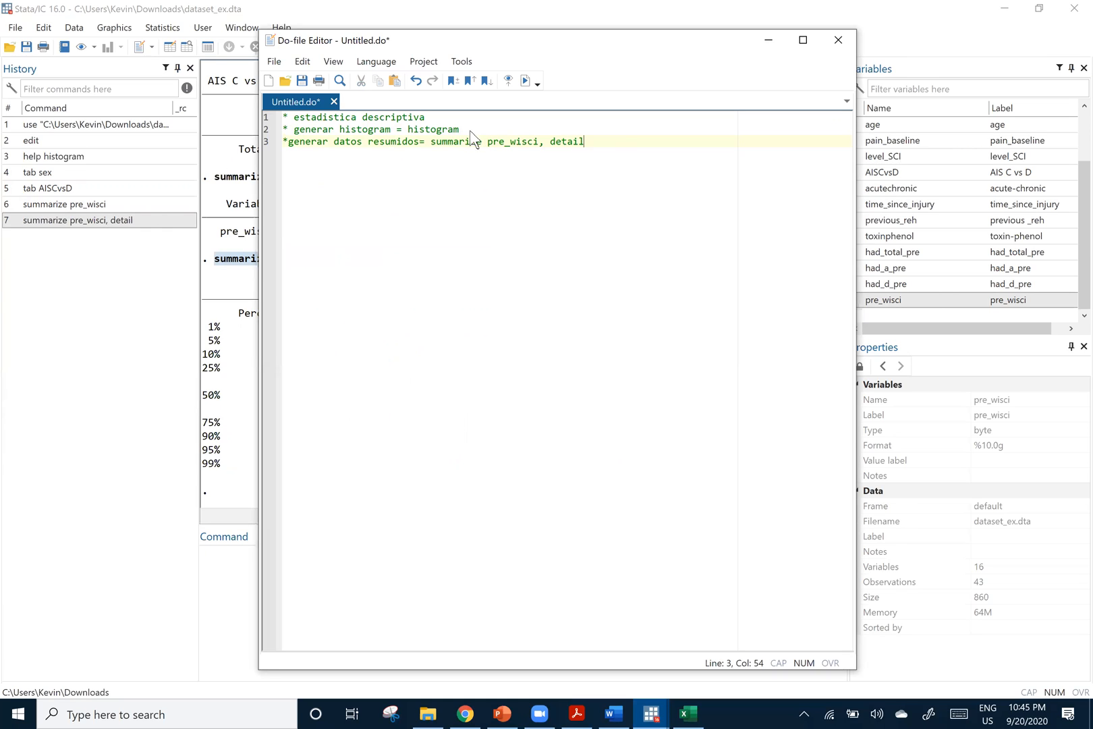
Add a comment line starting "* tab" below the do-file's first line and return to the main Stata window
left_click(427, 117)
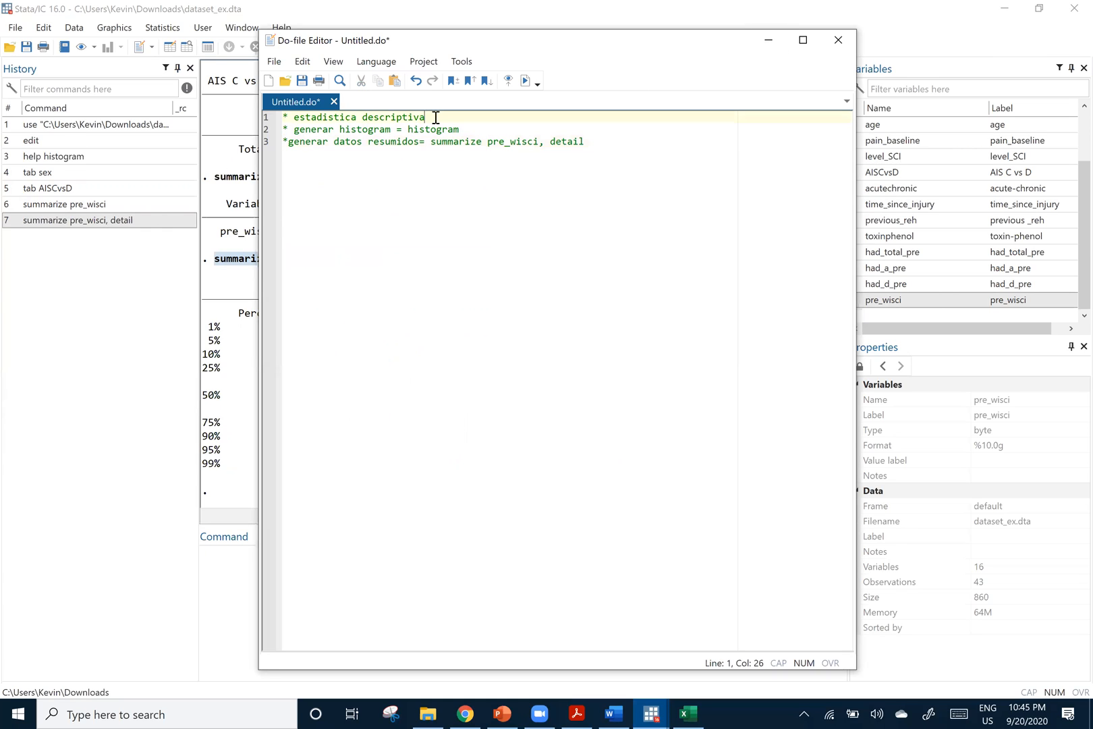
key("Return")
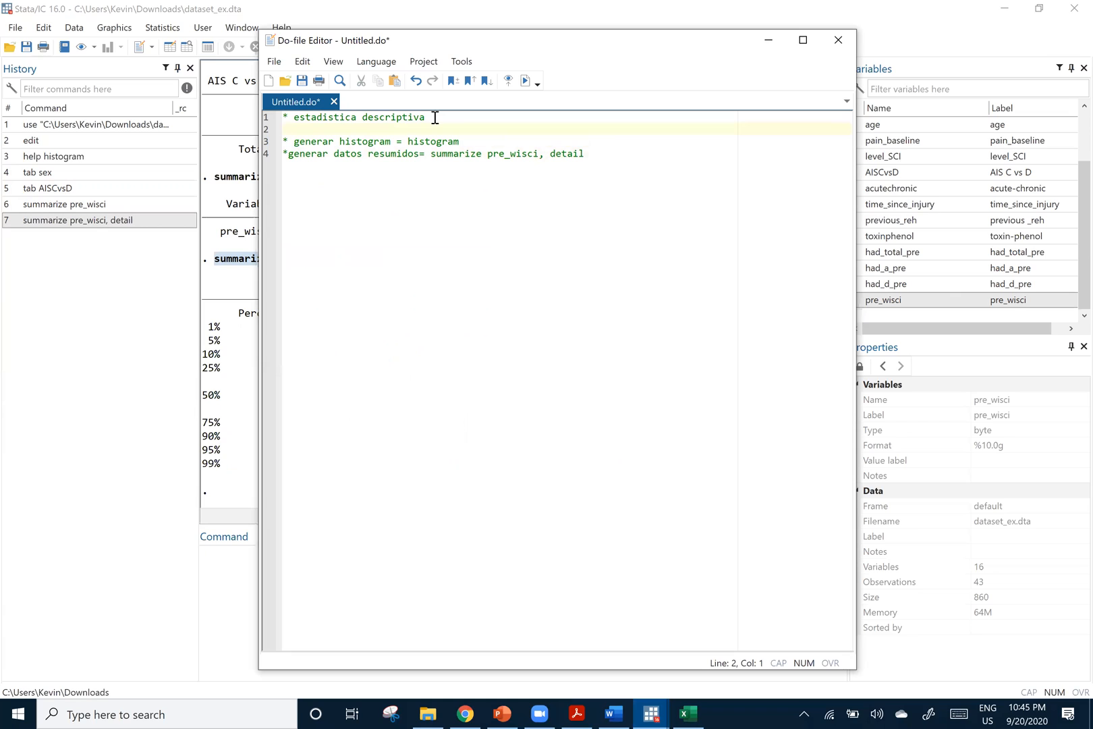
type("* tab")
left_click(222, 331)
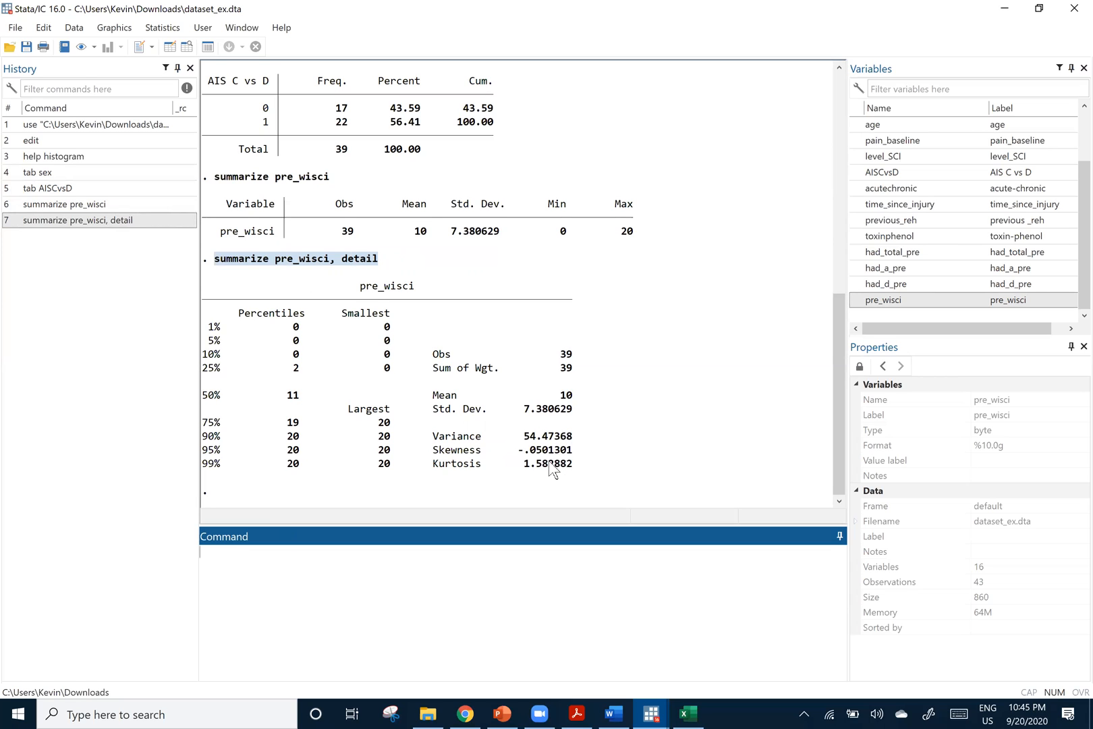
left_click(596, 435)
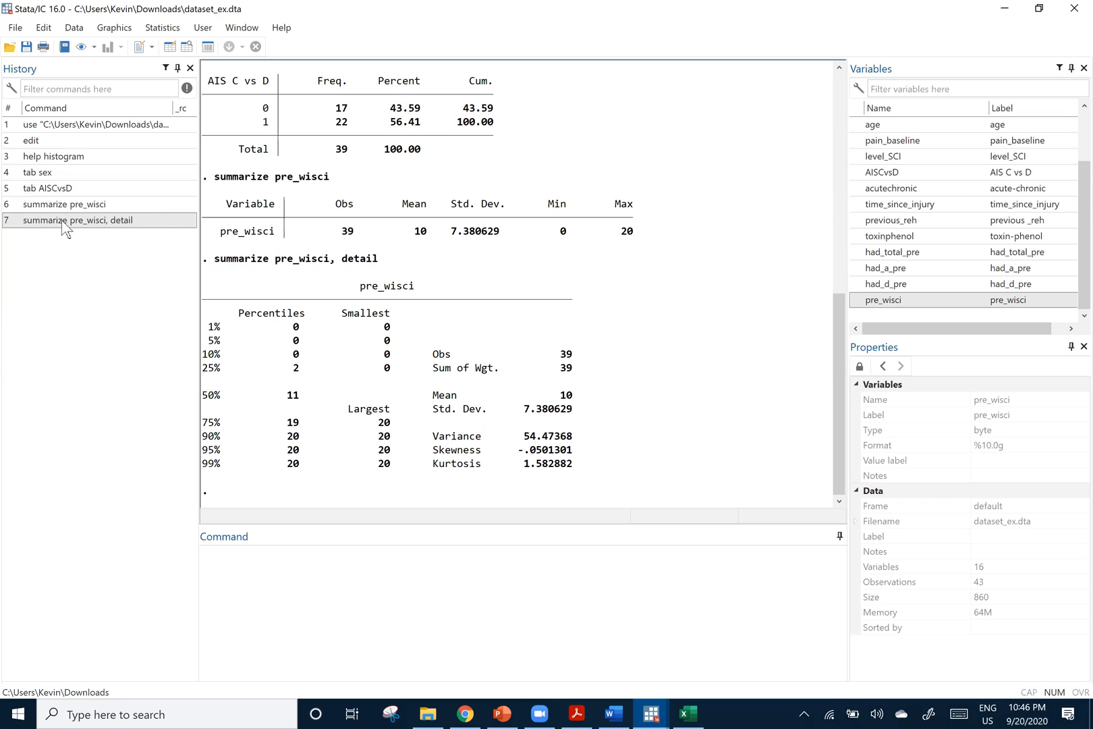
Draw a histogram of the pre_wisci variable with the command histogram pre_wisci
left_click(226, 565)
type("histogram")
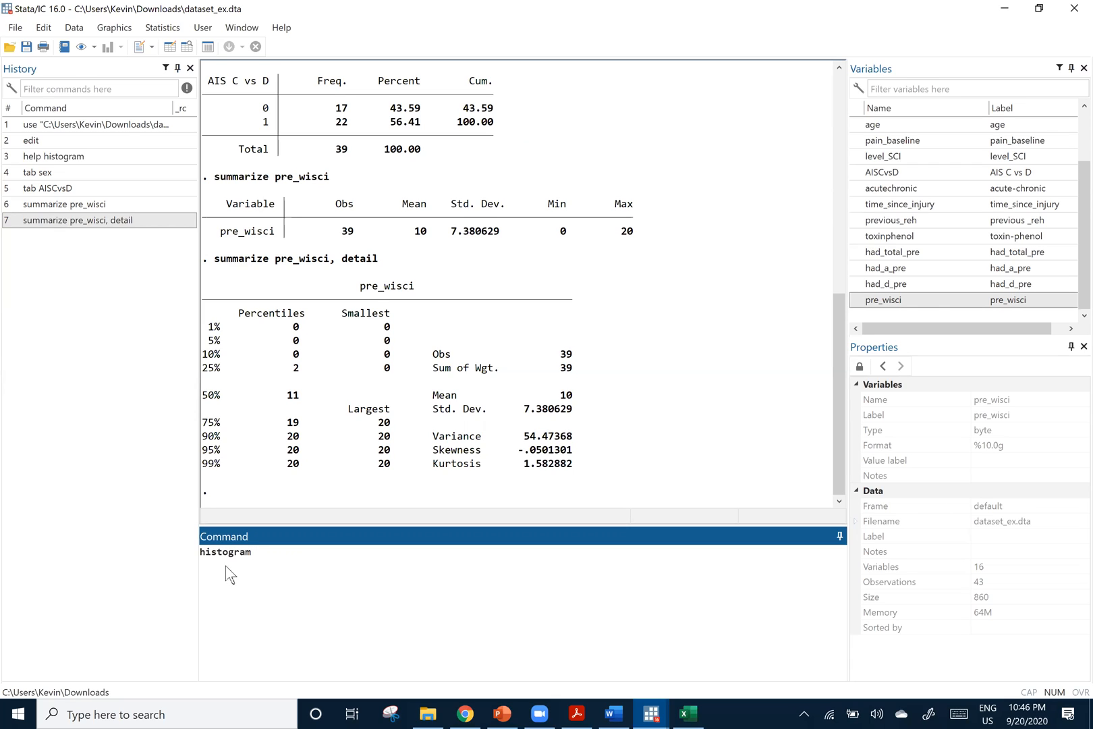
left_click_drag(865, 305, 411, 553)
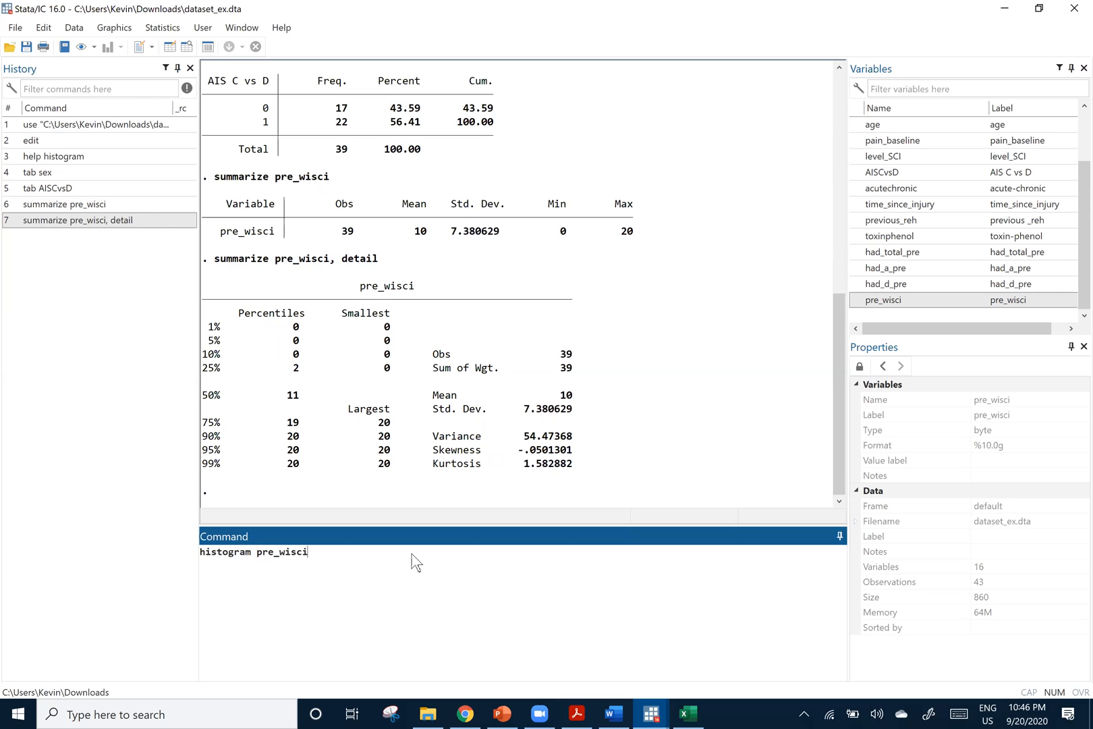
key("Return")
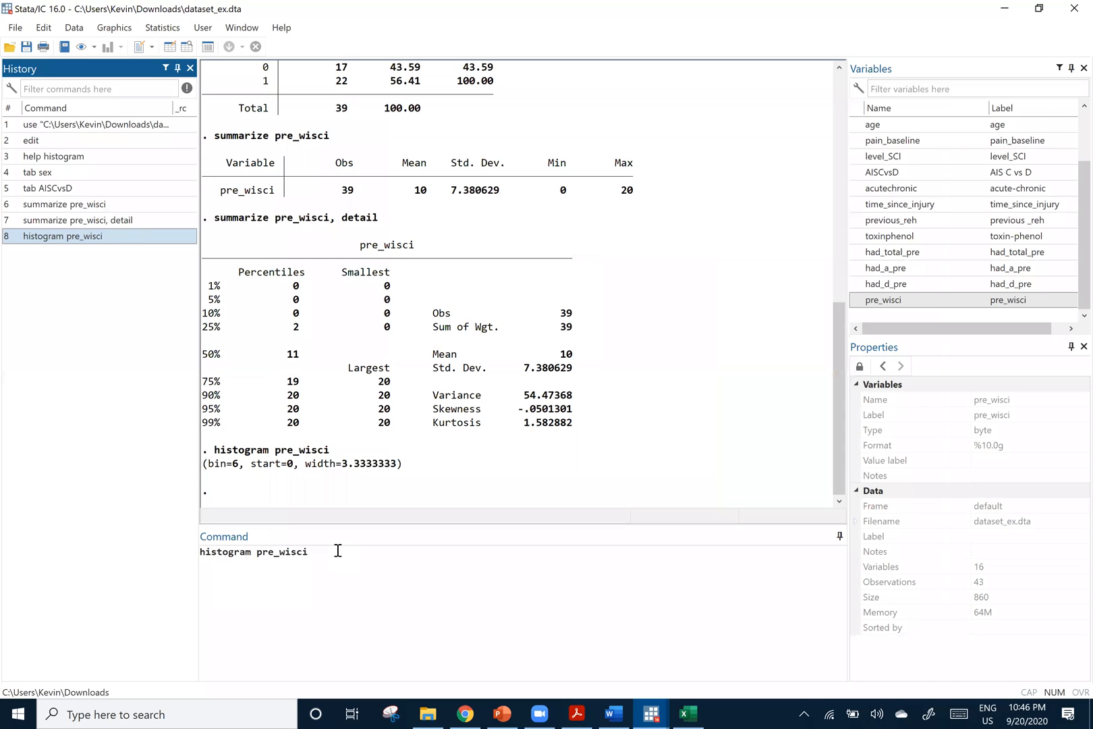
Redraw the pre_wisci histogram with a normal curve using histogram pre_wisci, normal, and minimize the graph after viewing it
left_click(338, 552)
type(", normal")
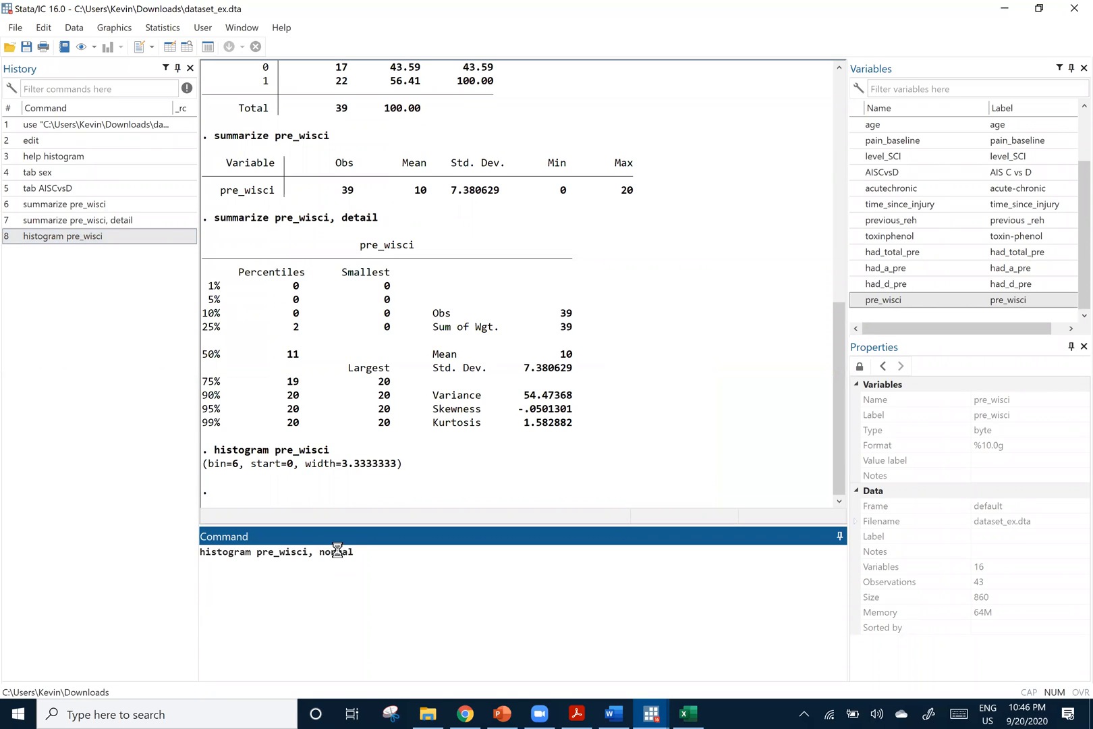
key("Return")
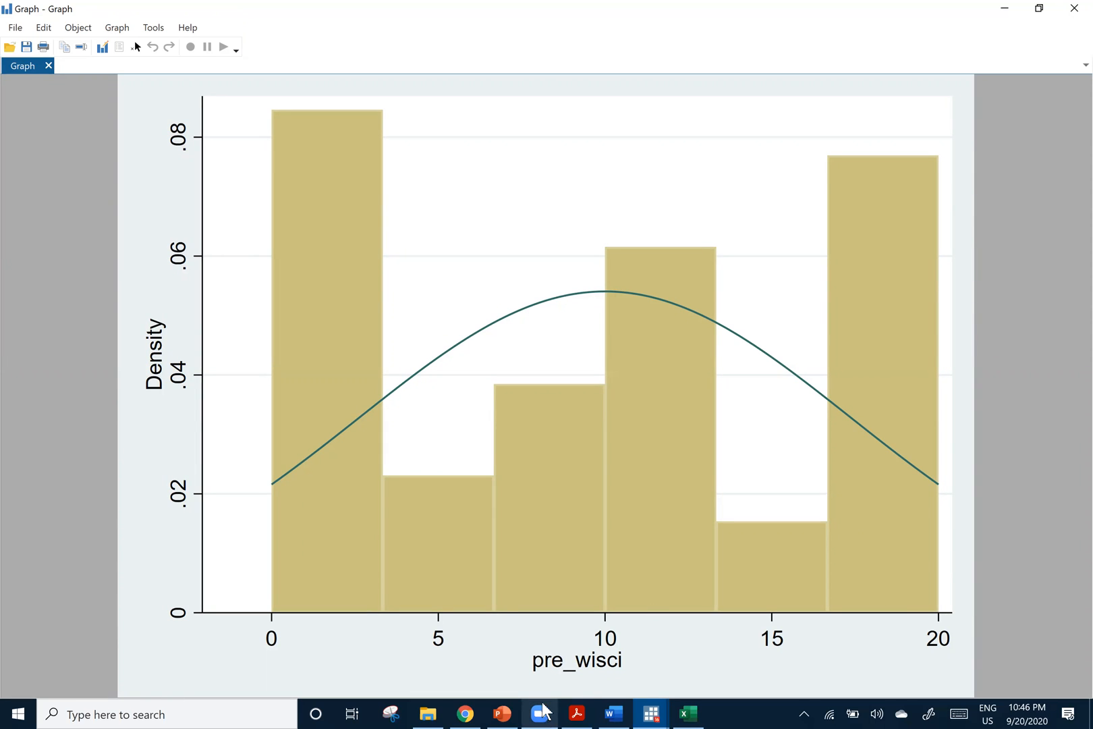
mouse_move(540, 713)
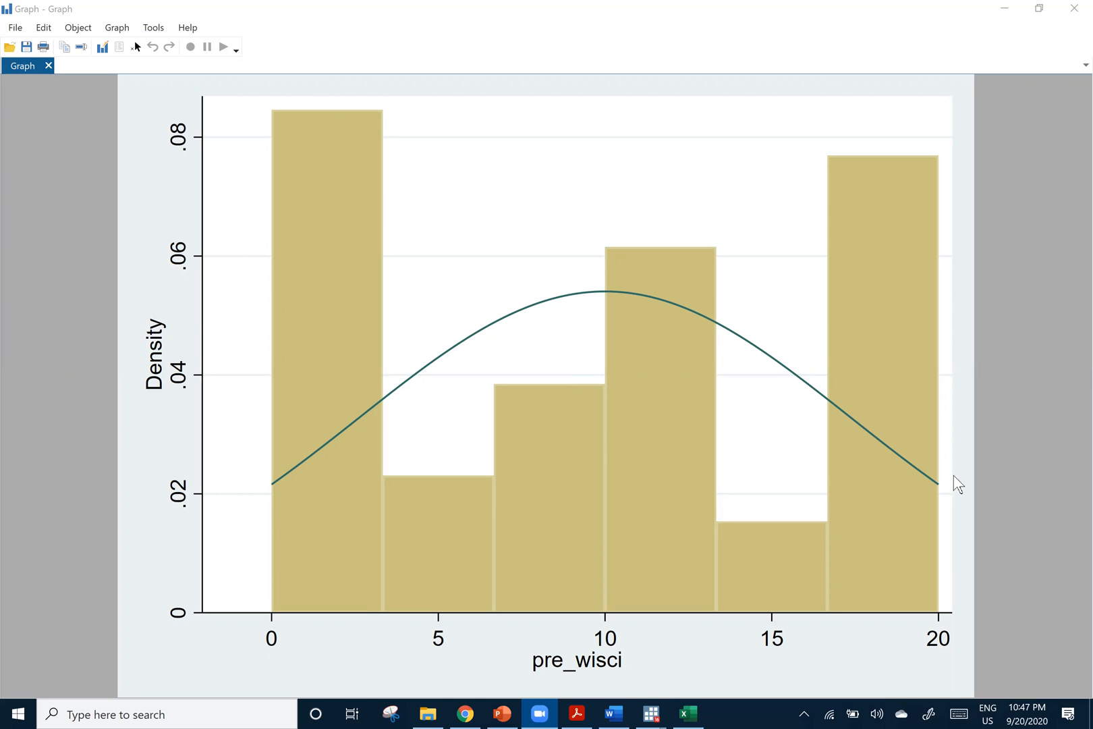
left_click(1003, 10)
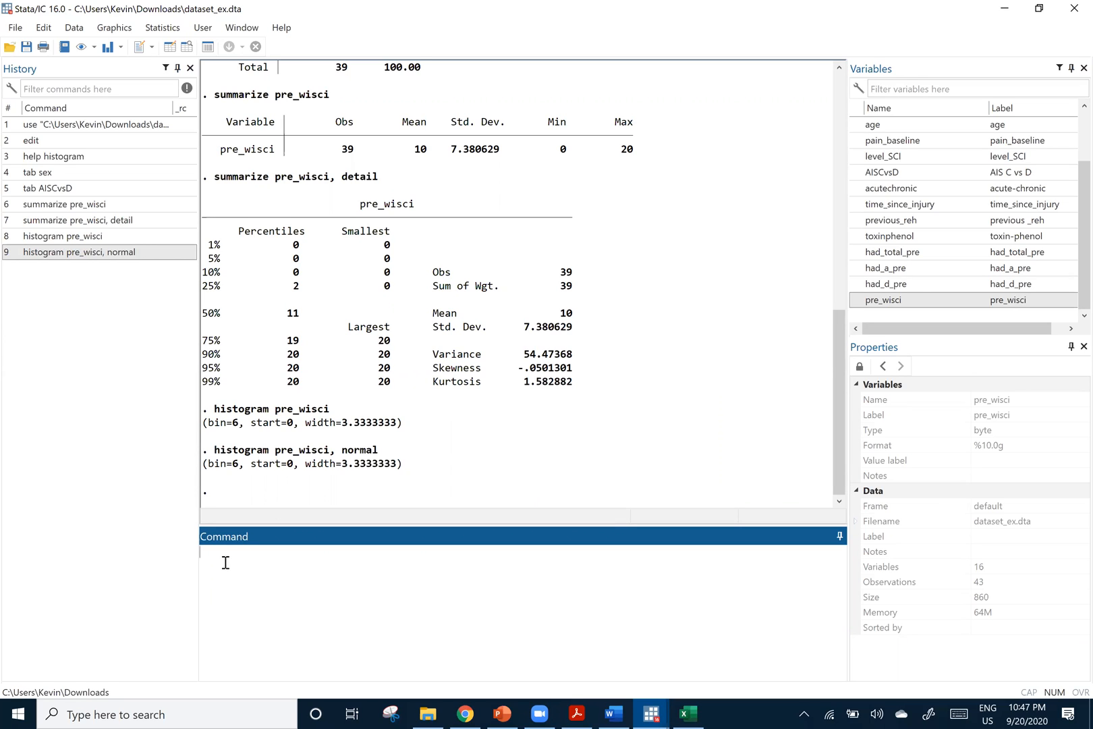
Close the density graph and redraw the histogram on a frequency scale with histogram pre_wisci, normal freq
left_click(79, 255)
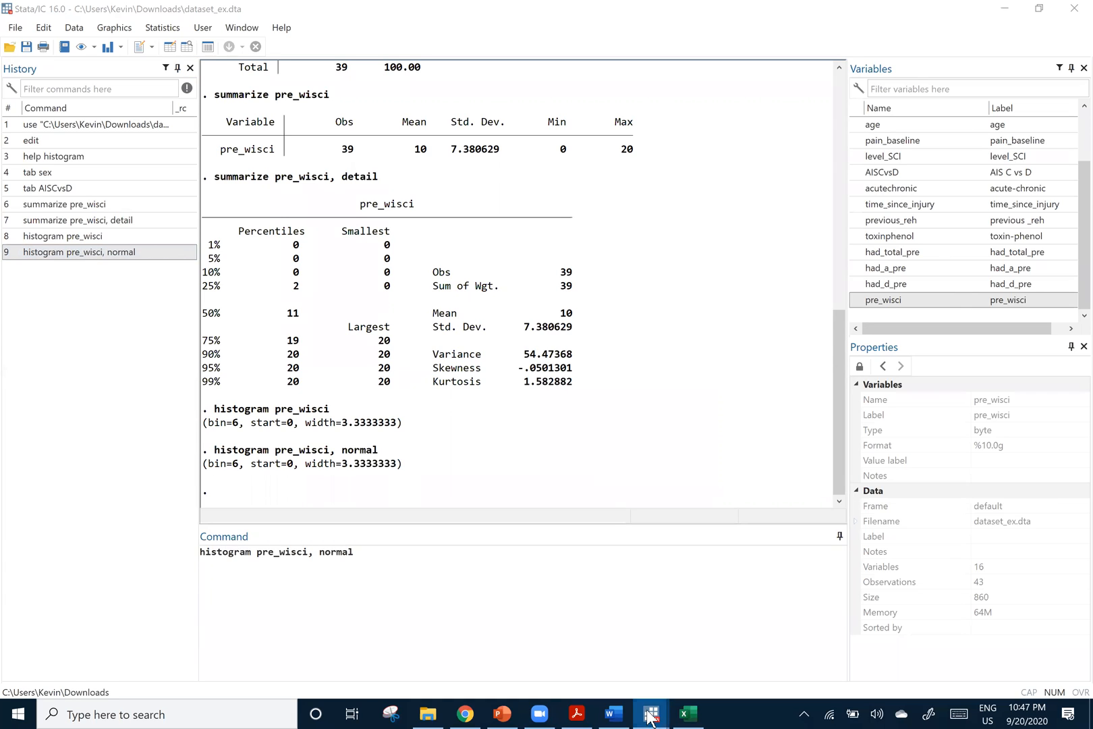
mouse_move(651, 713)
left_click(870, 637)
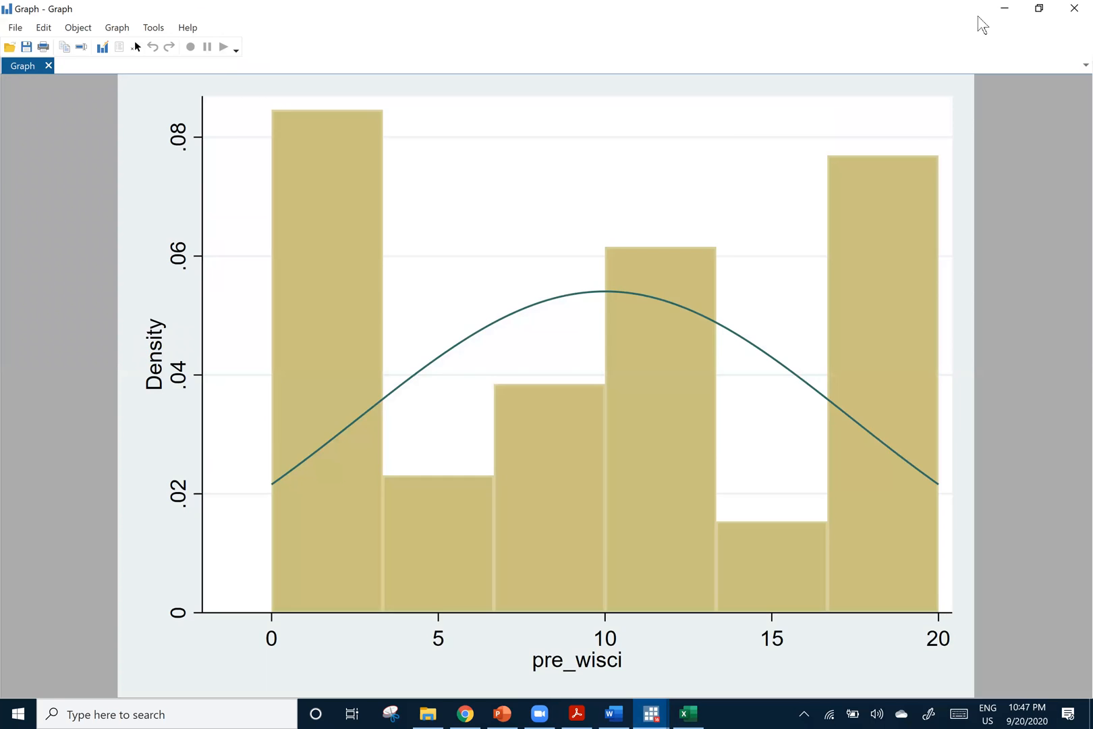
left_click(1074, 8)
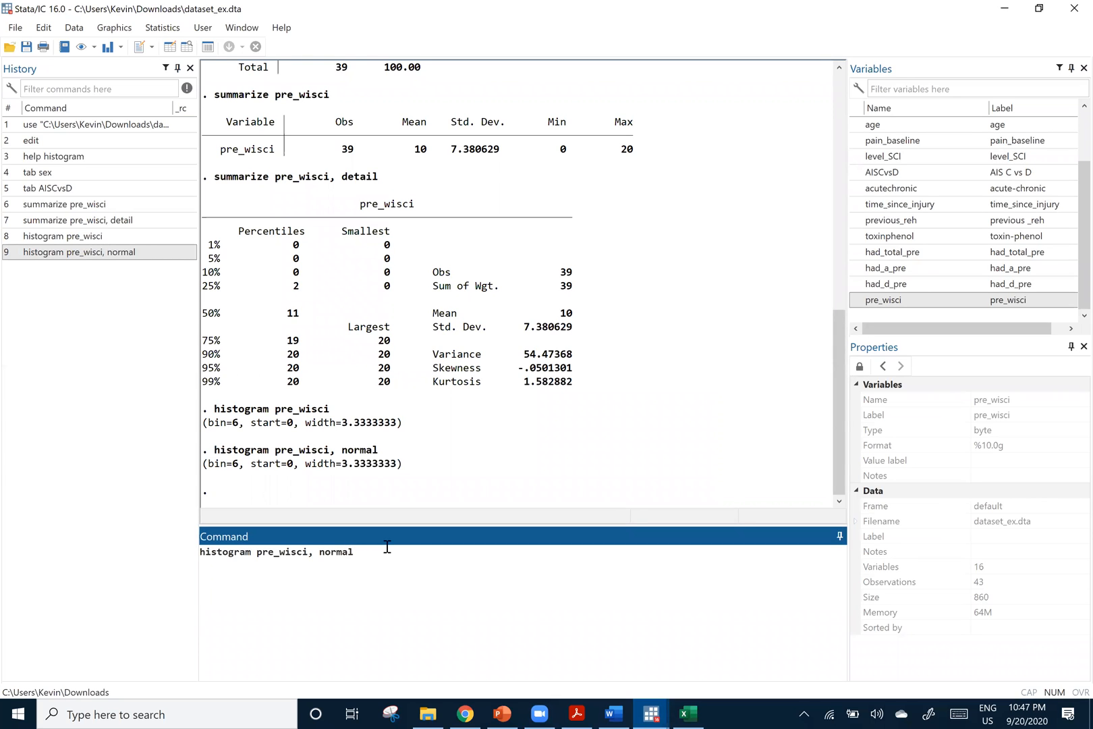
type("freq")
key("Return")
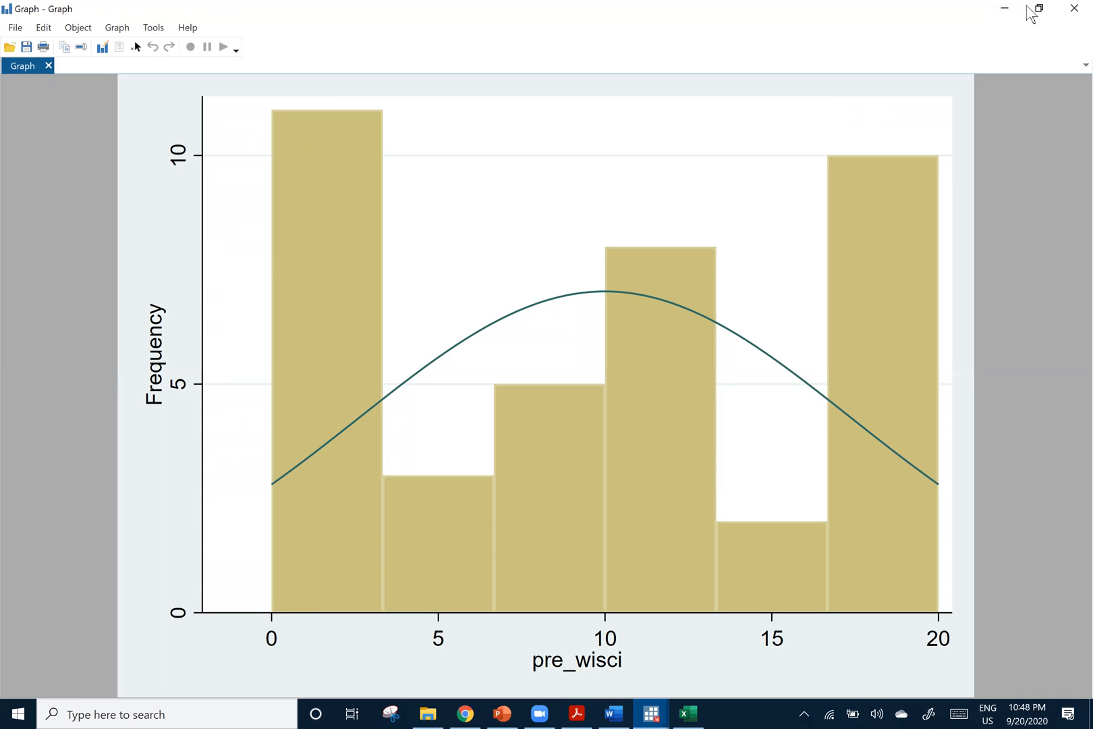
Replace the recalled histogram command with swilk pre_wisci and run the Shapiro-Wilk normality test
left_click(101, 269)
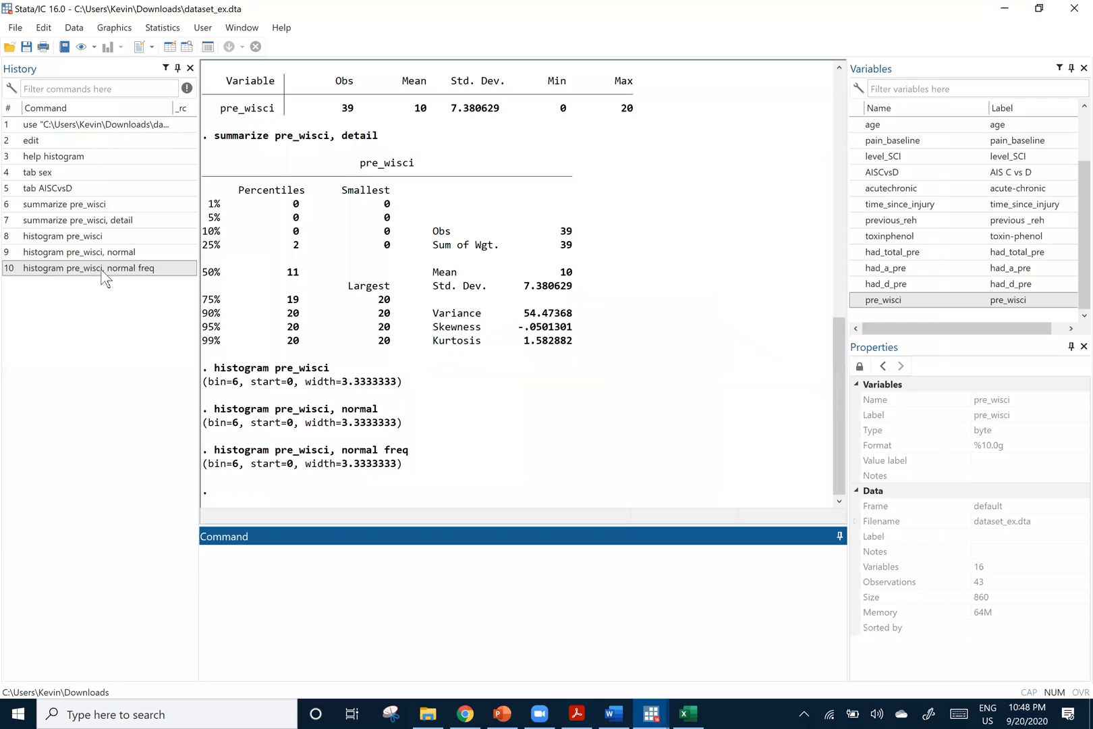
left_click_drag(407, 557, 362, 549)
left_click(391, 557)
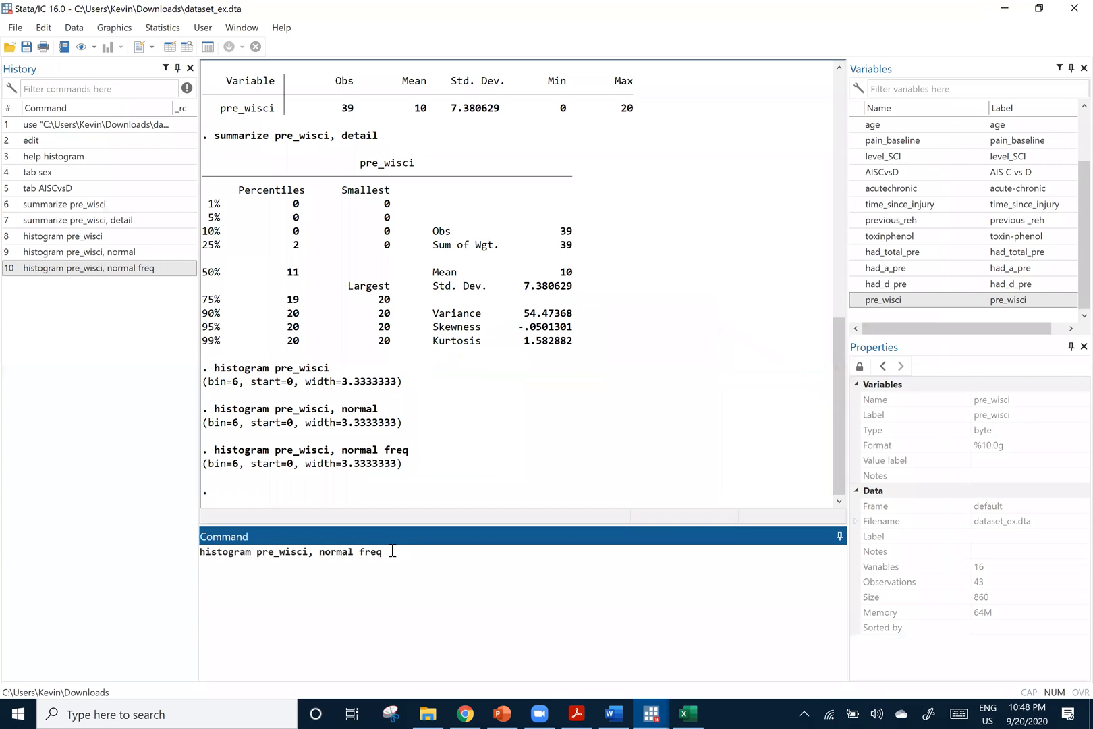
left_click_drag(393, 554, 174, 553)
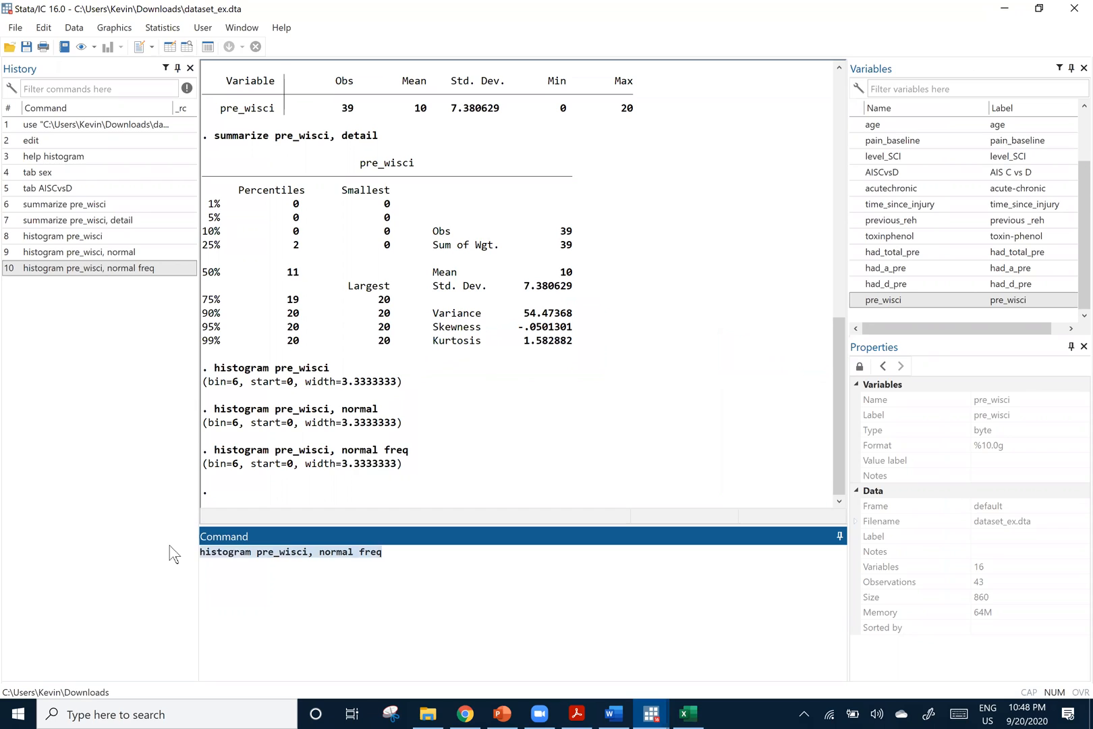
type("swilk")
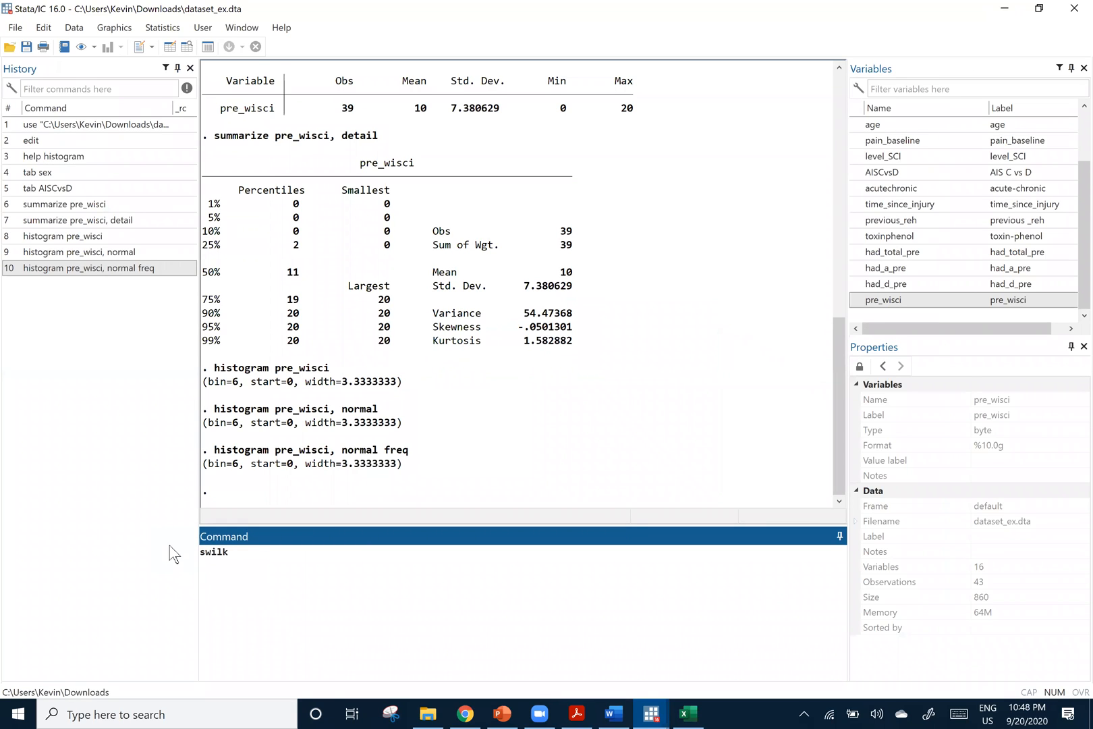
double_click(865, 300)
left_click(312, 548)
key("Return")
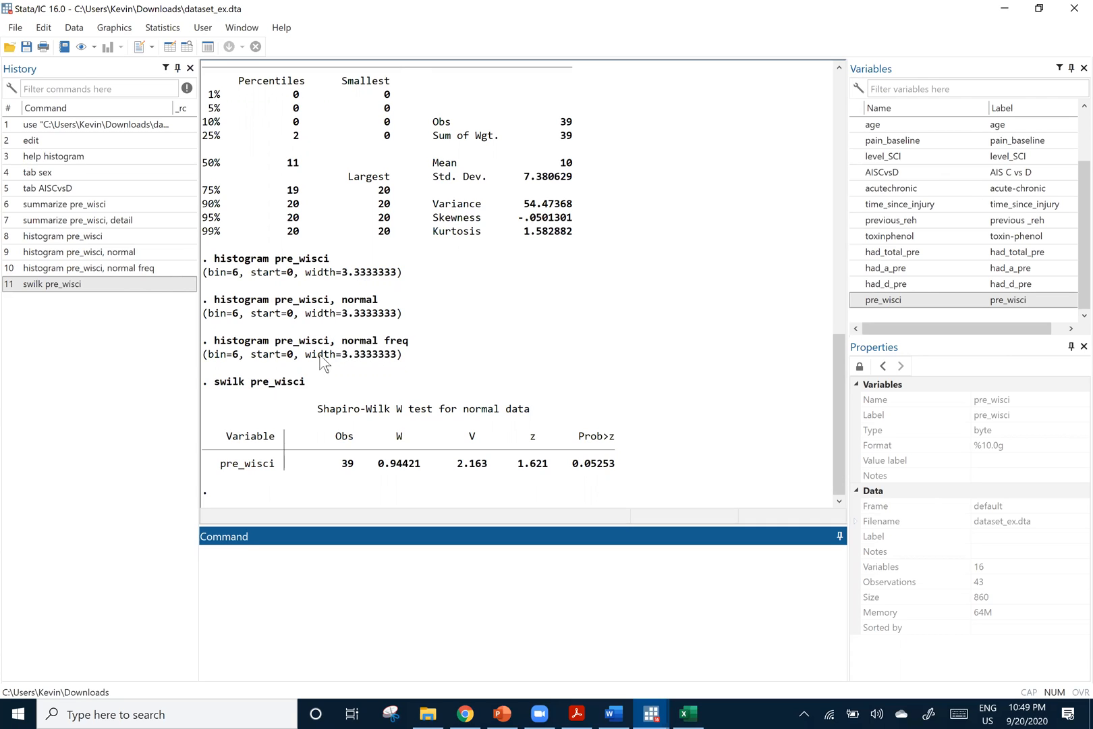
Examine the 50th percentile in the detailed pre_wisci summary and look through the dataset's variable list
left_click(654, 713)
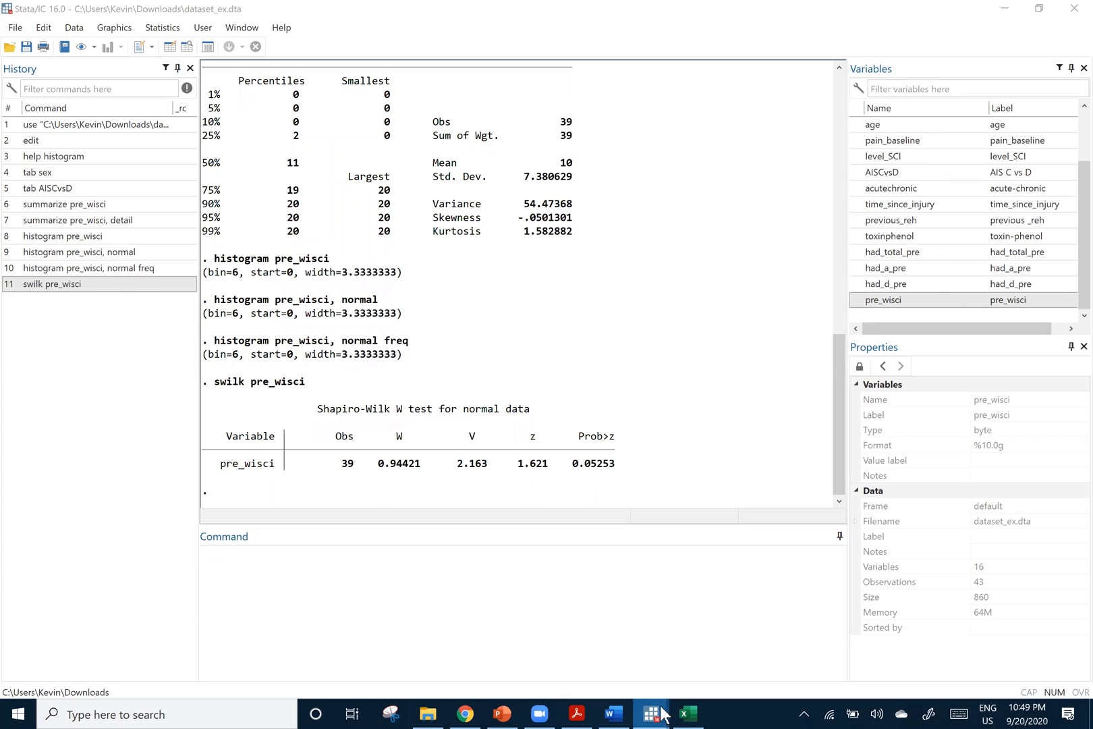
left_click(367, 567)
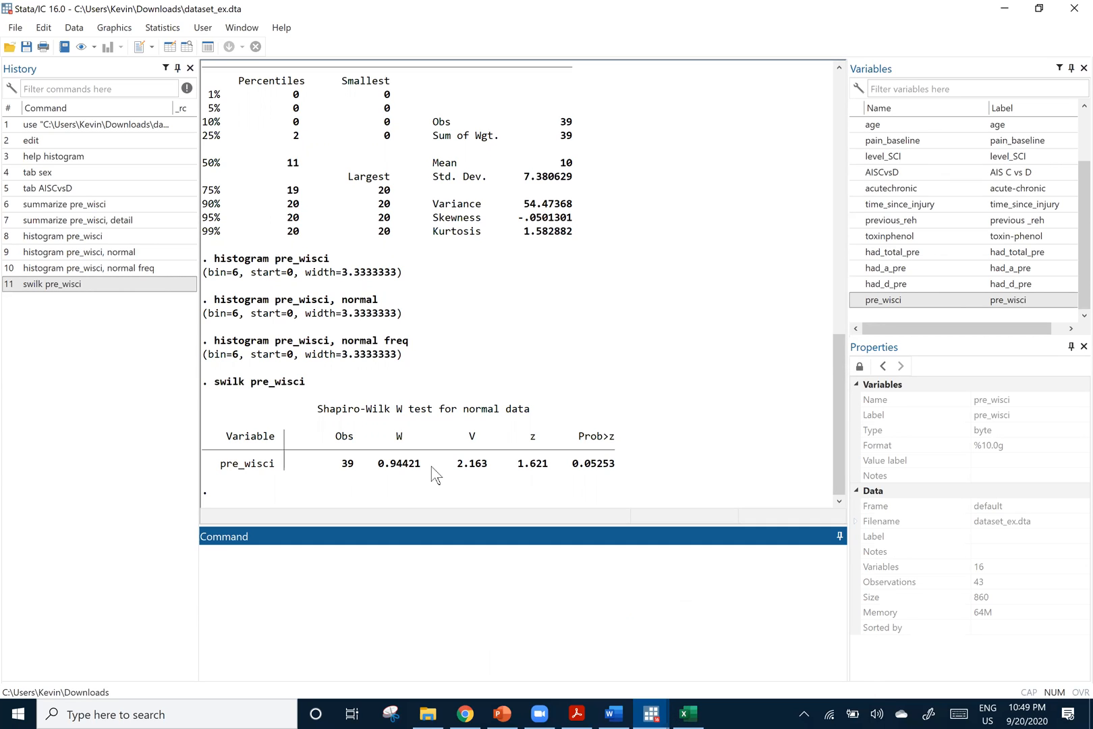
scroll(465, 409, "up", 1)
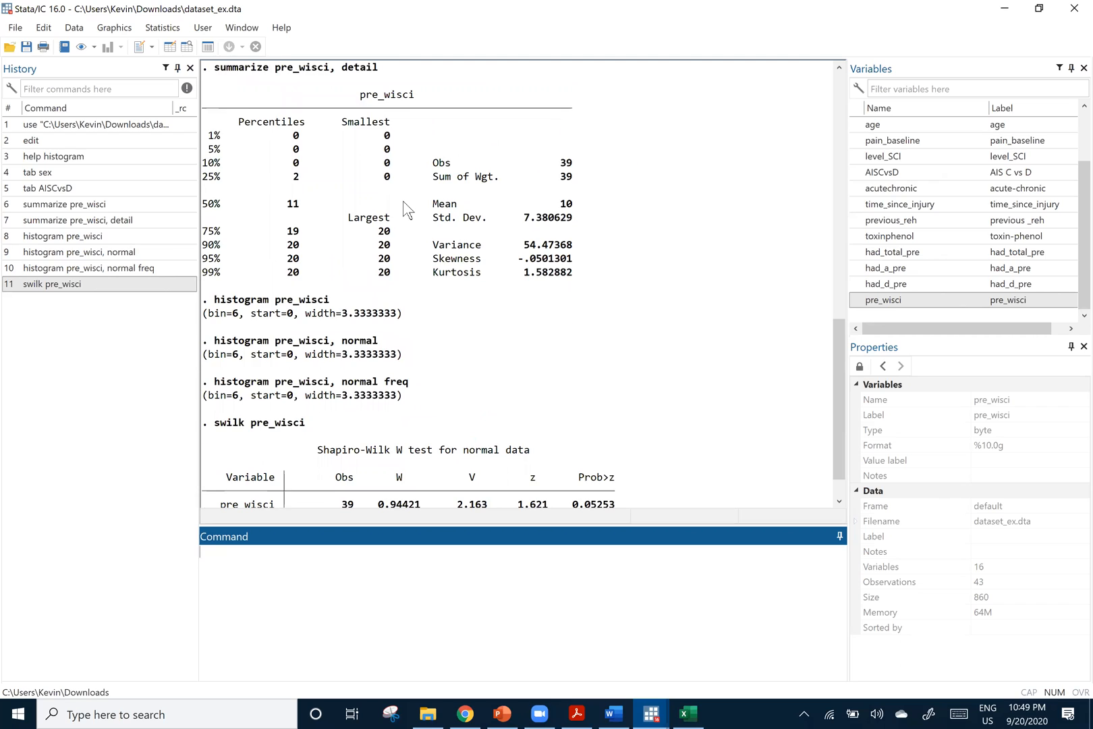
scroll(405, 209, "up", 3)
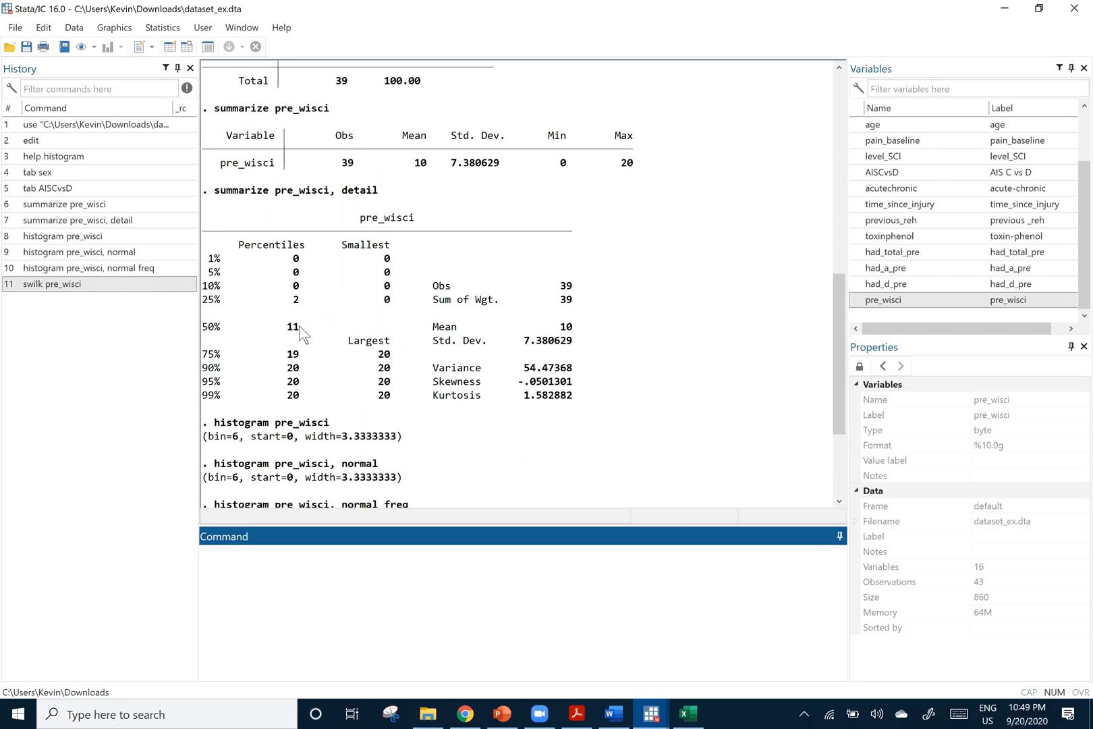
double_click(297, 326)
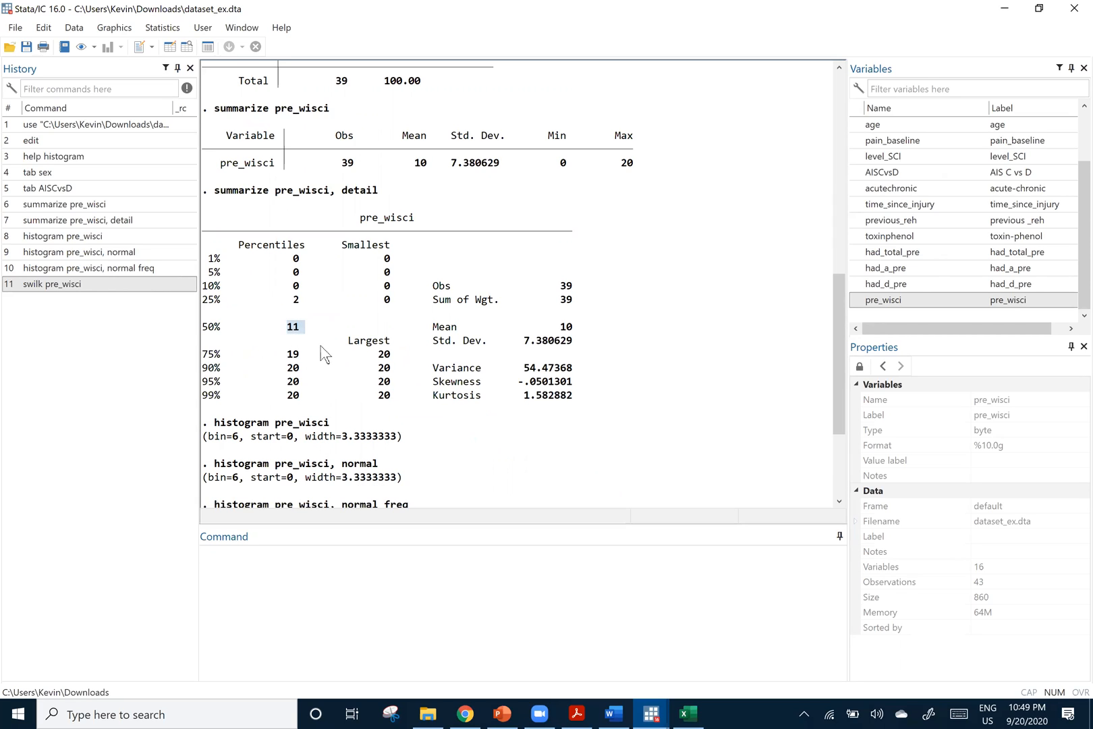
left_click(329, 415)
scroll(947, 221, "up", 2)
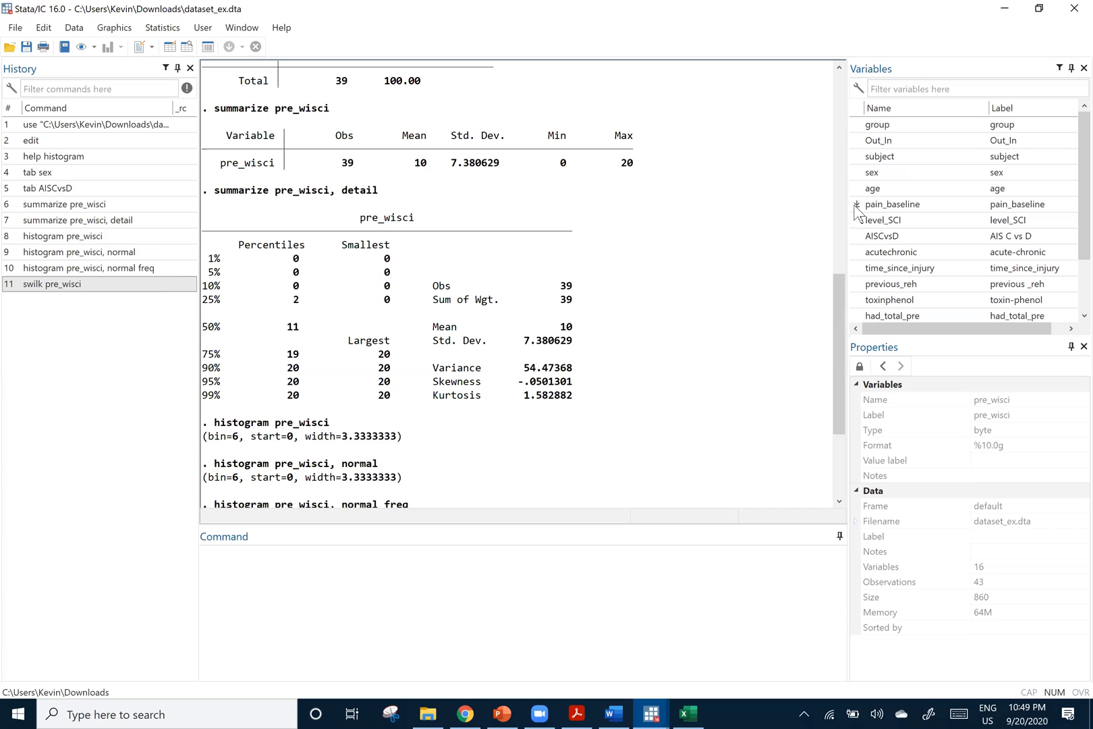
scroll(947, 236, "down", 1)
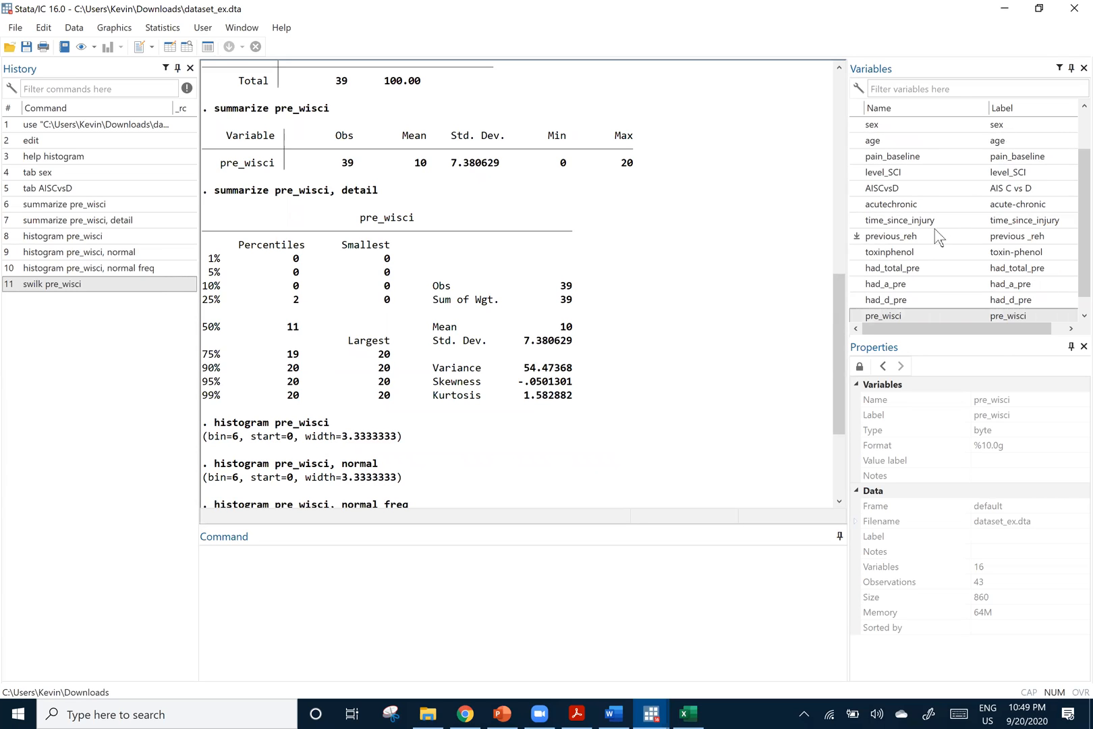
scroll(940, 237, "down", 1)
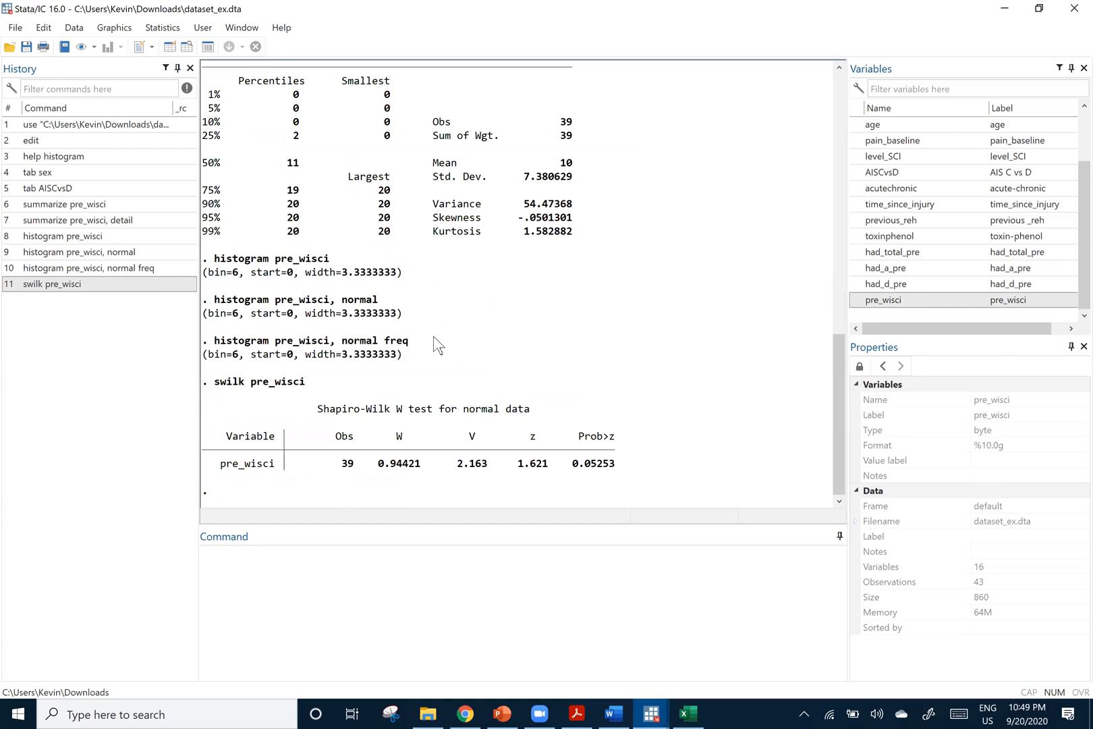
Compare the detailed pre_wisci summary with the Shapiro-Wilk output, and review the earlier sex and AISCvsD frequency tables
scroll(437, 347, "up", 2)
left_click(370, 560)
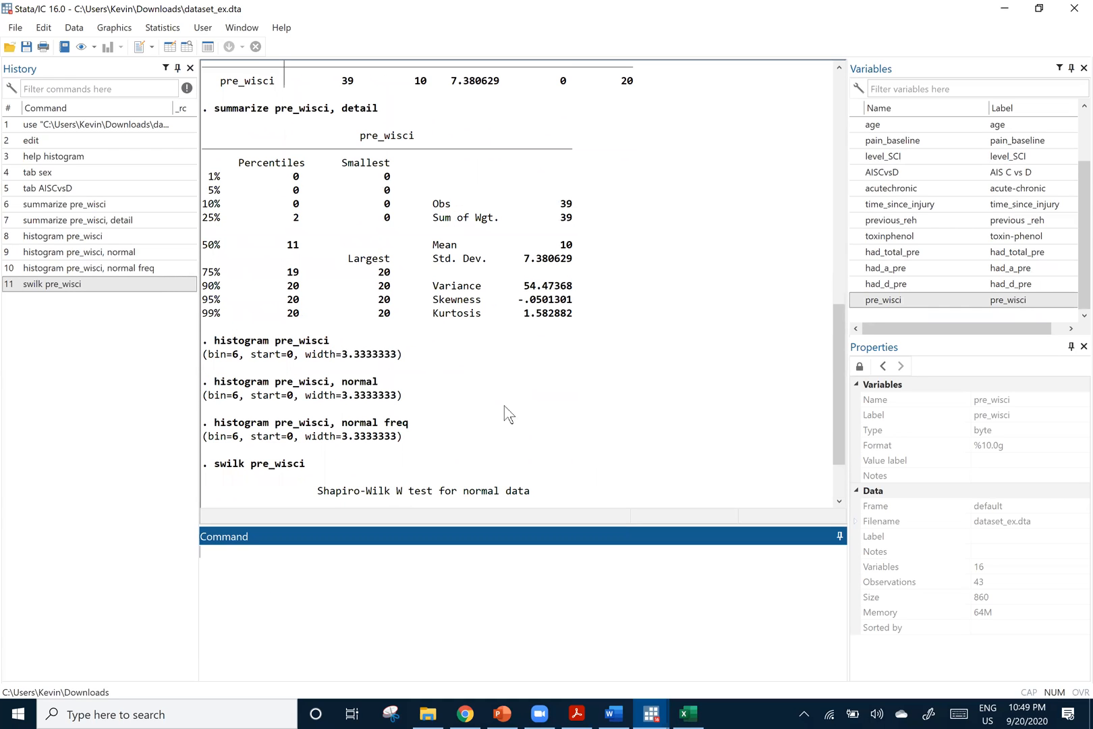
scroll(516, 378, "up", 2)
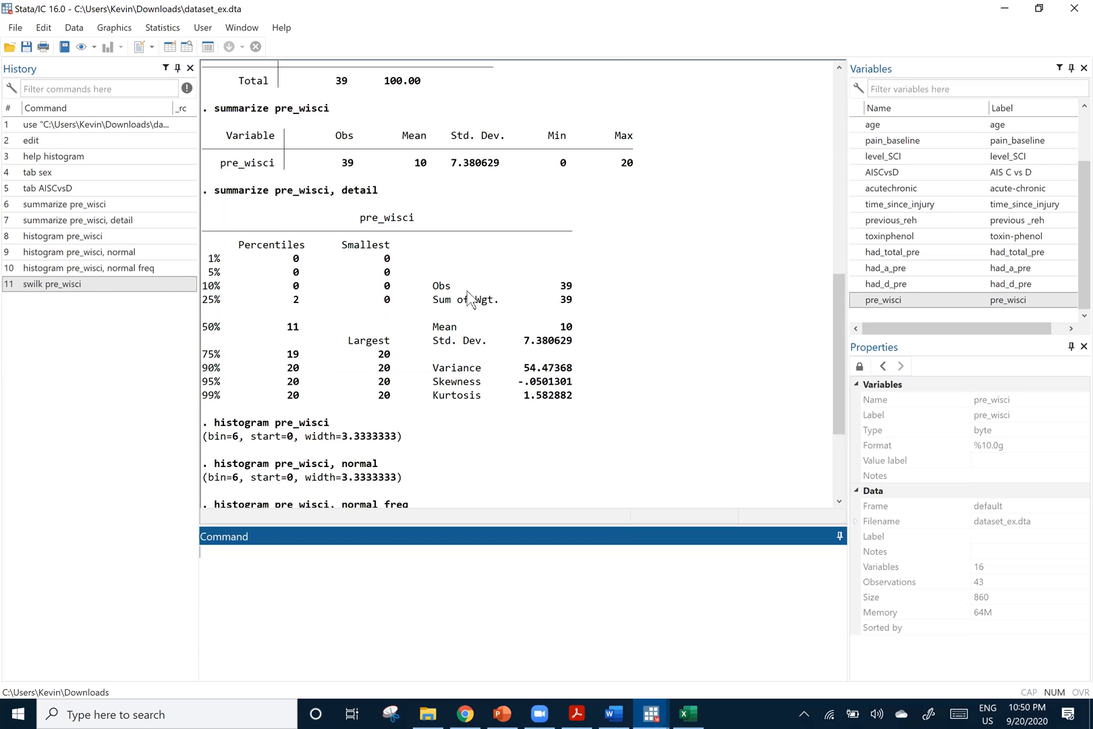
scroll(470, 297, "down", 1)
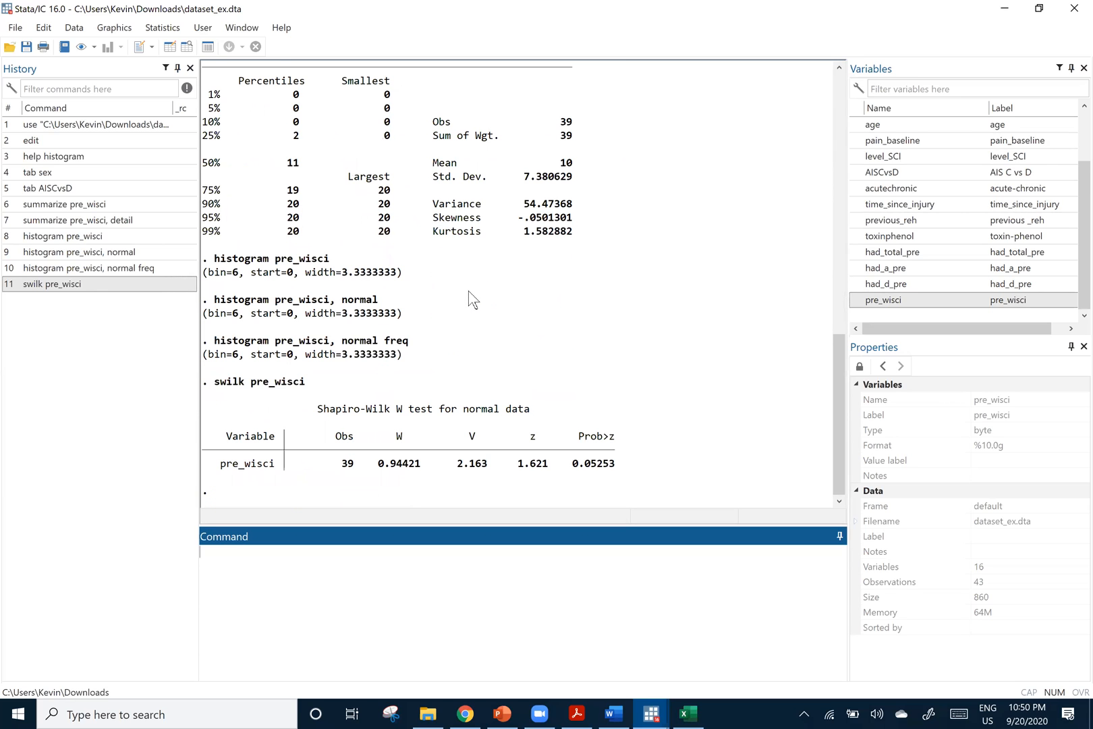
scroll(471, 298, "up", 4)
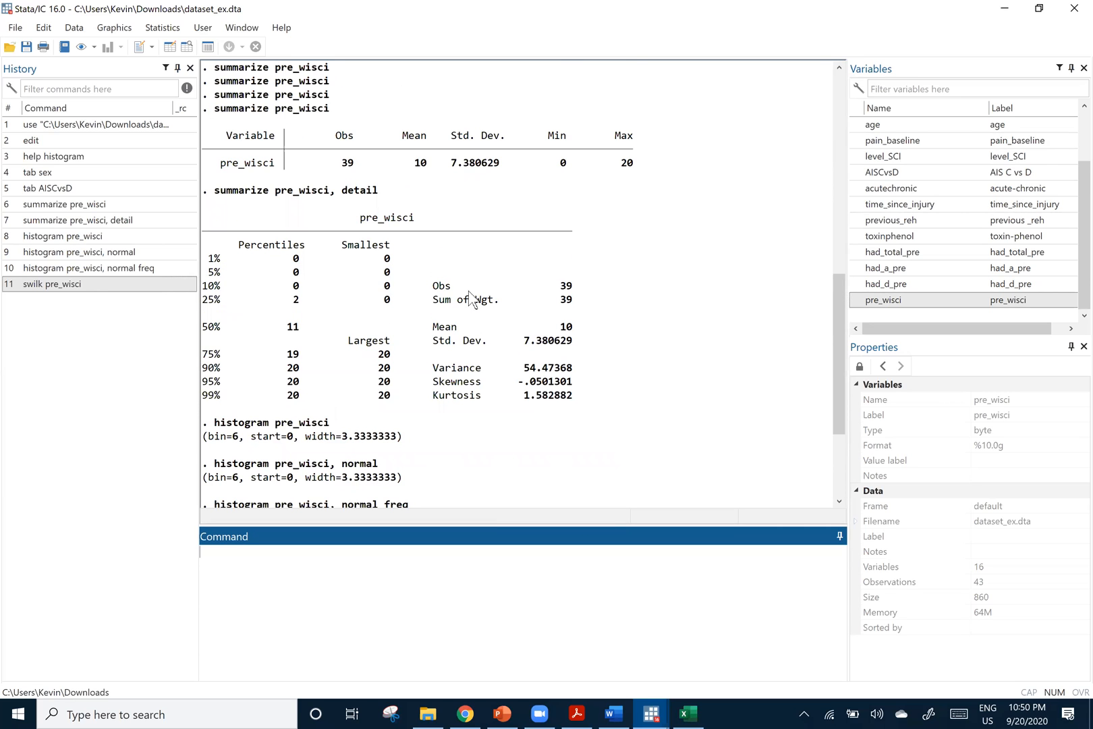
scroll(471, 298, "down", 1)
scroll(470, 297, "up", 1)
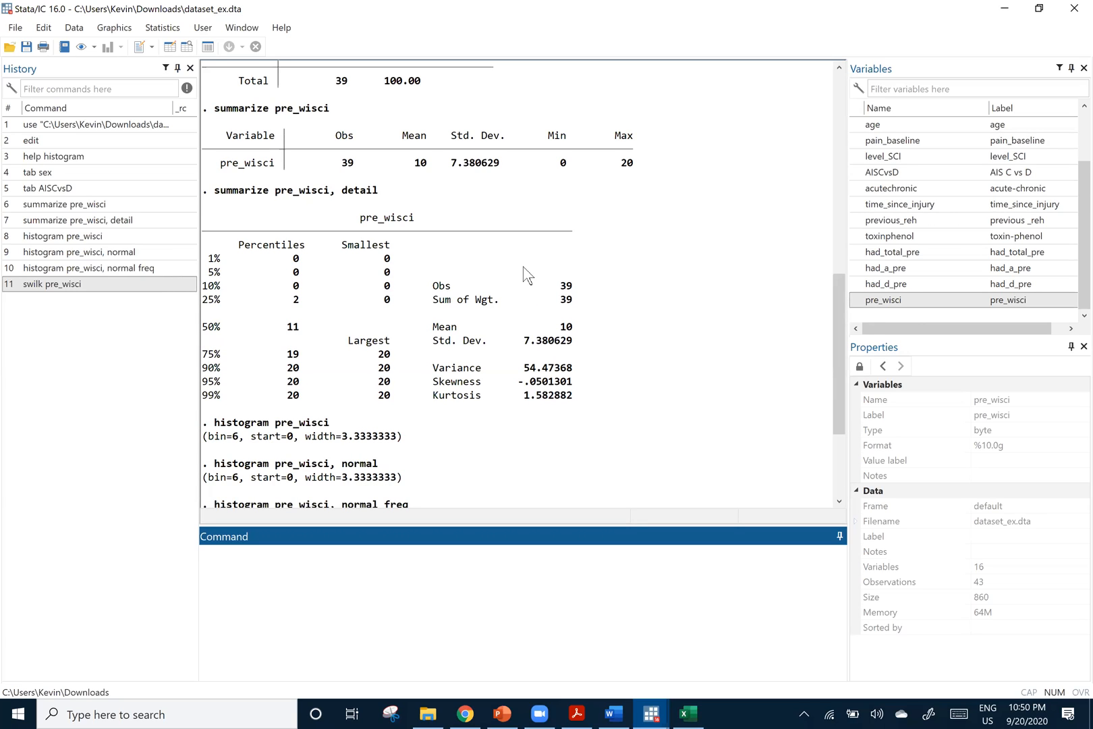
scroll(330, 229, "up", 8)
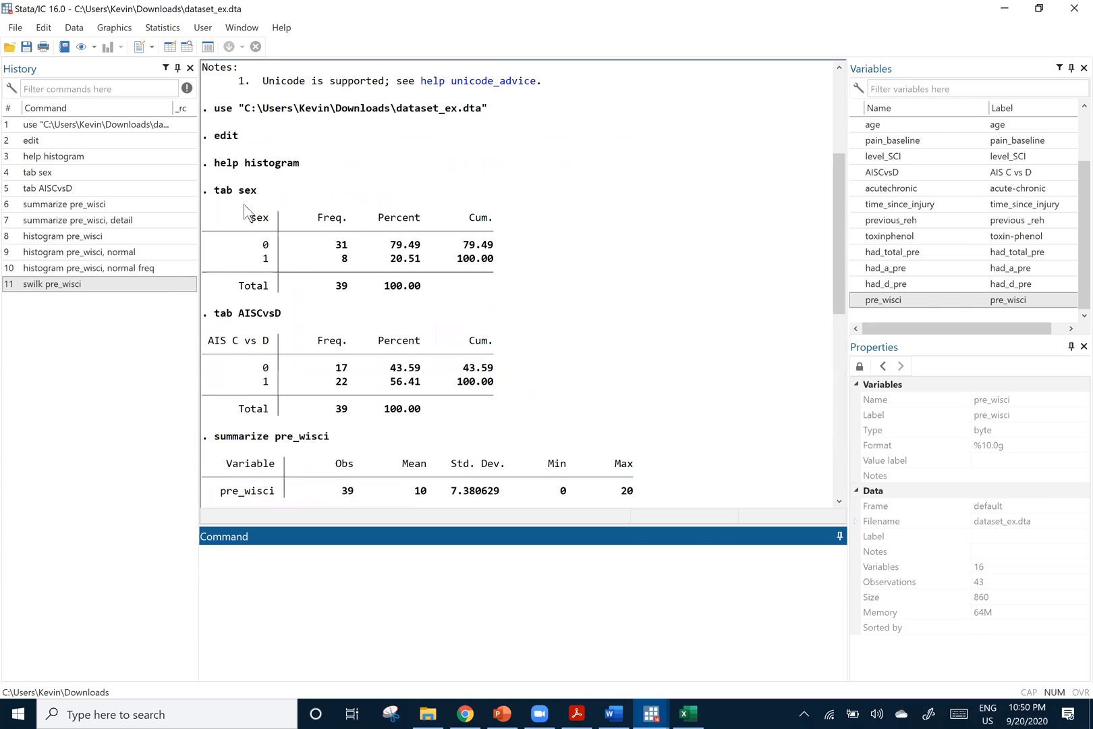
scroll(372, 341, "down", 2)
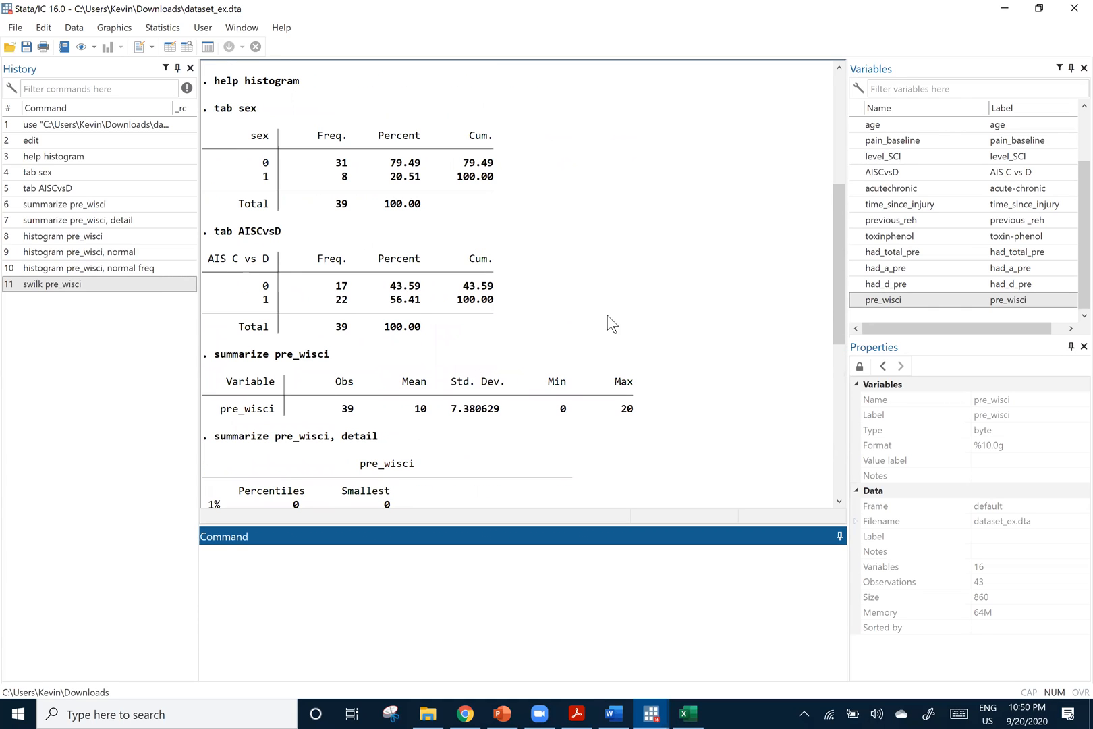
Switch to KP_example_2_supp.docx in Word and review the demographic and clinical characteristics in Supplementary table S2
left_click(613, 715)
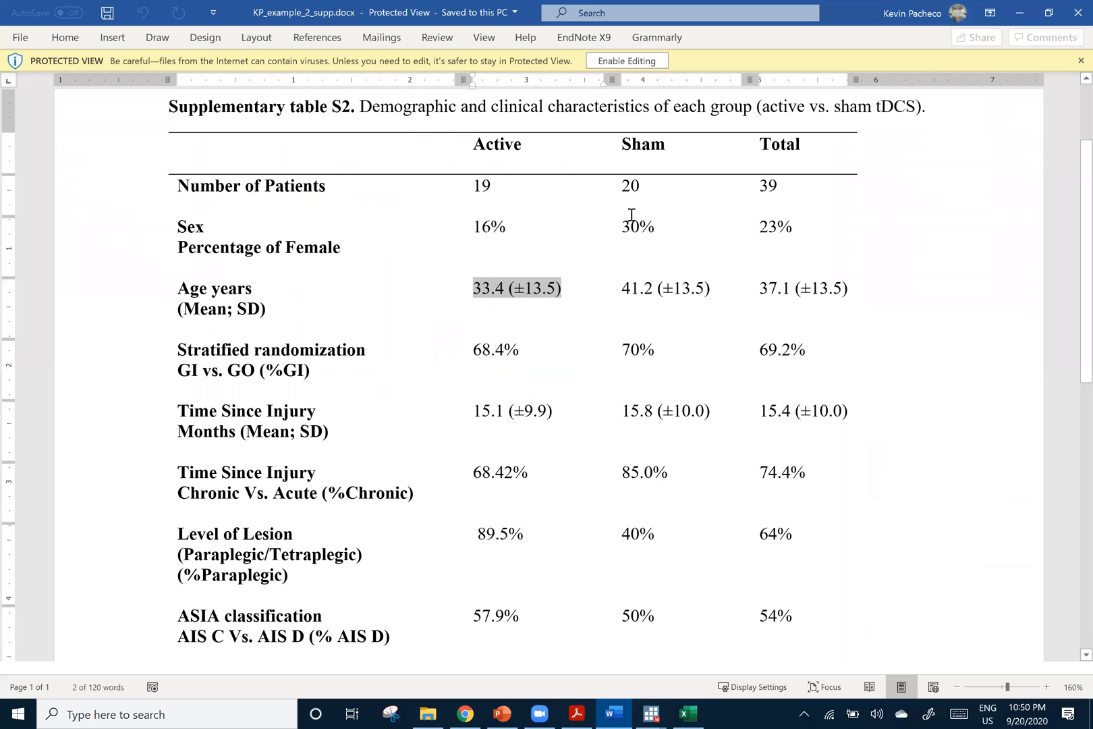
left_click(922, 248)
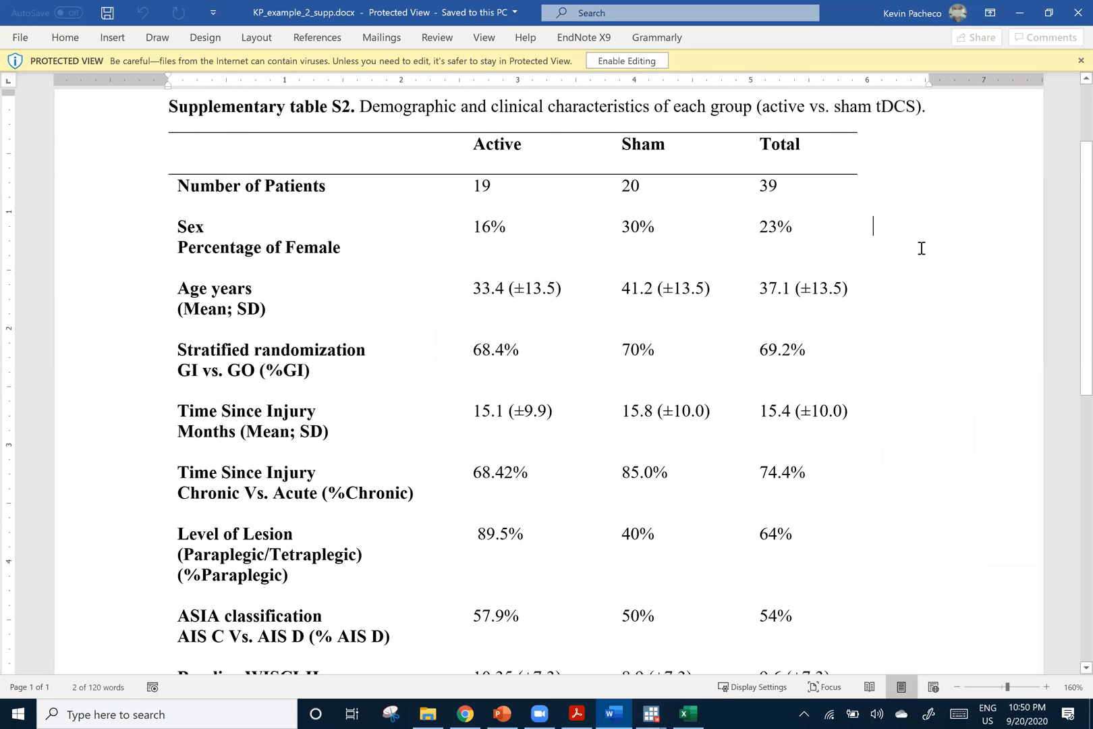
scroll(922, 248, "down", 3)
scroll(924, 251, "up", 5)
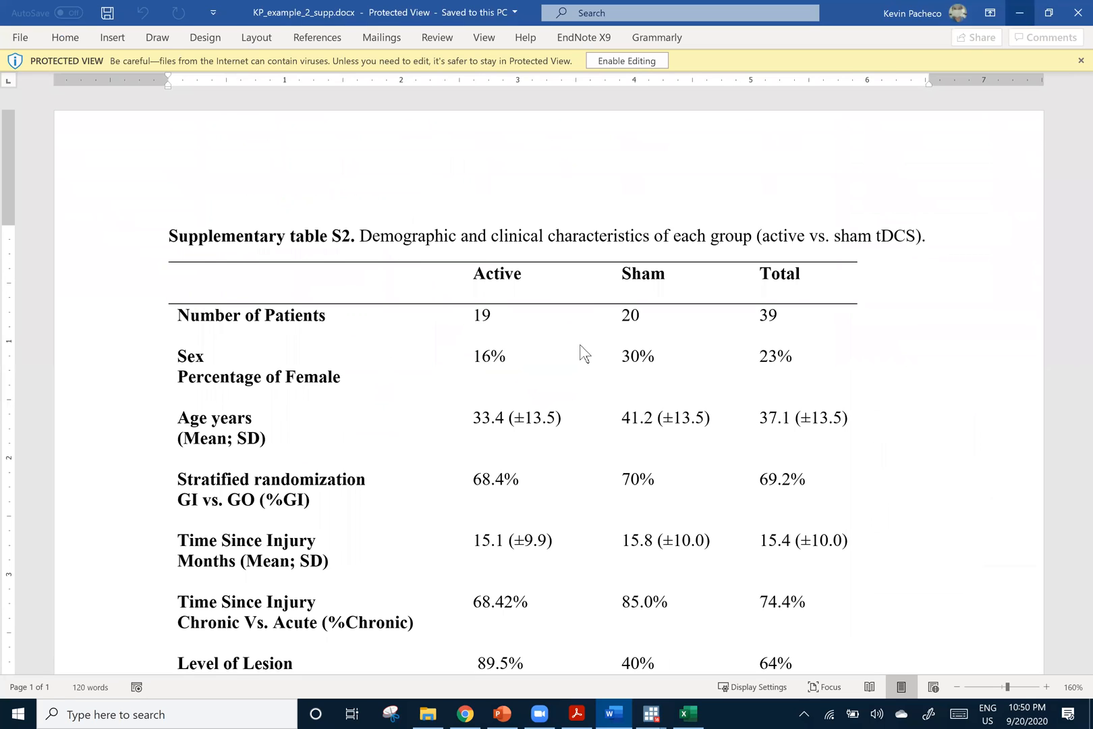
Return to Stata and review the pre_wisci results through to the Shapiro-Wilk test
key("alt+Tab")
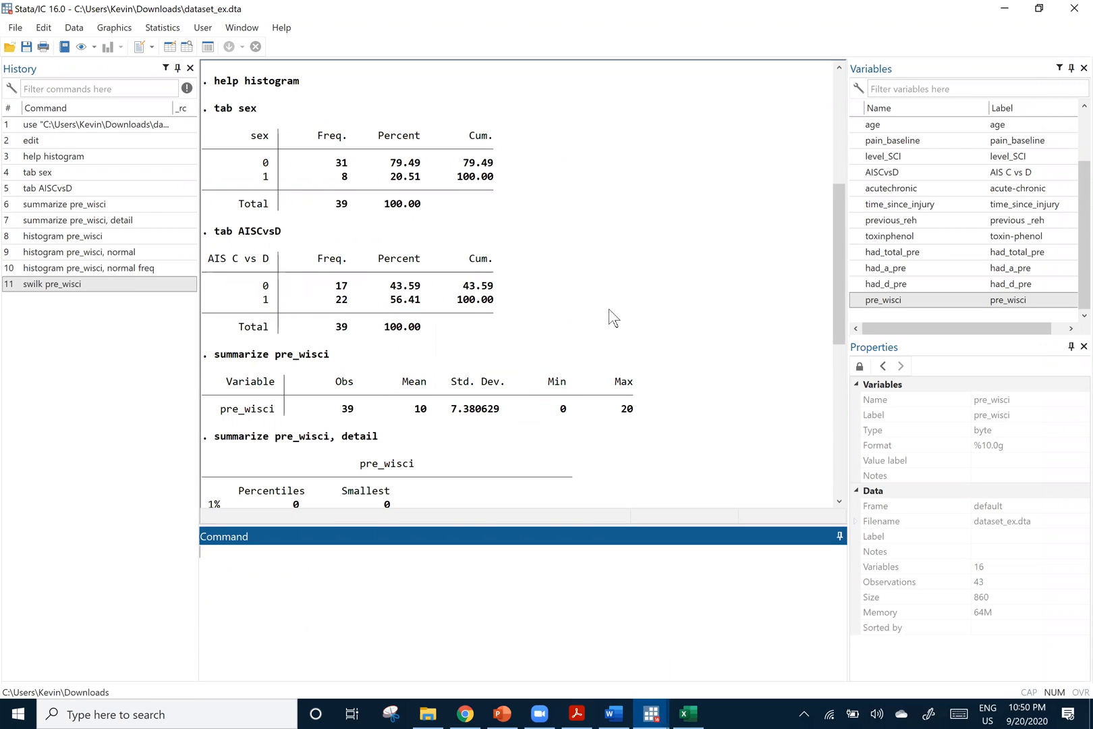
scroll(690, 303, "down", 7)
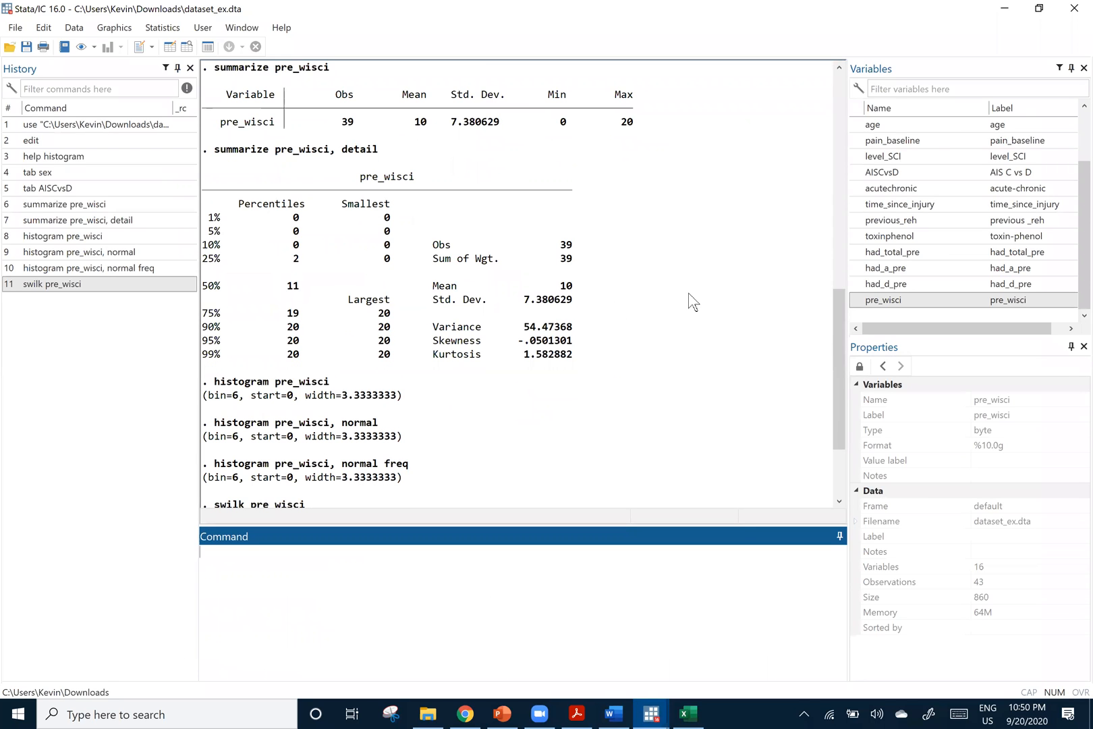
scroll(689, 302, "down", 3)
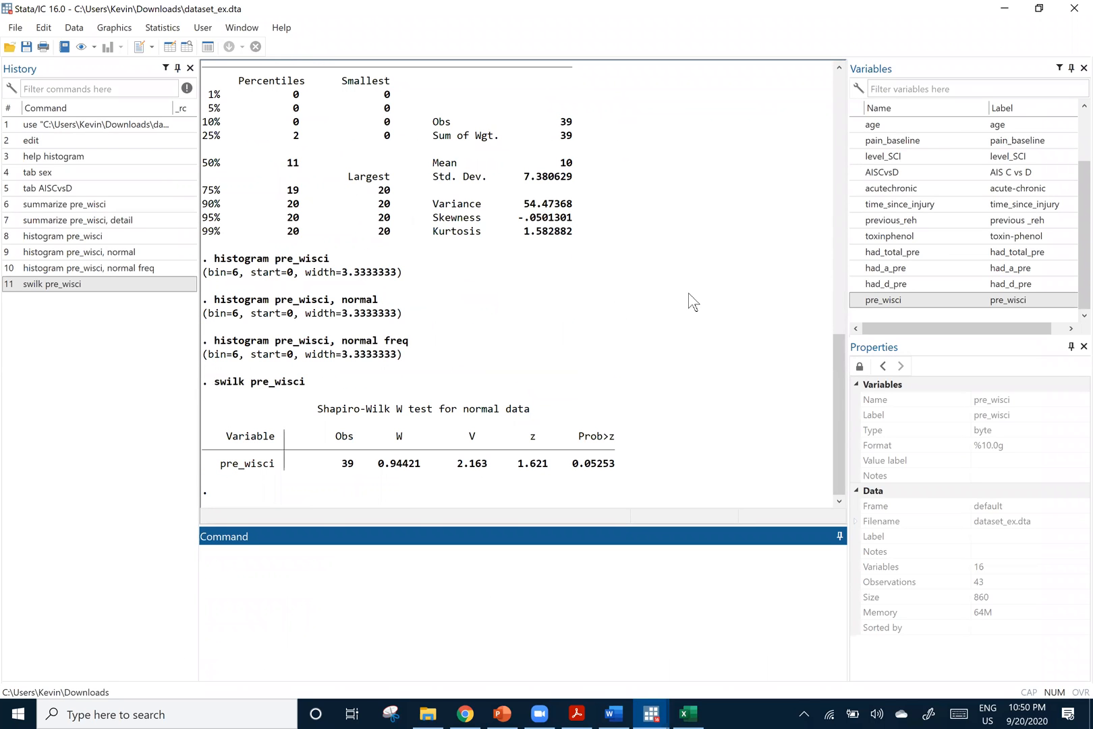
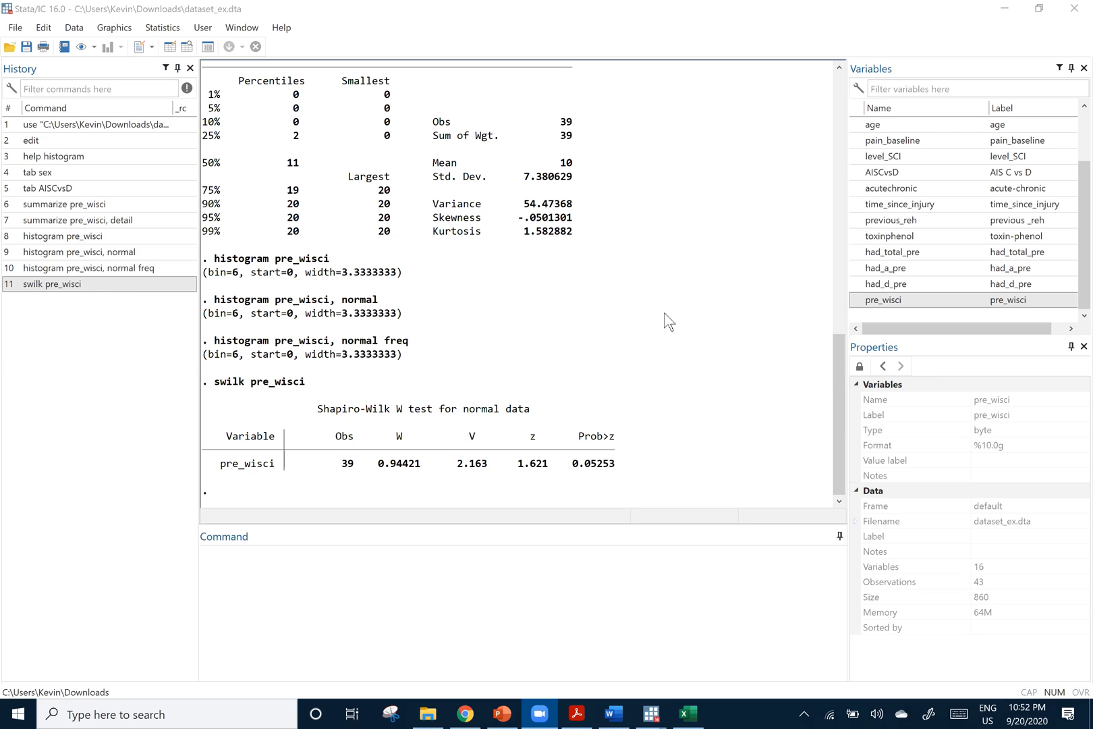
Review the earlier sex, AISCvsD and pre_wisci tables, ending back at the Shapiro-Wilk output
scroll(669, 321, "up", 5)
scroll(668, 321, "up", 4)
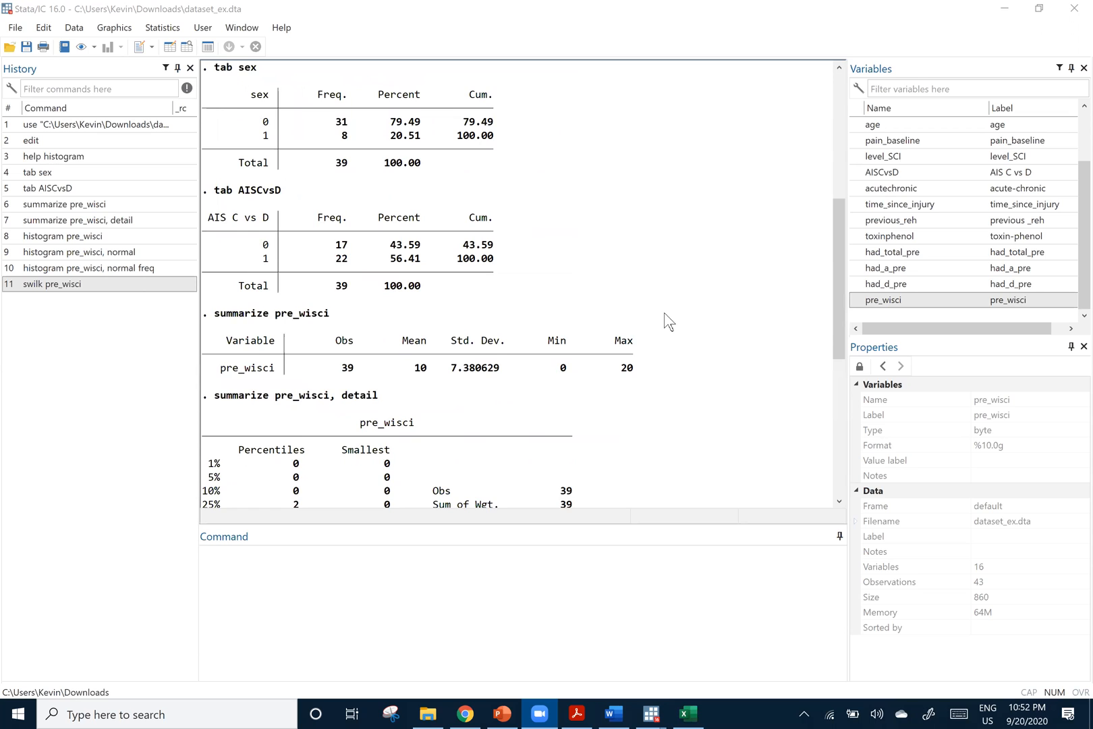
scroll(669, 321, "up", 1)
scroll(669, 321, "down", 8)
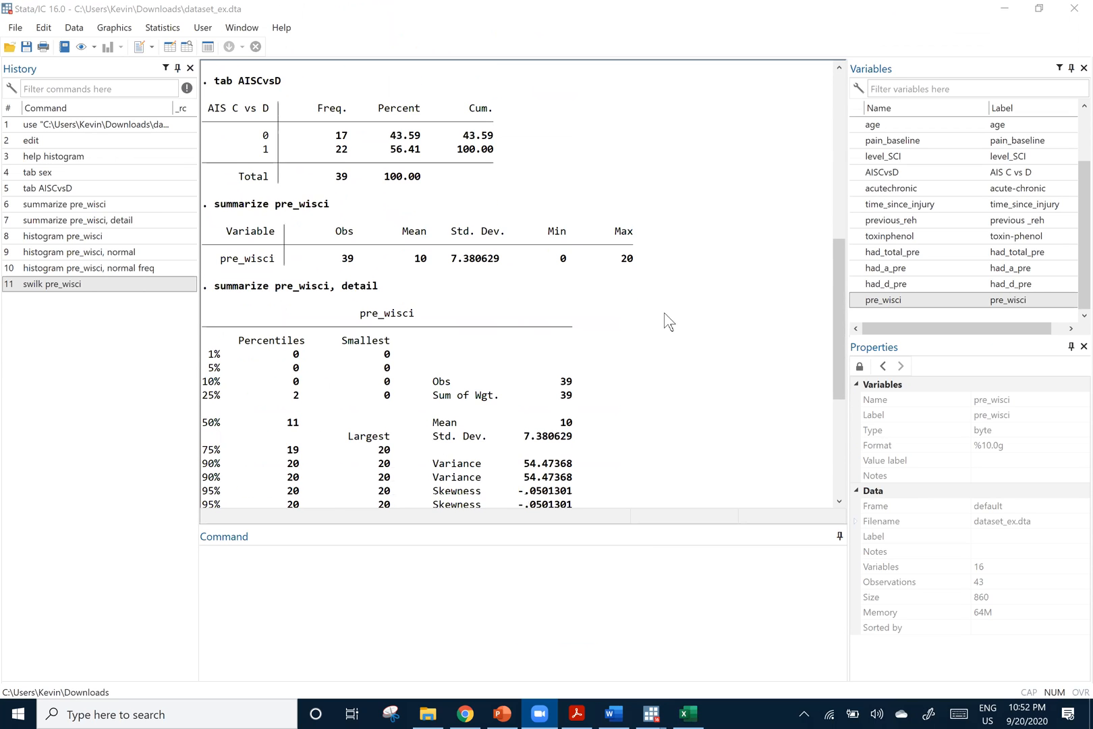
scroll(669, 321, "down", 2)
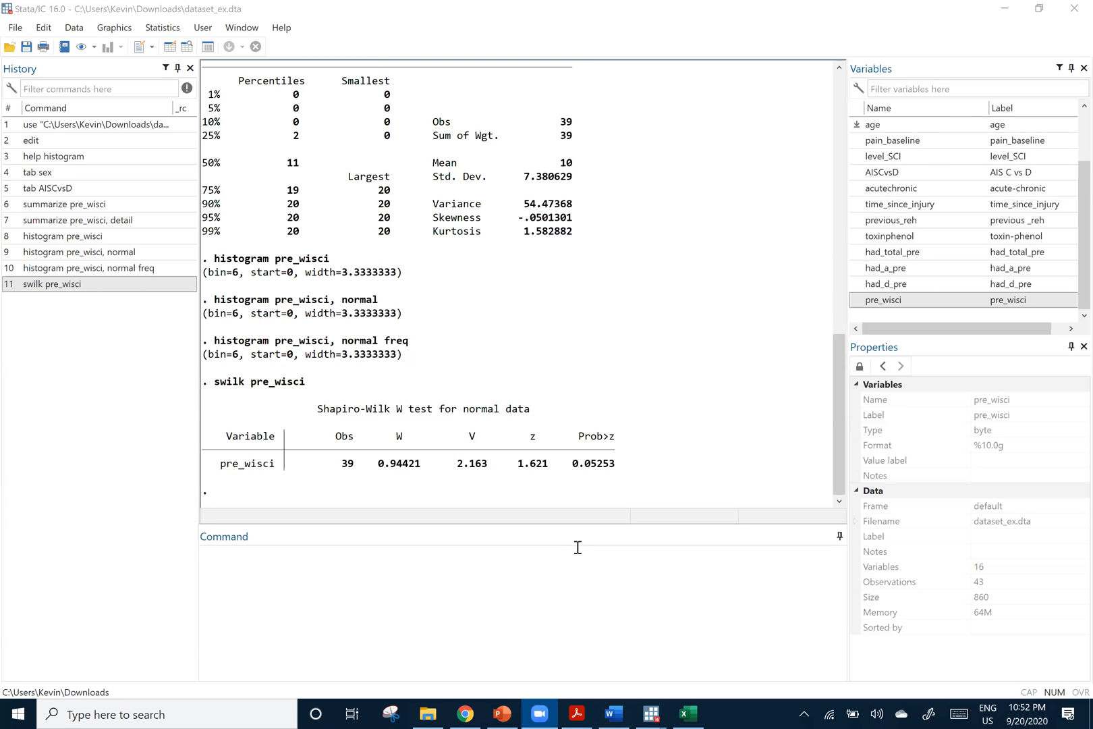
left_click(171, 47)
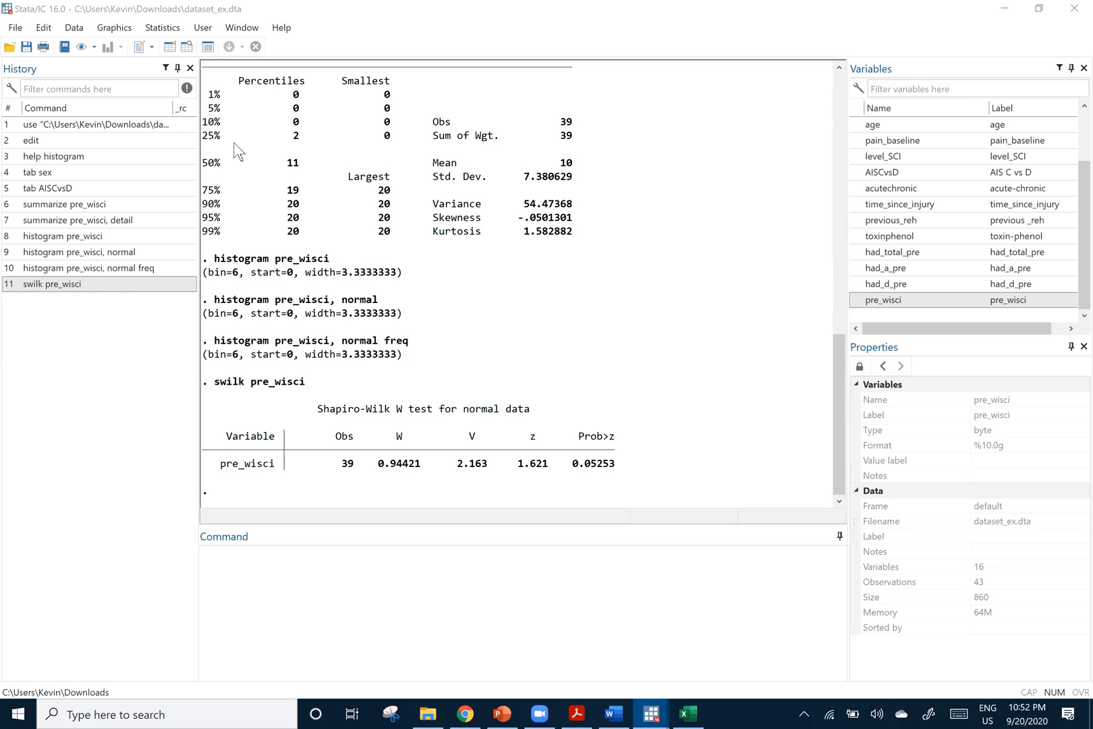
left_click(113, 27)
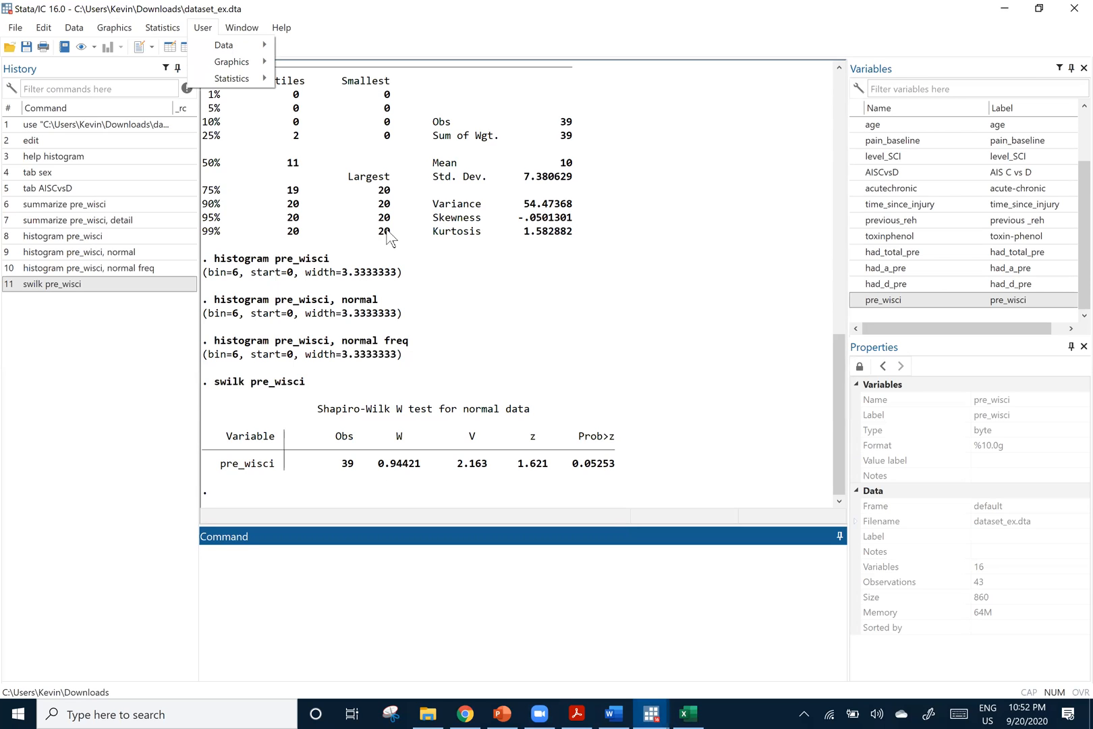
left_click(273, 265)
double_click(216, 261)
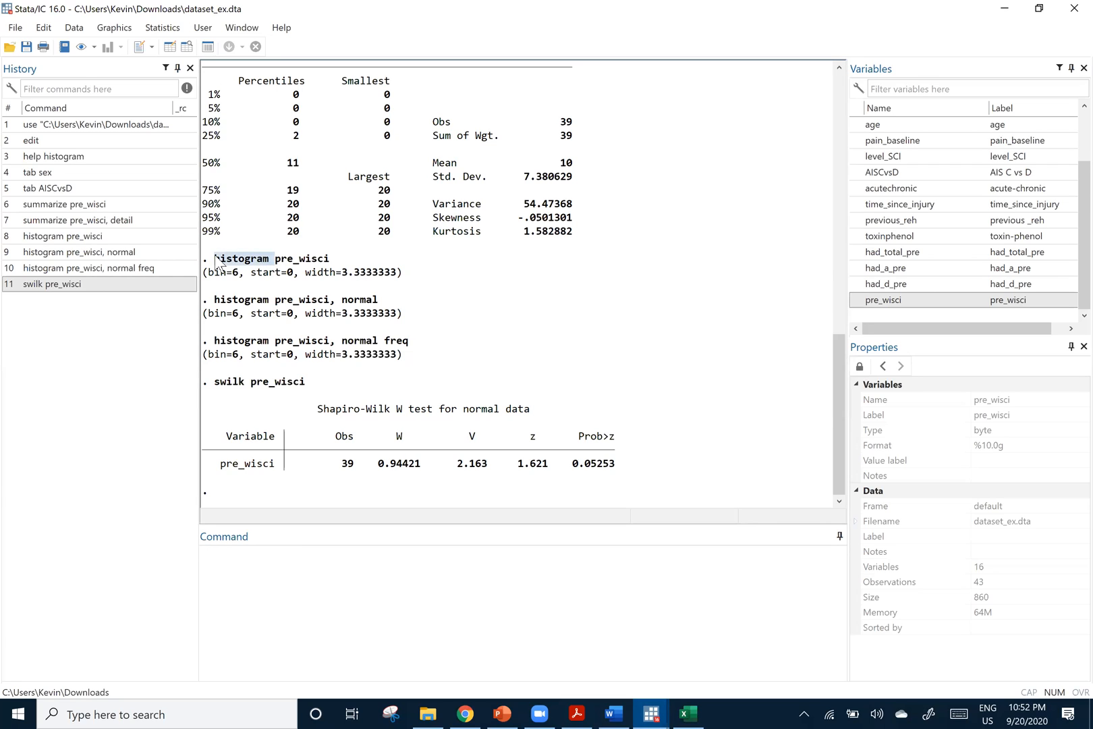
left_click(270, 266)
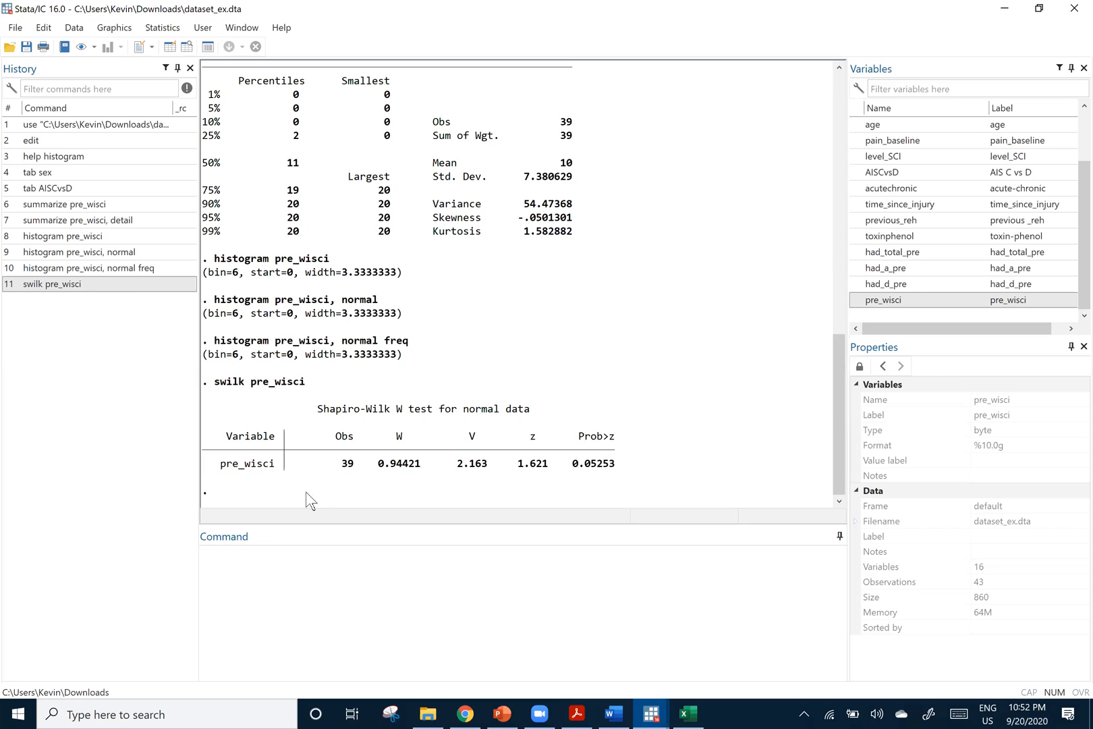
left_click(123, 30)
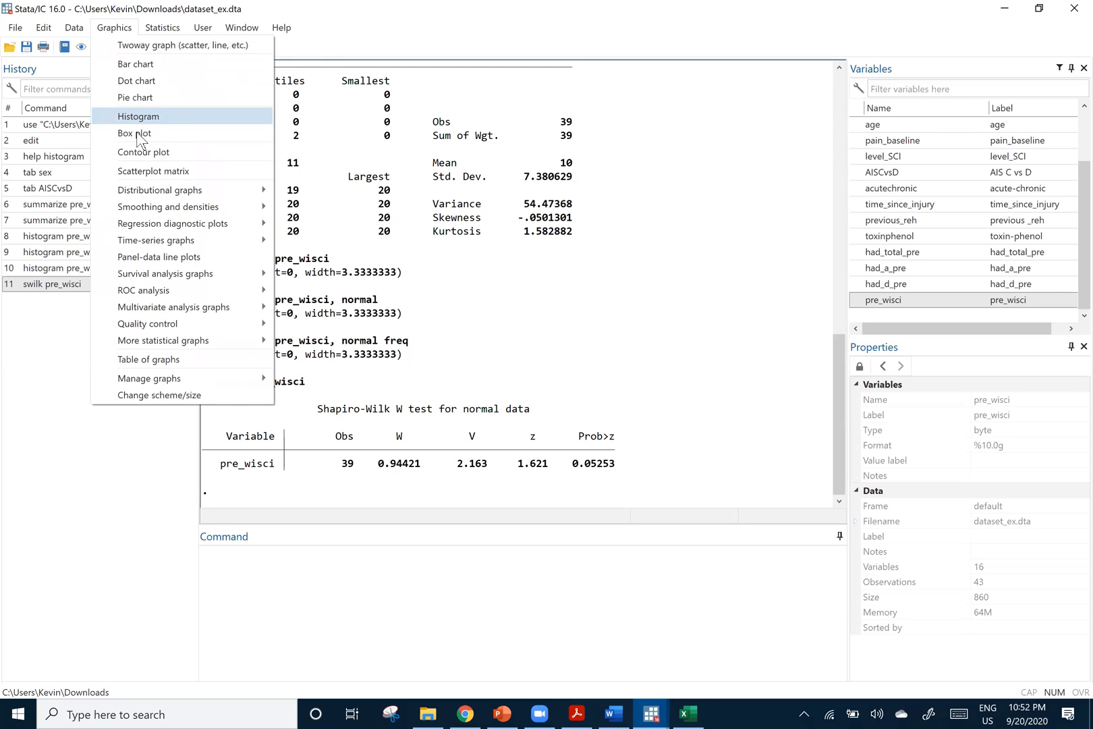
key("Right")
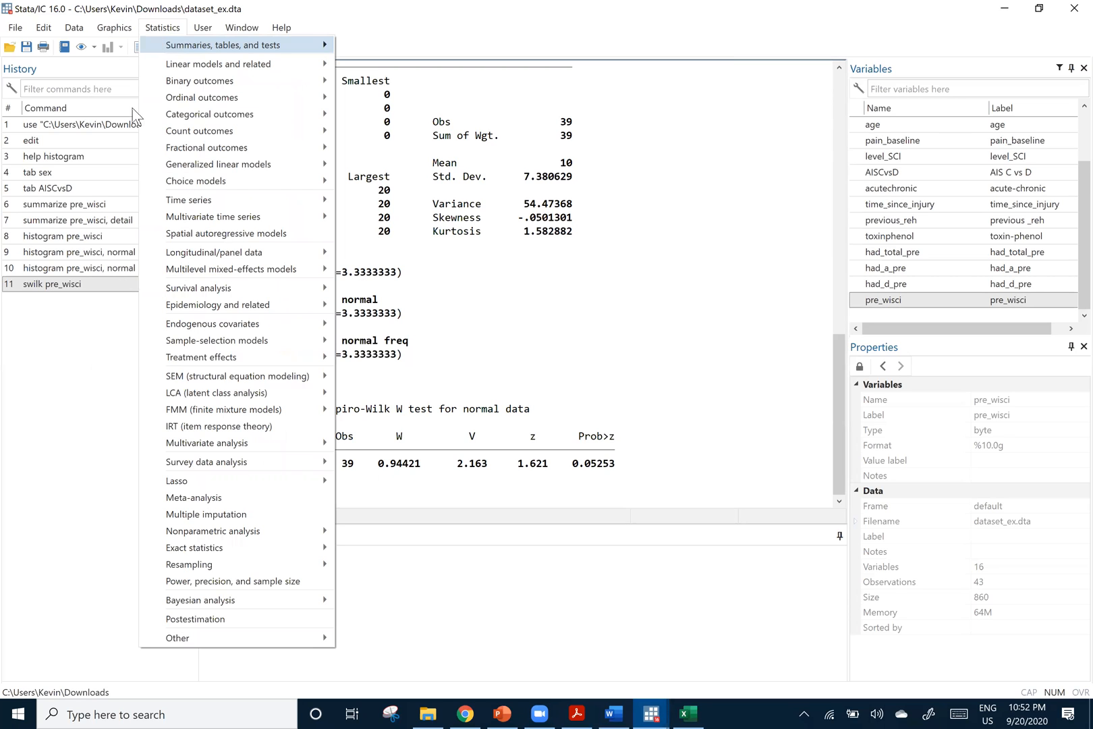
left_click(497, 348)
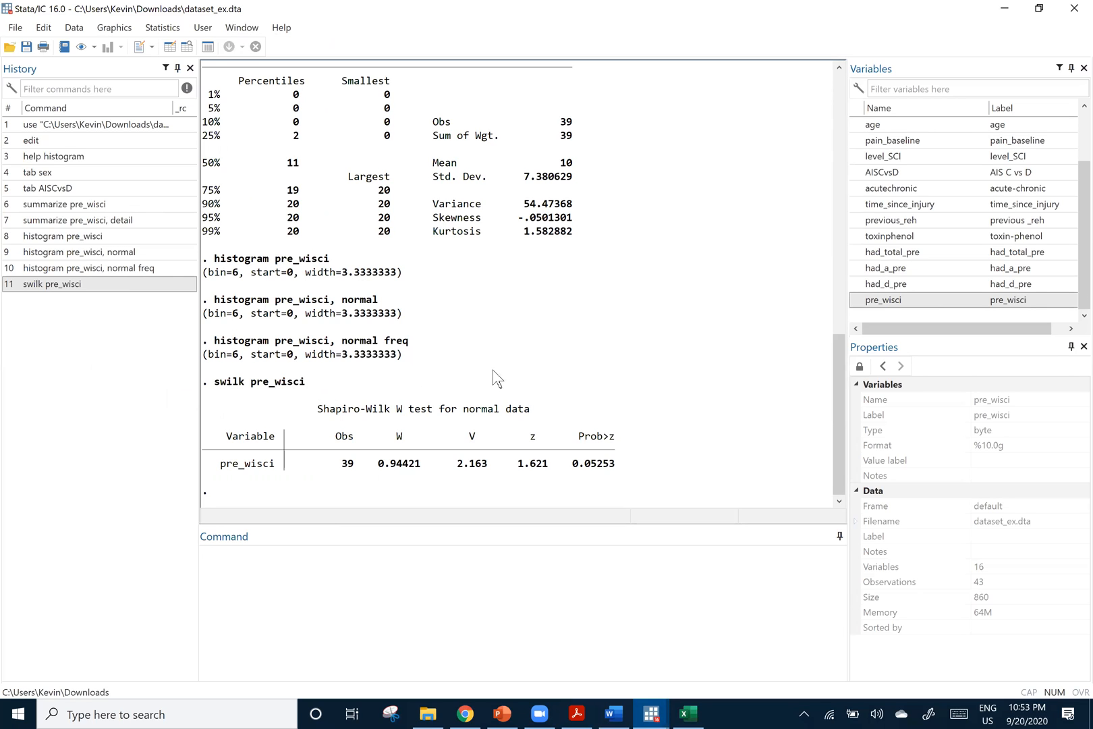
Draw a histogram of age as continuous data with a frequency Y axis through the histogram dialog, and minimize the resulting graph
scroll(498, 377, "up", 2)
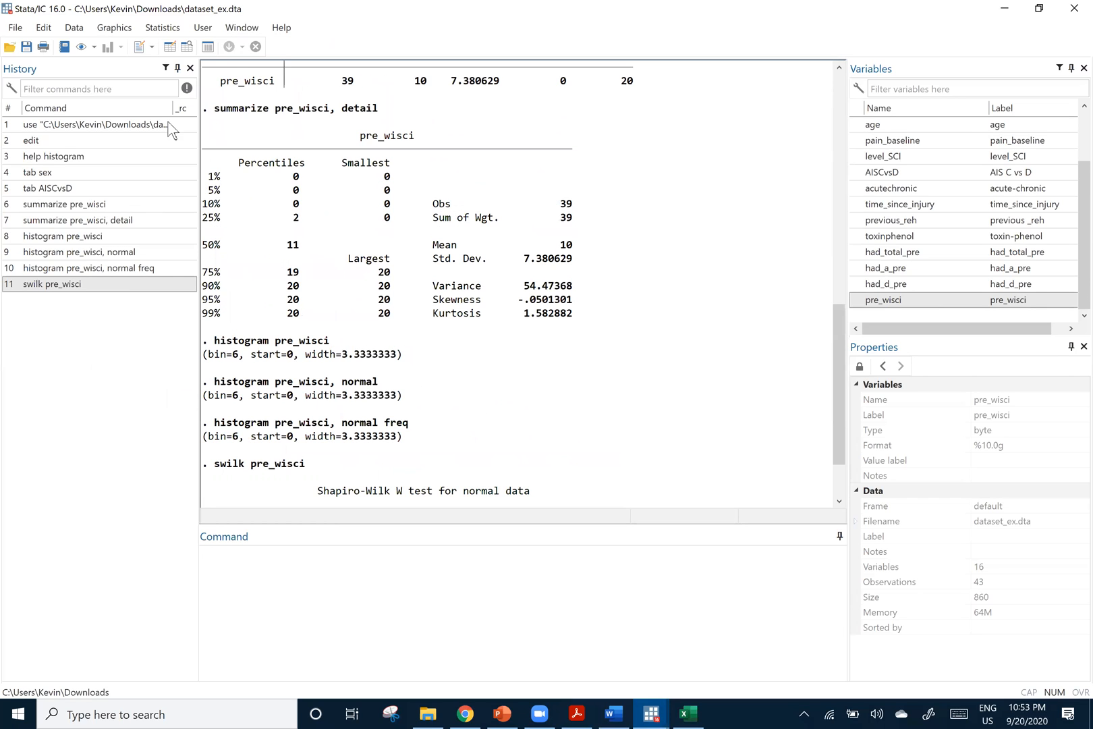
left_click(116, 28)
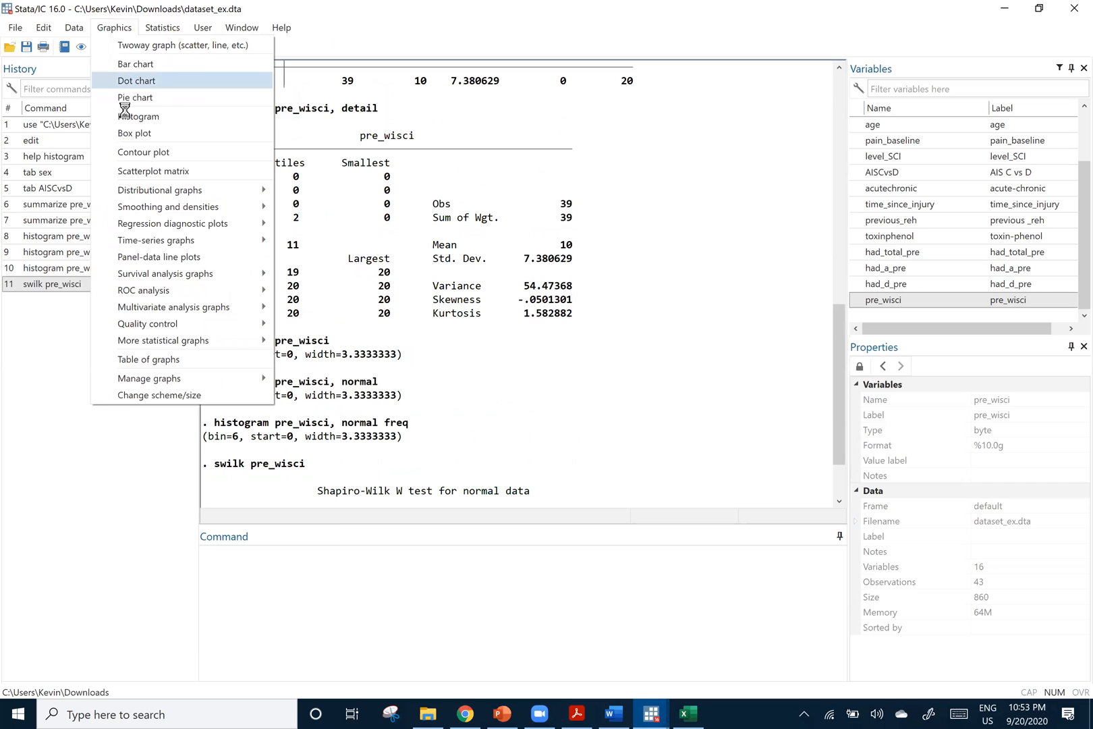
left_click(128, 115)
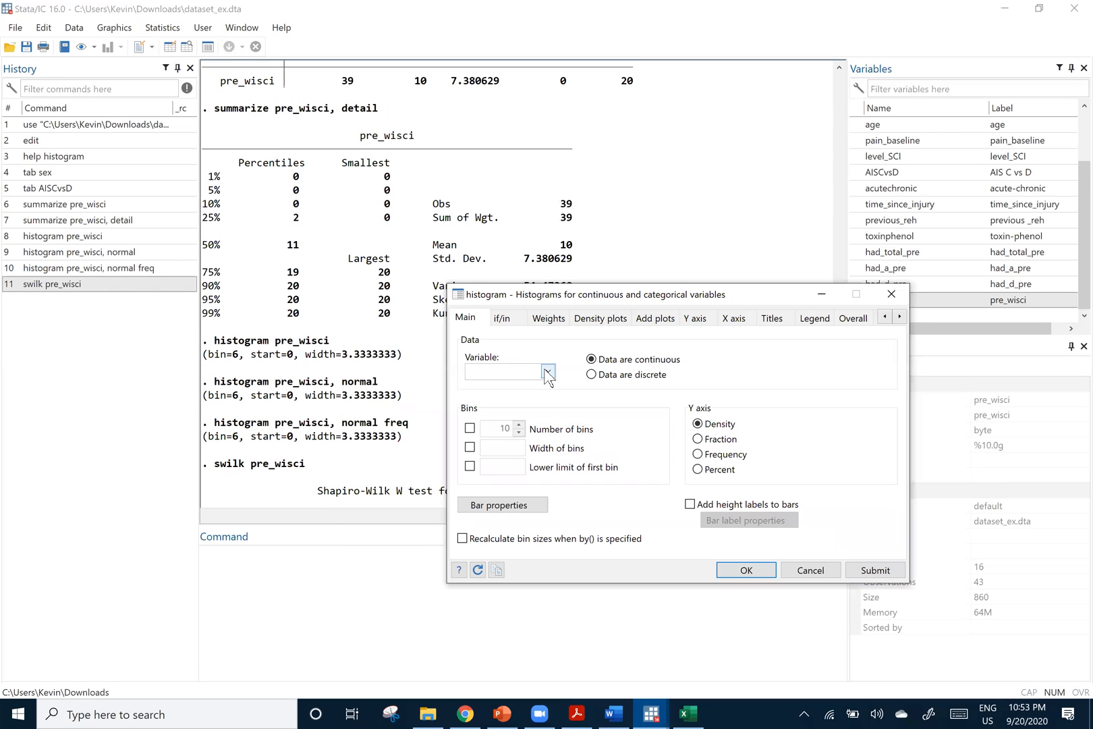
left_click(547, 371)
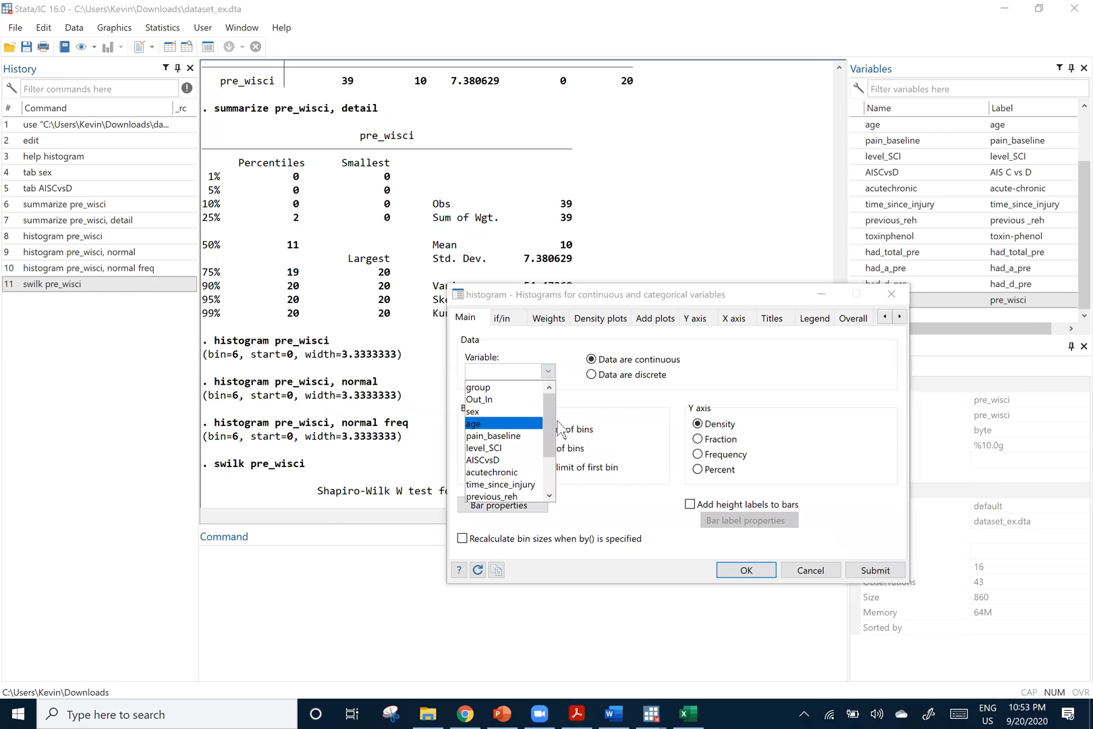
left_click(554, 423)
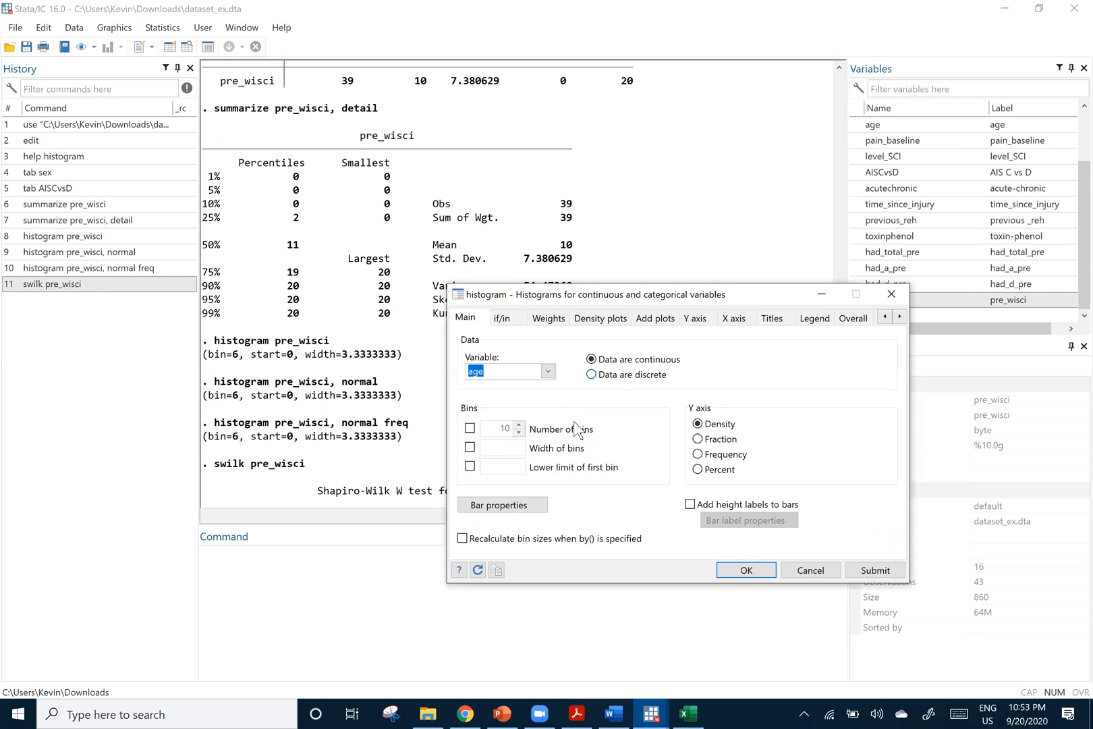
left_click(697, 453)
left_click(746, 570)
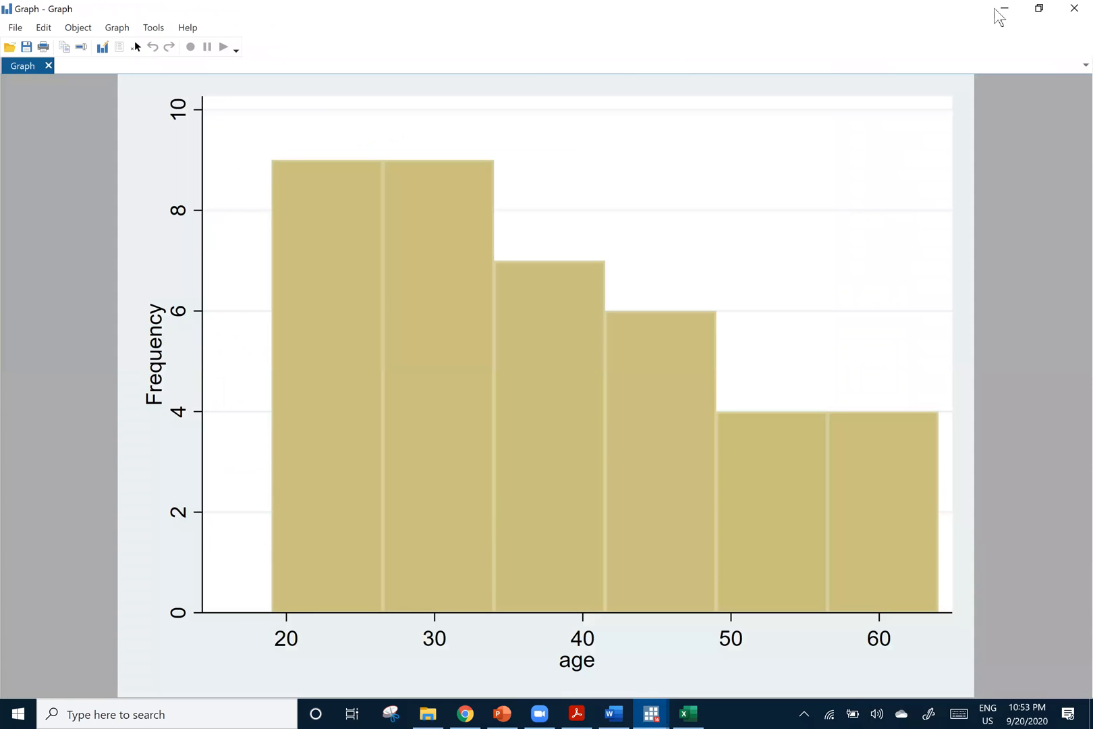
left_click(996, 9)
Highlight the generated "histogram age, frequency" command in the results to examine its syntax
left_click_drag(361, 452, 215, 458)
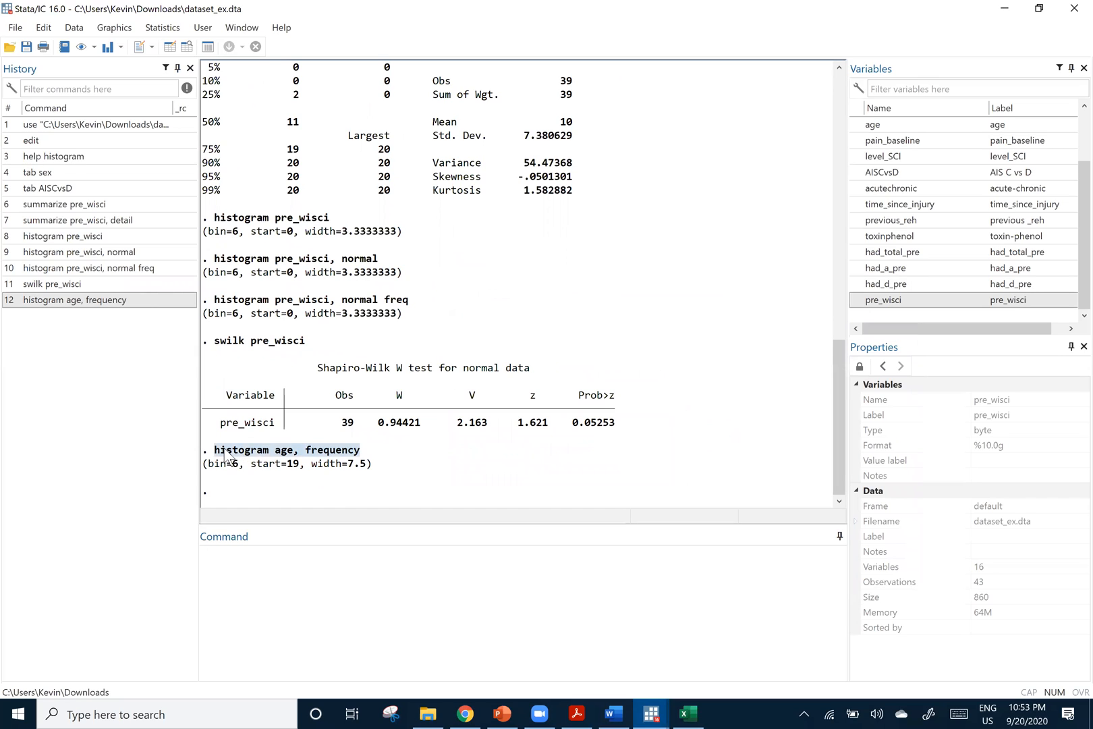
left_click_drag(210, 451, 269, 457)
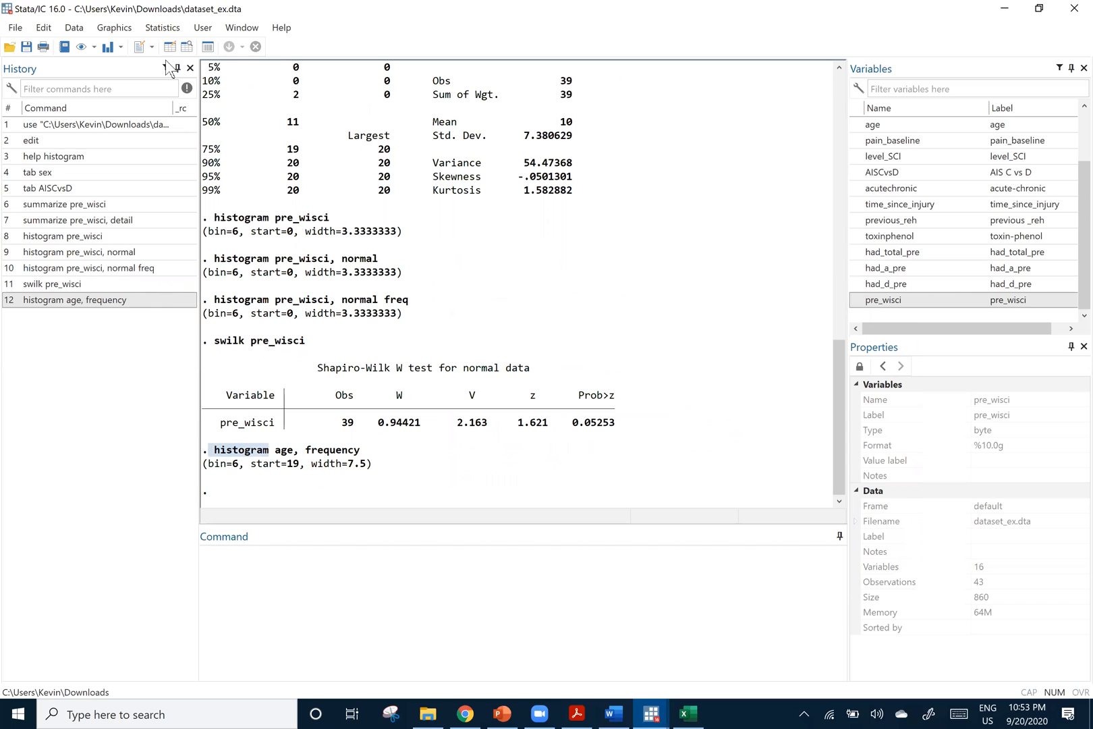
left_click(116, 28)
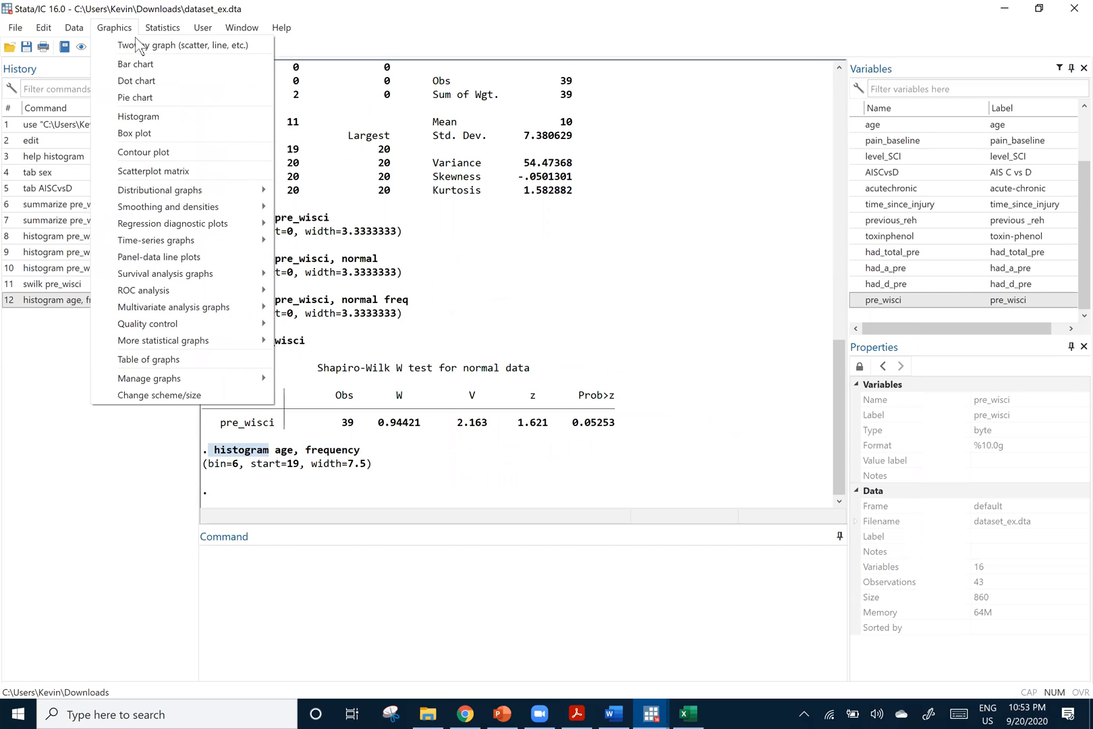
left_click(360, 450)
left_click(211, 451, "shift")
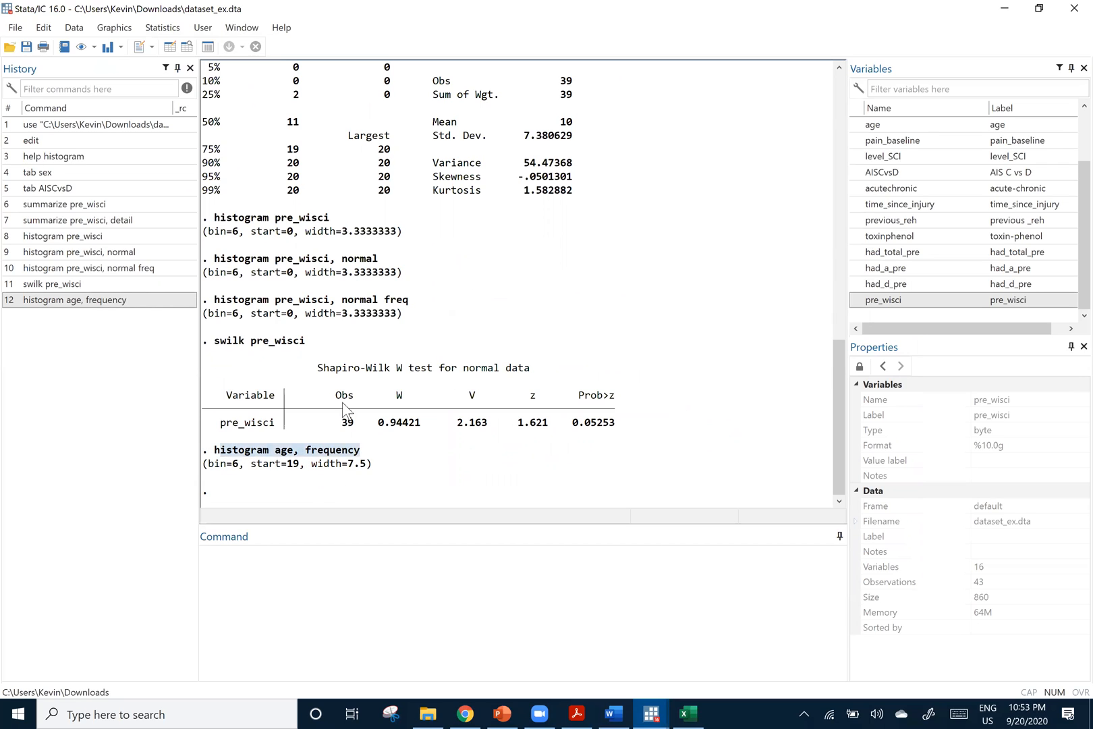
left_click_drag(211, 453, 359, 453)
left_click(261, 450)
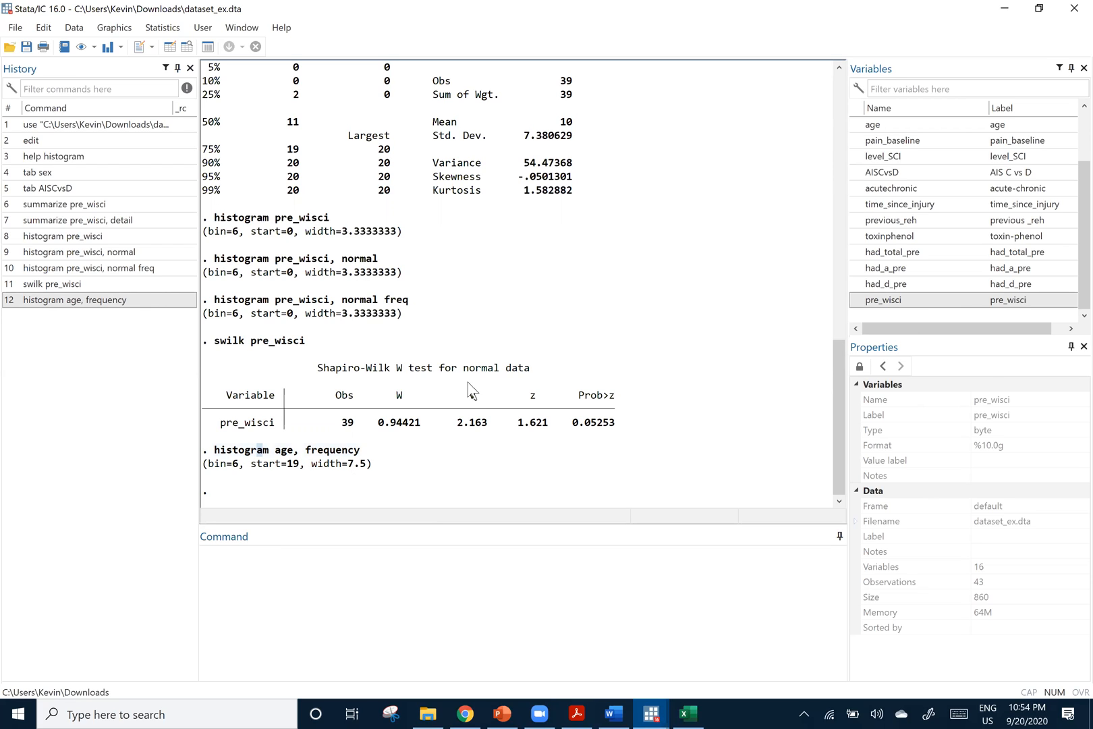
Look back over the frequency tables and pre_wisci summaries, returning to the age histogram command at the end of the results
scroll(470, 384, "up", 3)
scroll(257, 205, "up", 4)
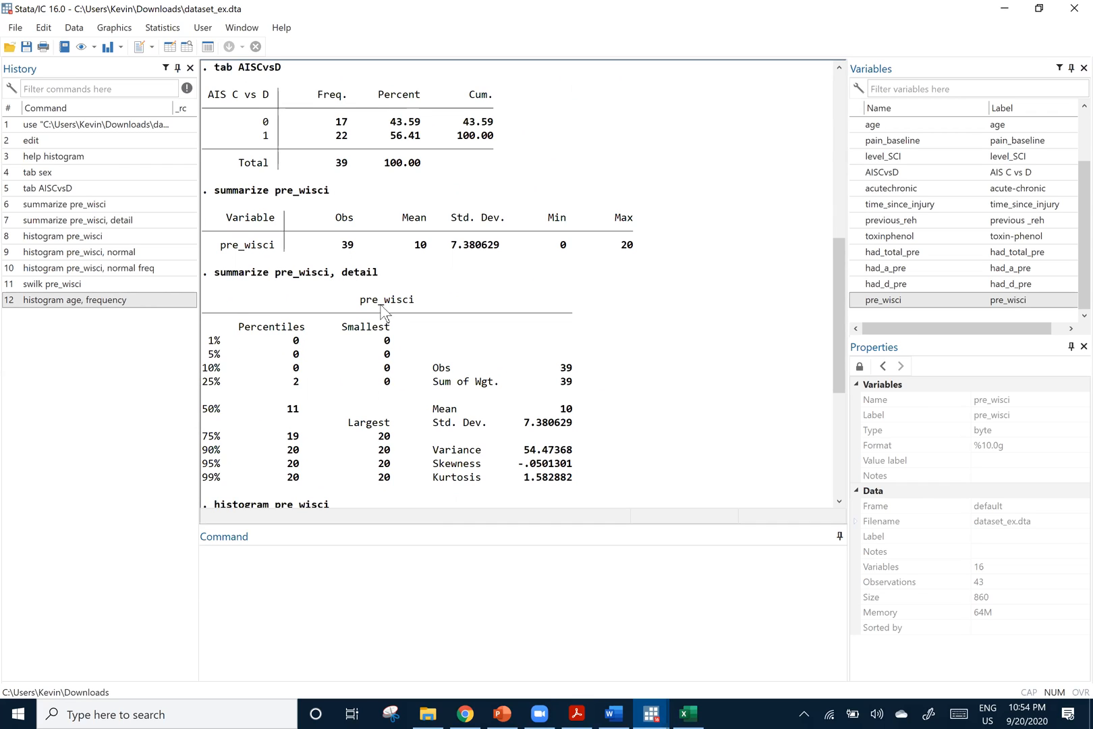
scroll(410, 353, "down", 1)
scroll(283, 329, "up", 3)
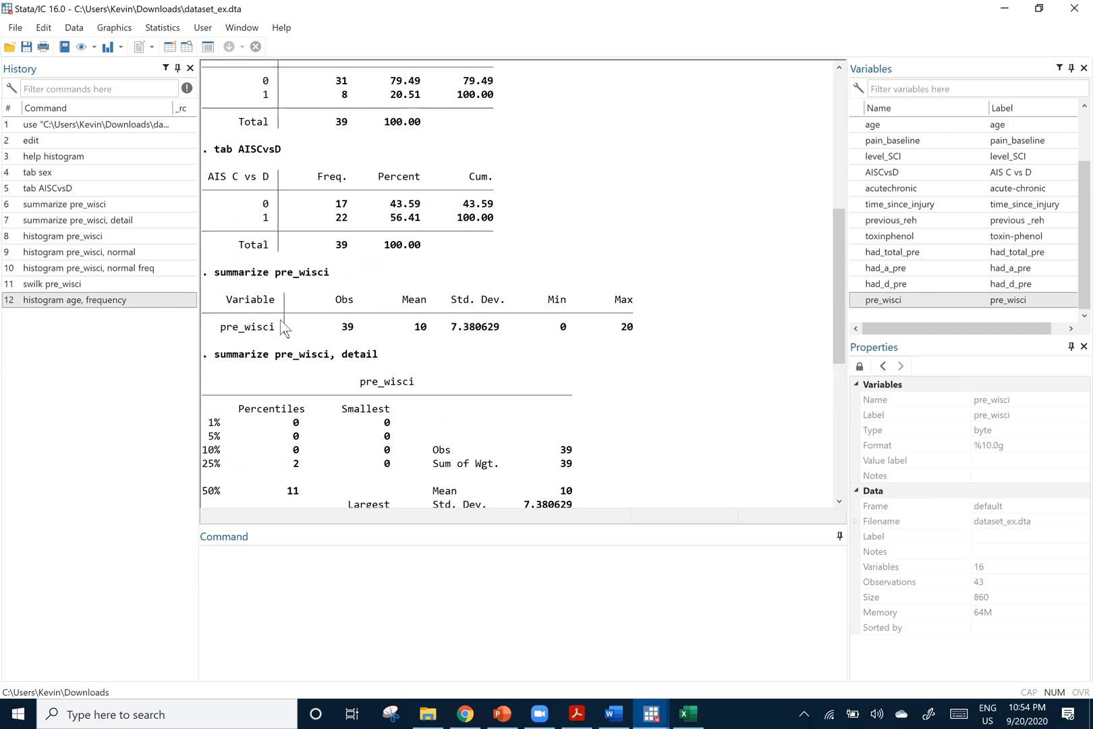
scroll(317, 356, "down", 7)
scroll(344, 274, "down", 2)
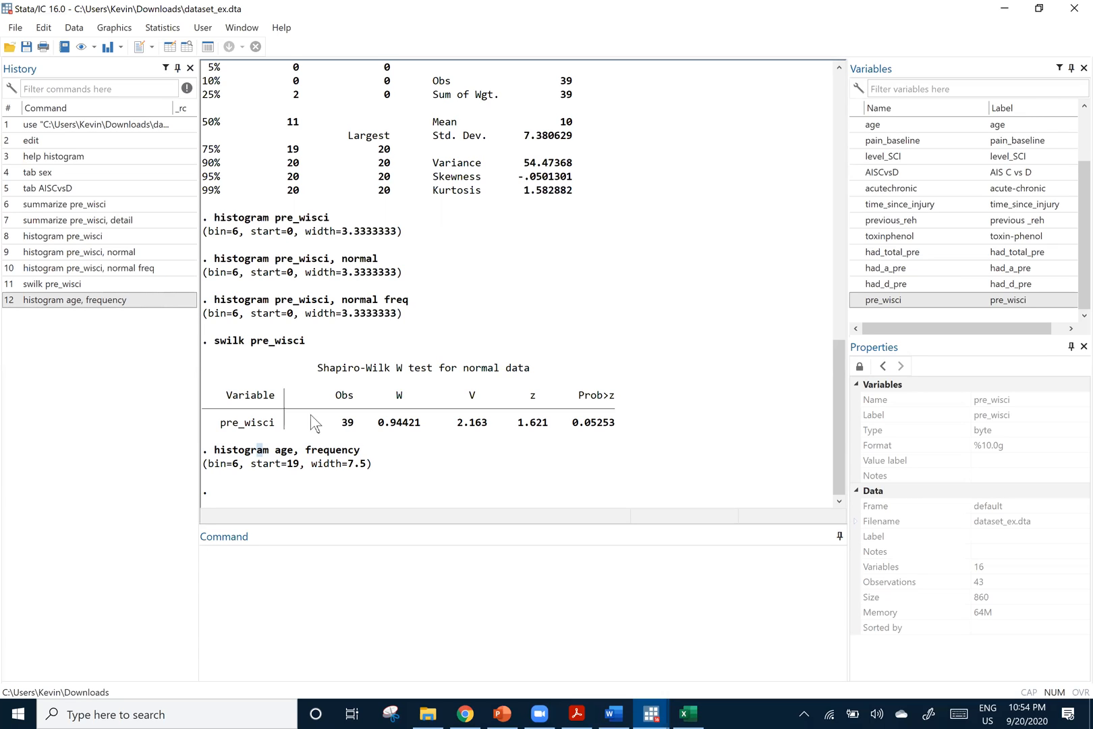
Open the help page for the histogram command by running help histogram
left_click(270, 565)
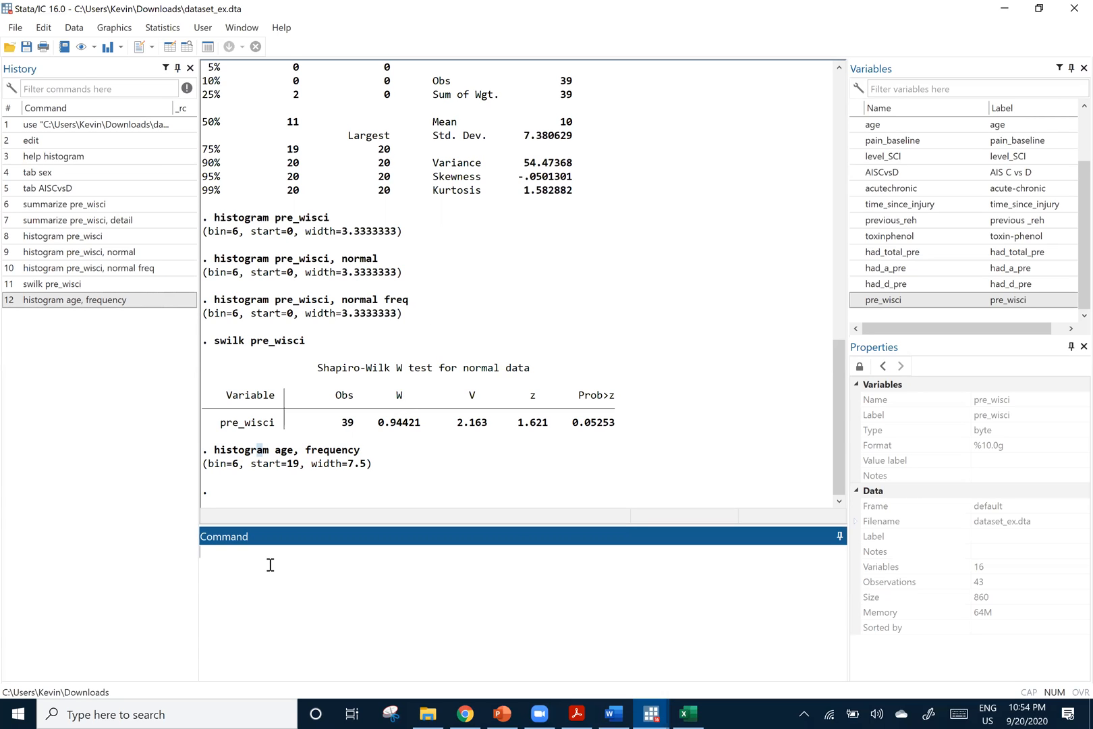
type("help histog")
key("Return")
Examine the histogram help page, from the syntax and option tables to the explanations of the continuous and discrete options
scroll(159, 413, "down", 2)
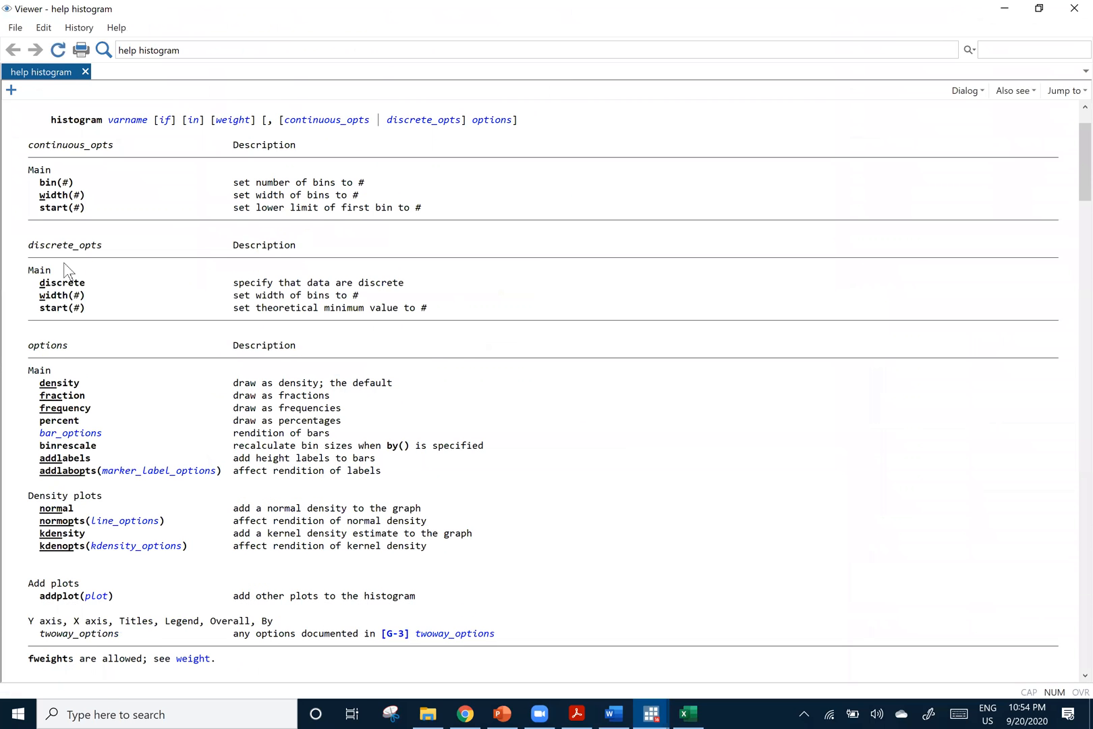
scroll(64, 273, "down", 2)
scroll(58, 276, "down", 1)
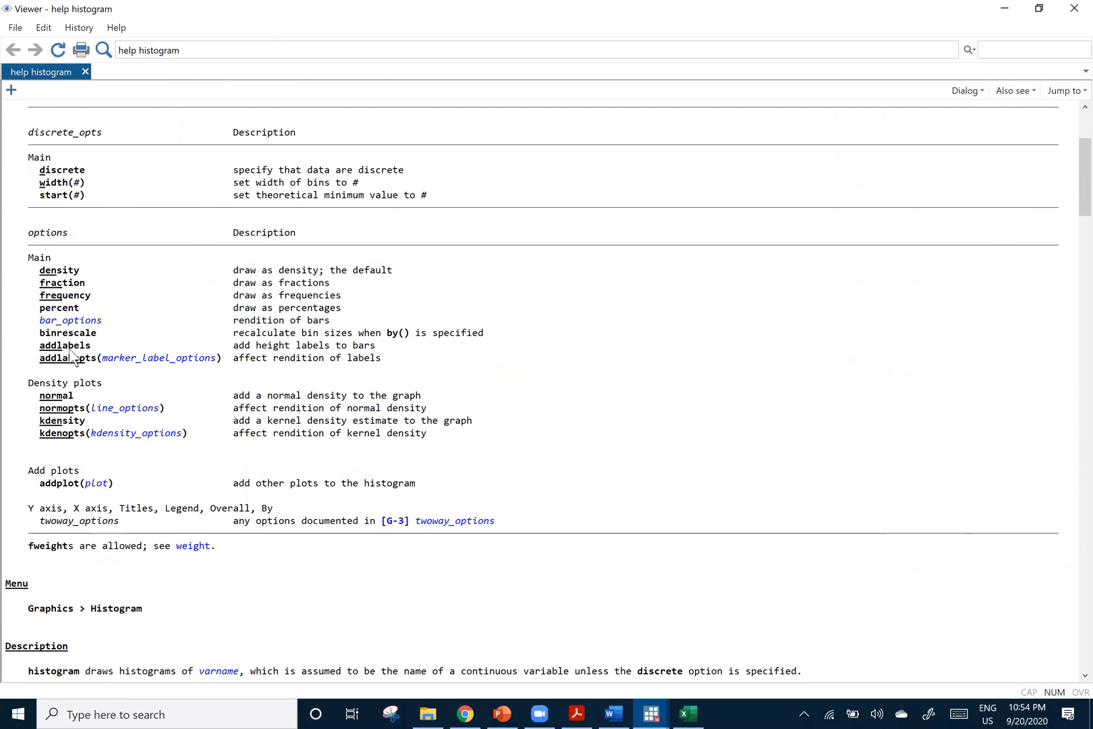
scroll(40, 394, "down", 1)
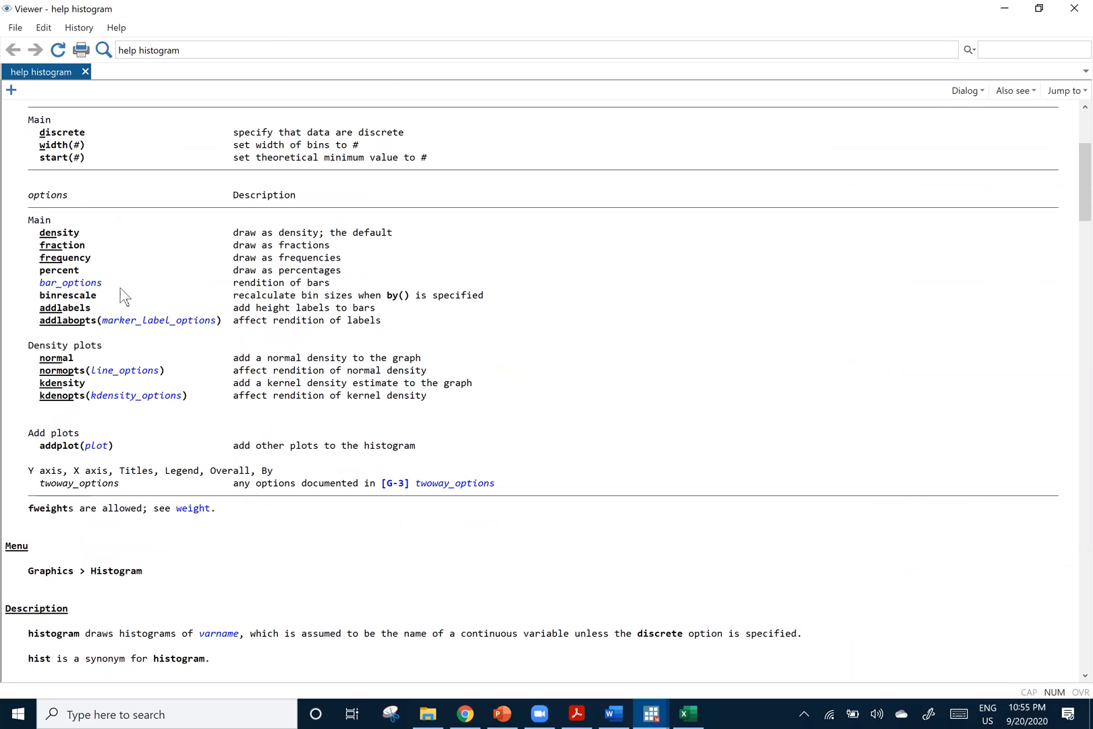
scroll(155, 315, "up", 4)
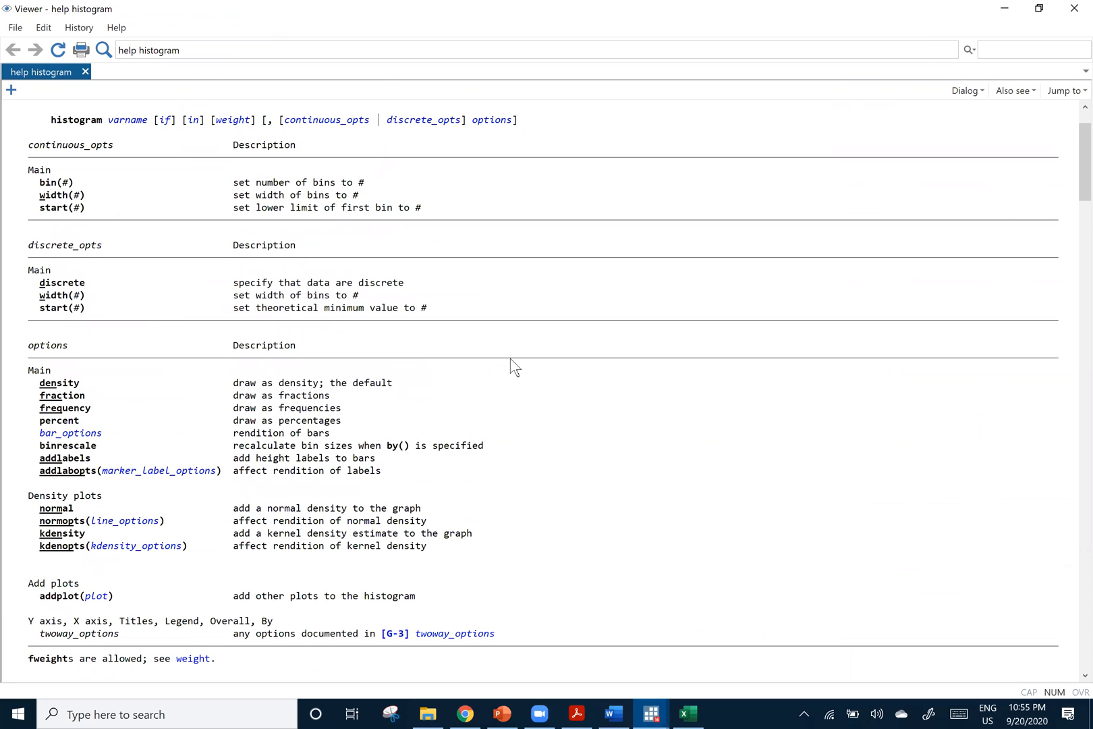
scroll(525, 372, "down", 1)
scroll(317, 295, "down", 2)
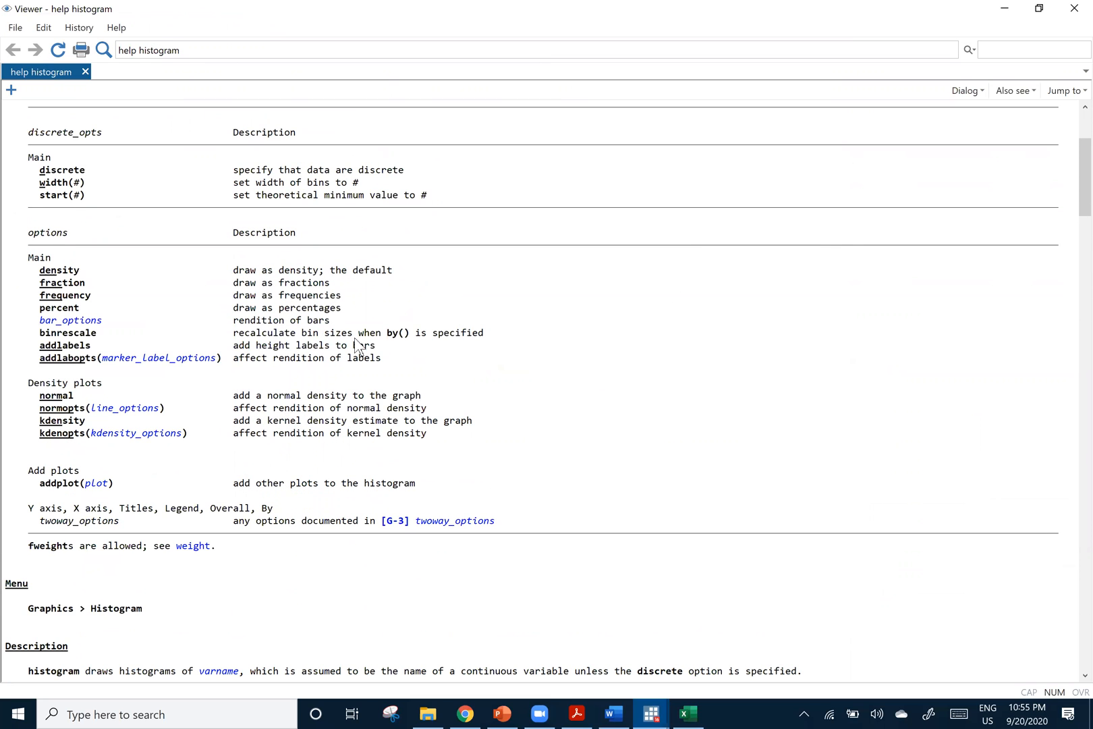
scroll(452, 399, "down", 15)
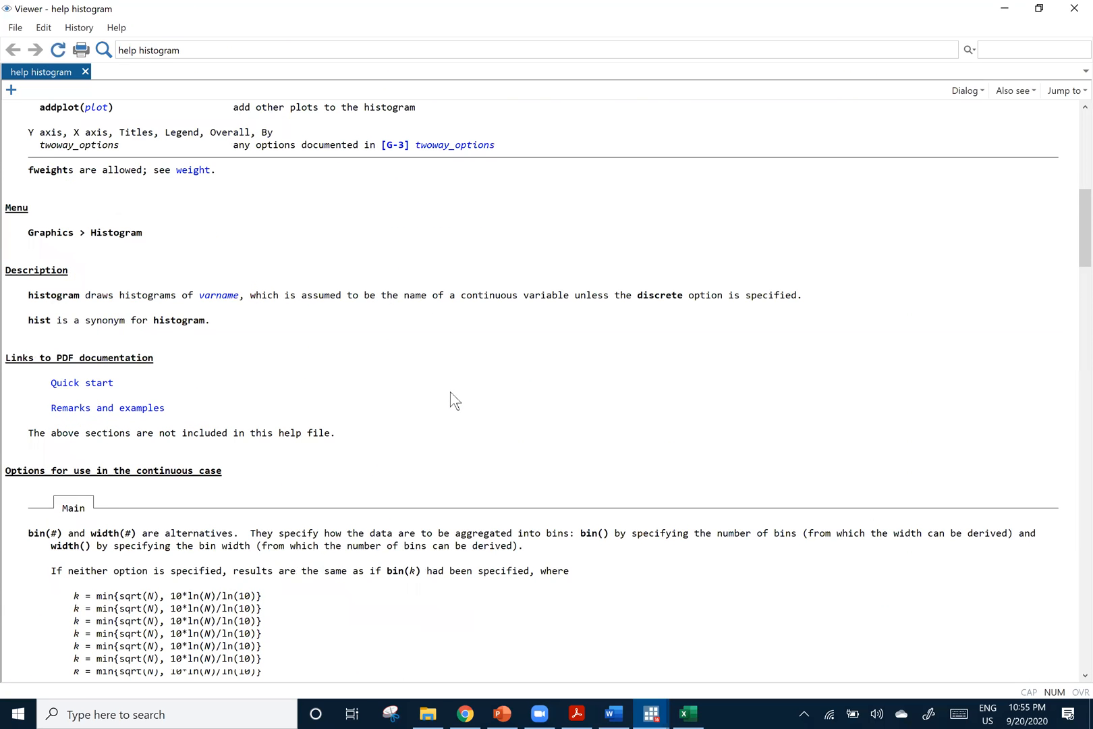
scroll(624, 313, "down", 3)
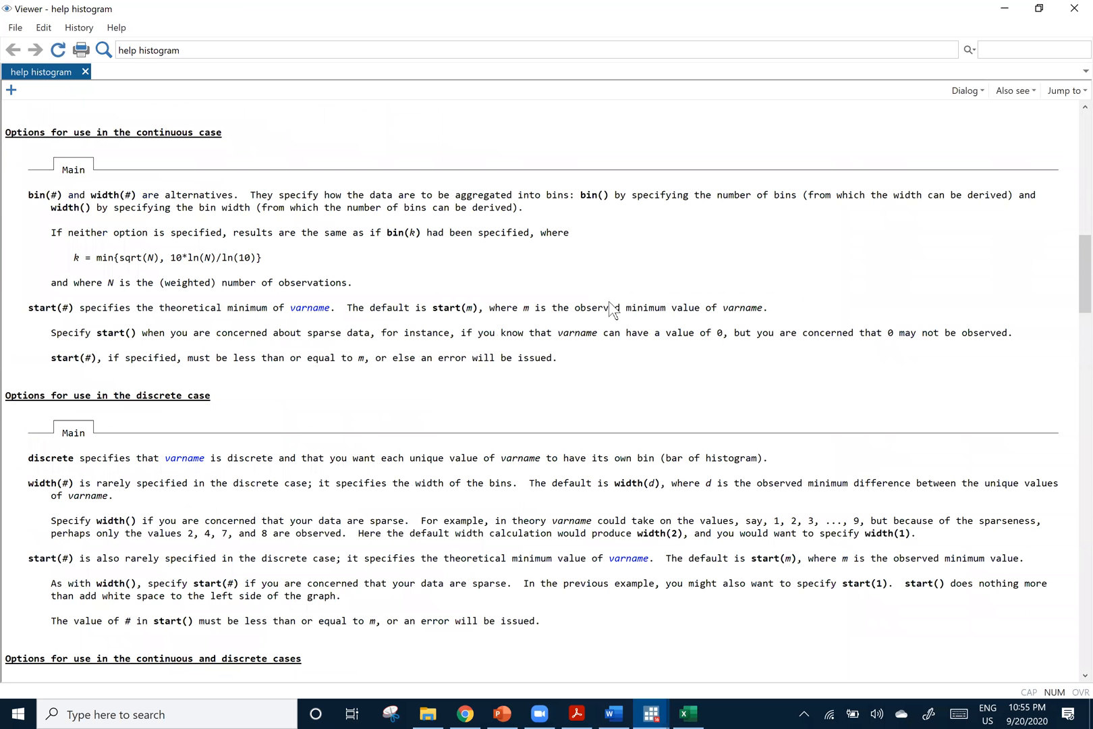
Reread the histogram syntax, density plot options and description in the help page, and return to the main results without any text selected
scroll(594, 319, "up", 18)
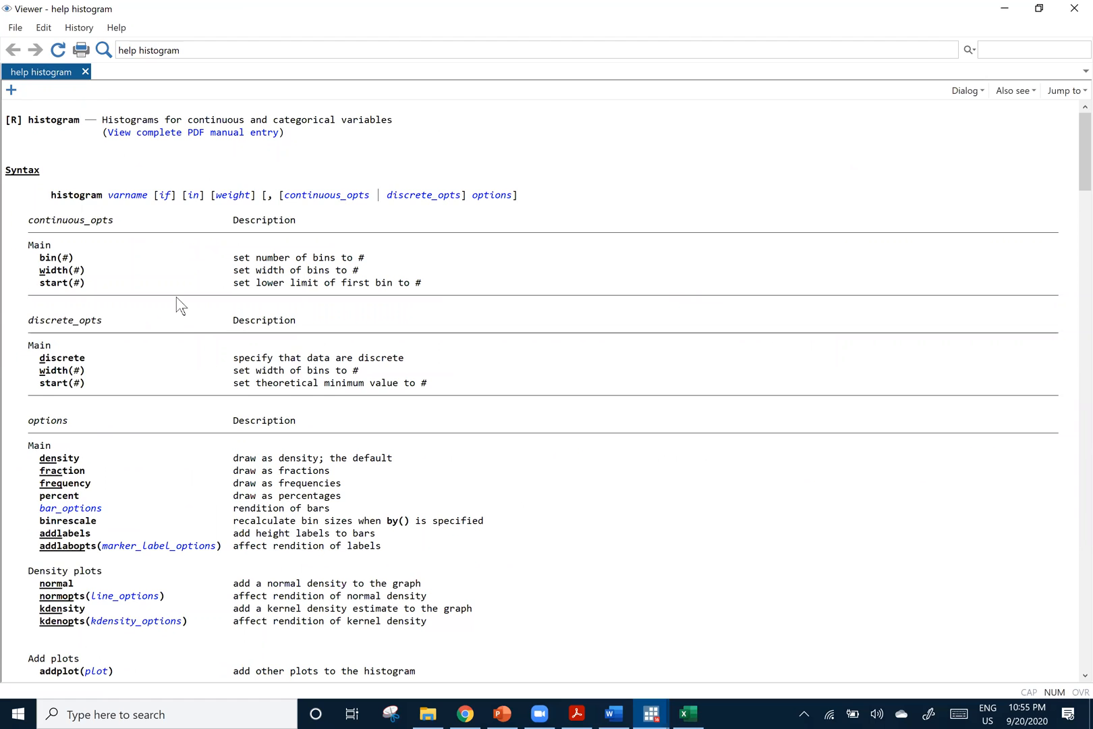
scroll(178, 305, "down", 3)
scroll(178, 304, "down", 6)
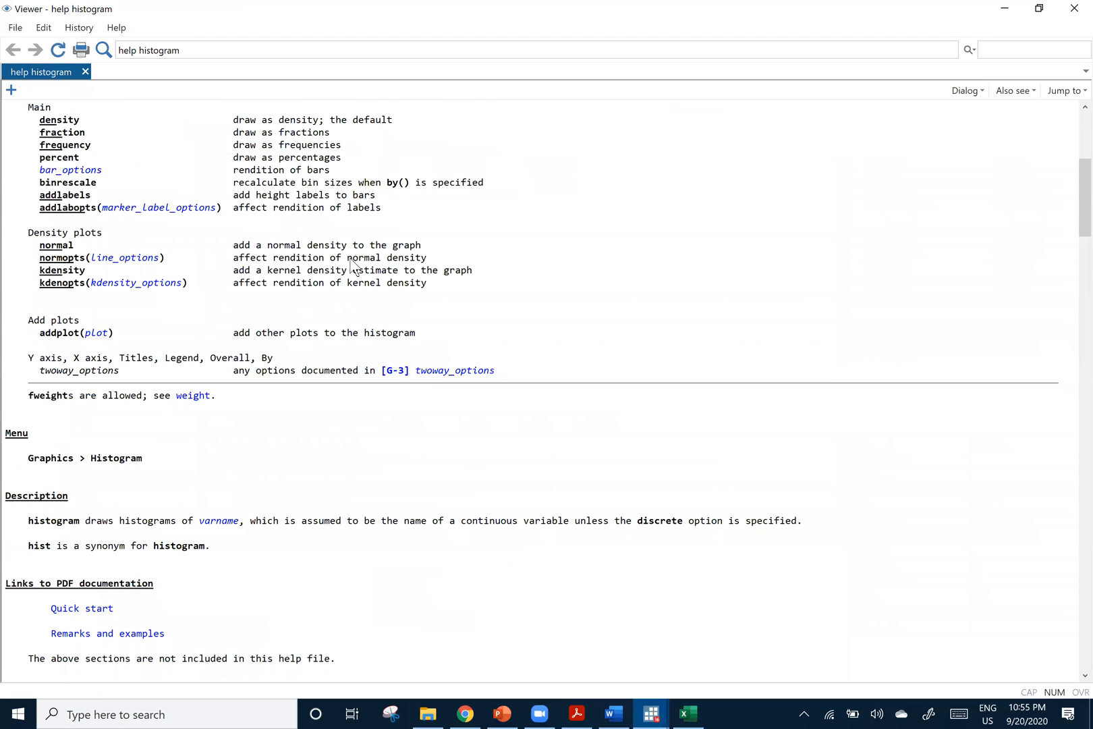
scroll(927, 155, "down", 7)
scroll(1001, 6, "down", 2)
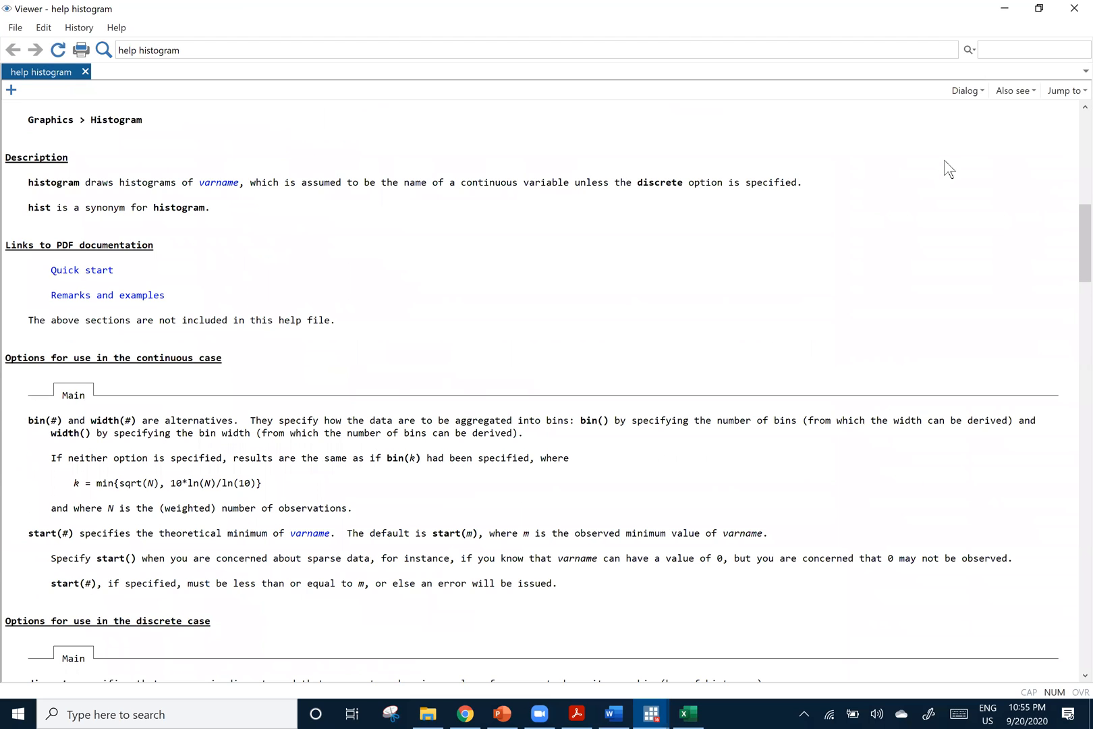
scroll(941, 165, "up", 15)
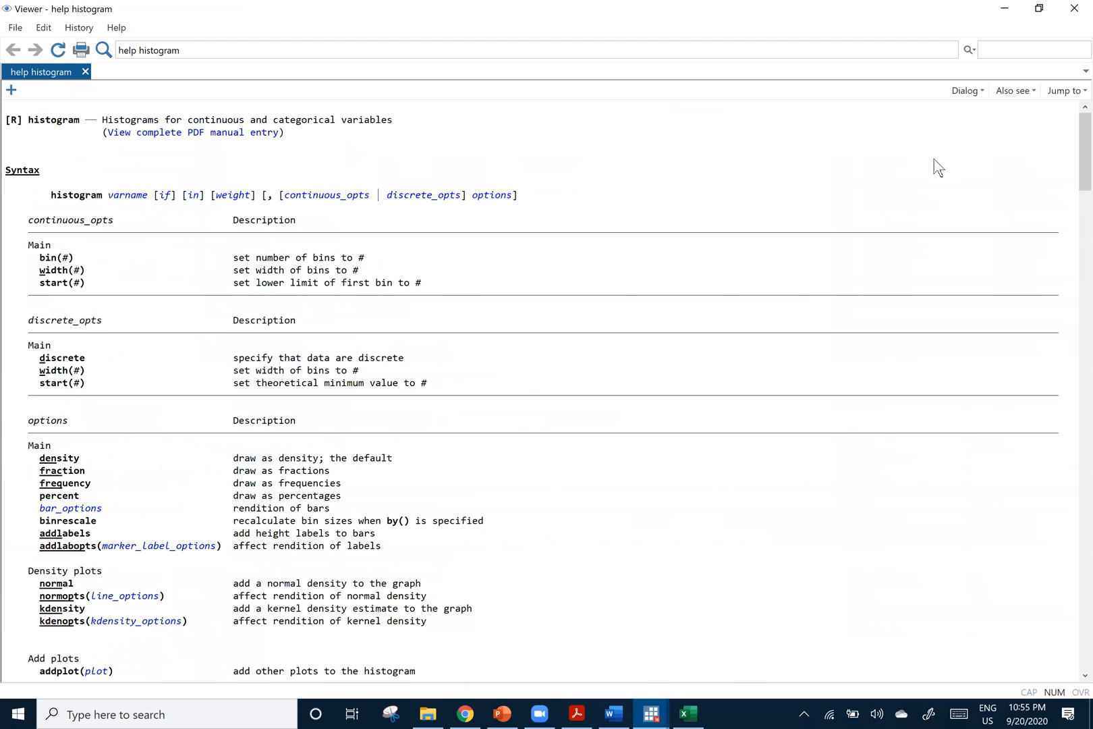
left_click(1004, 8)
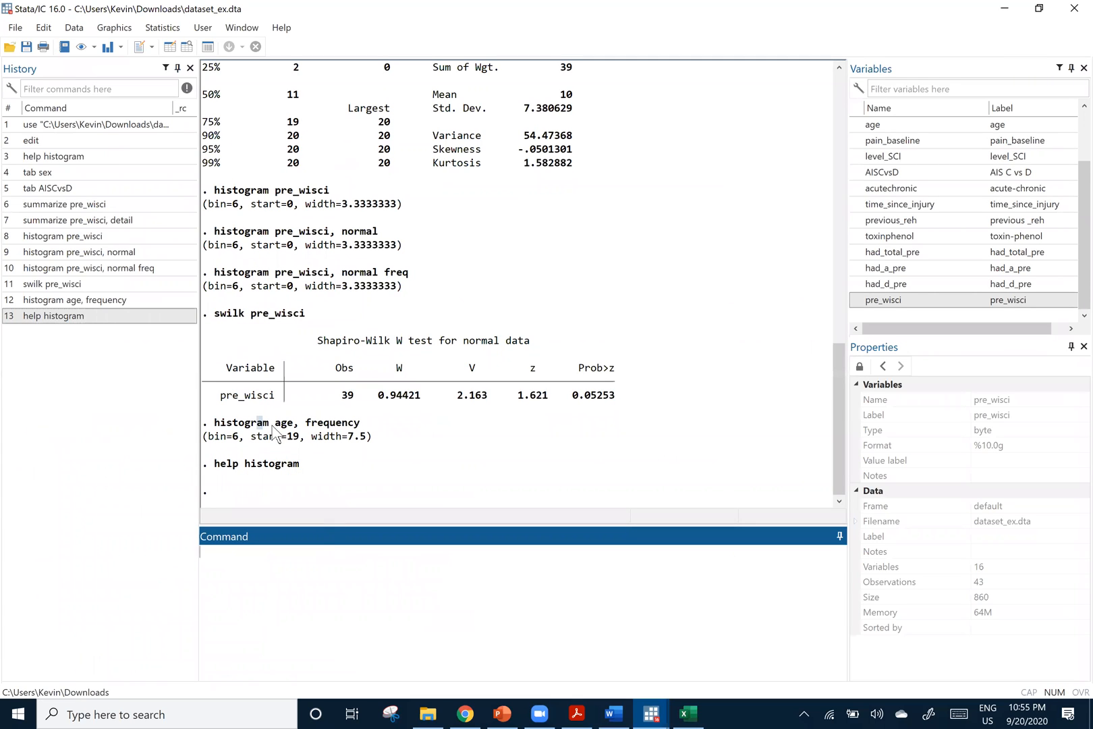
left_click(319, 410)
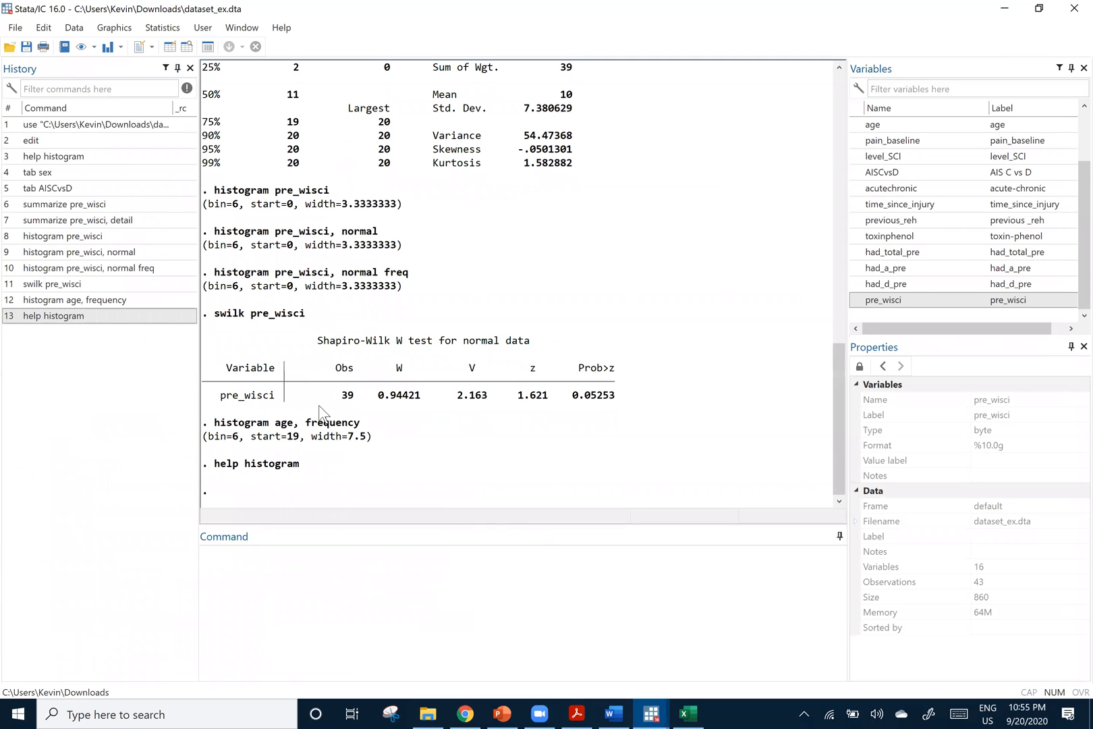